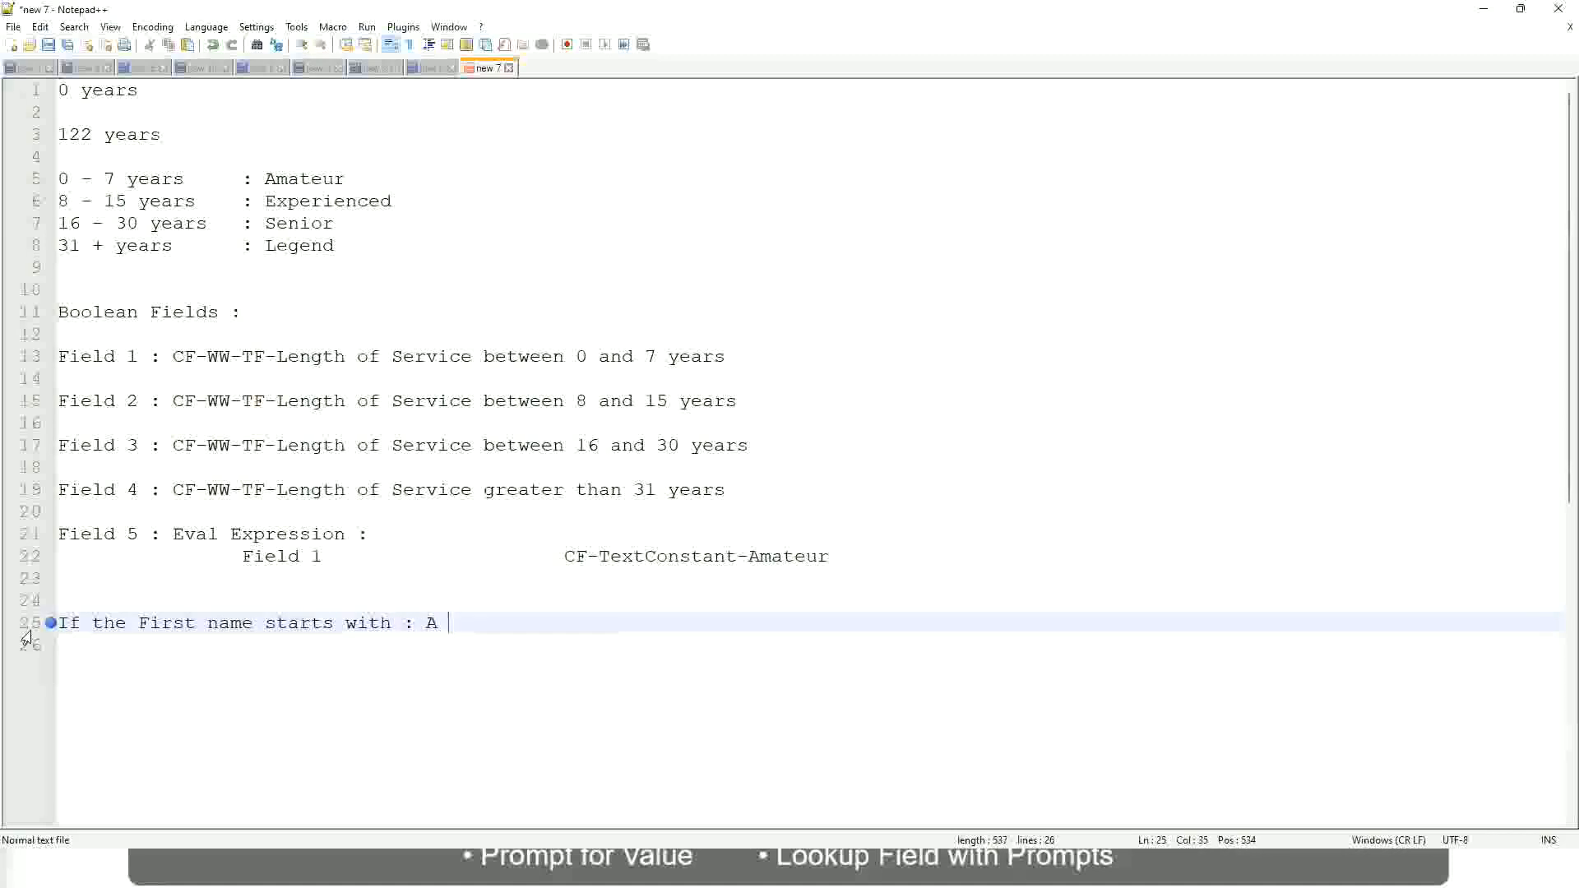
Complete the first-name rule on line 25 with the range A - G and the label A Listers
{"action": "type", "text": "- G"}
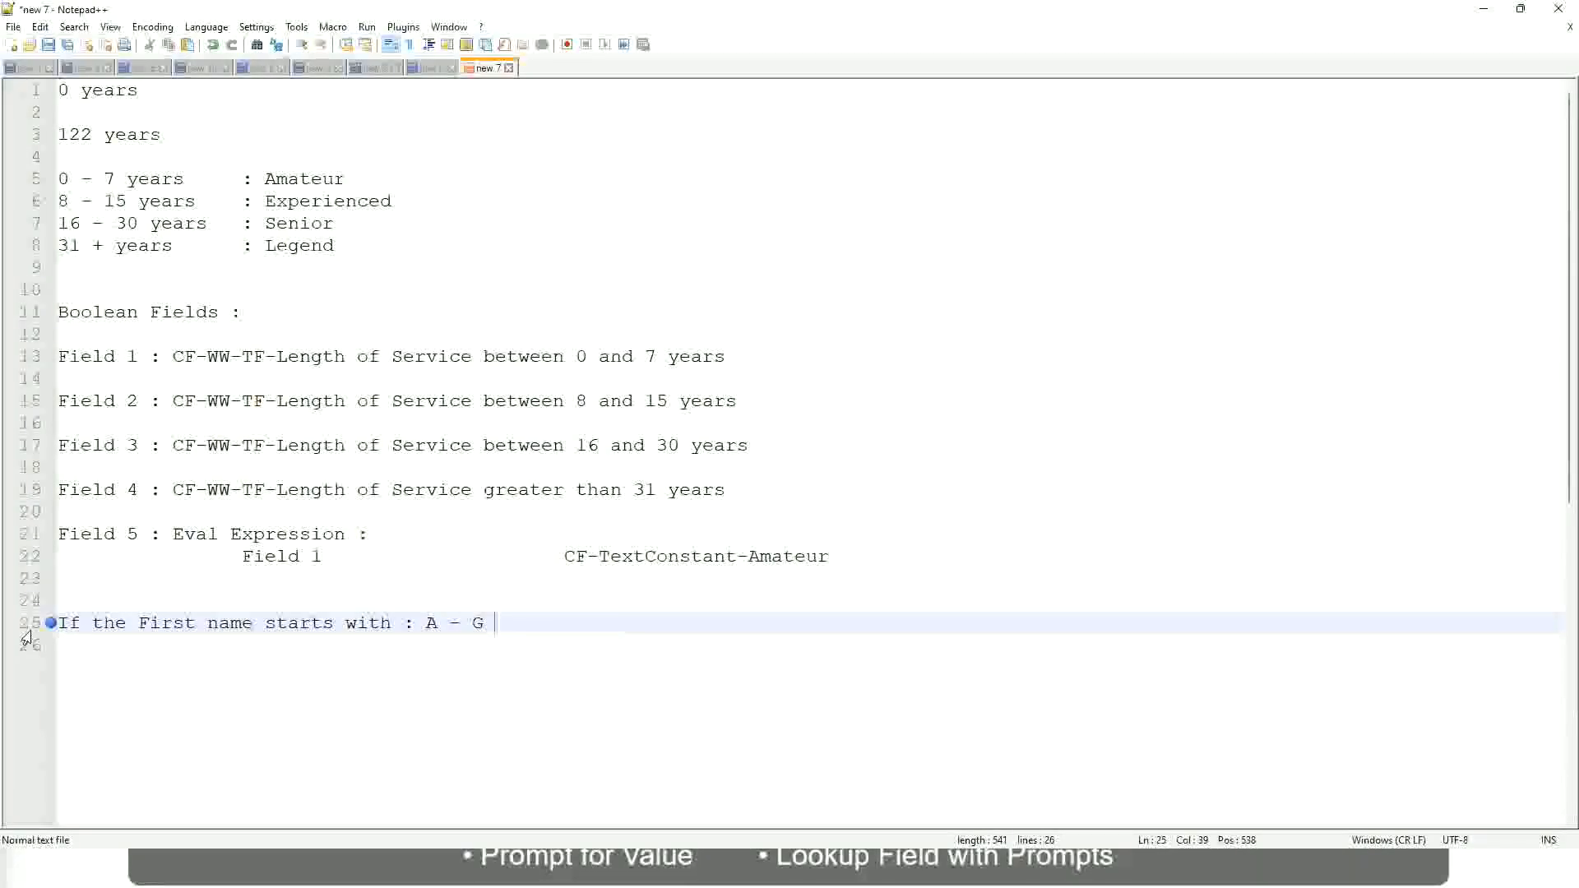
{"action": "type", "text": ":  A 1"}
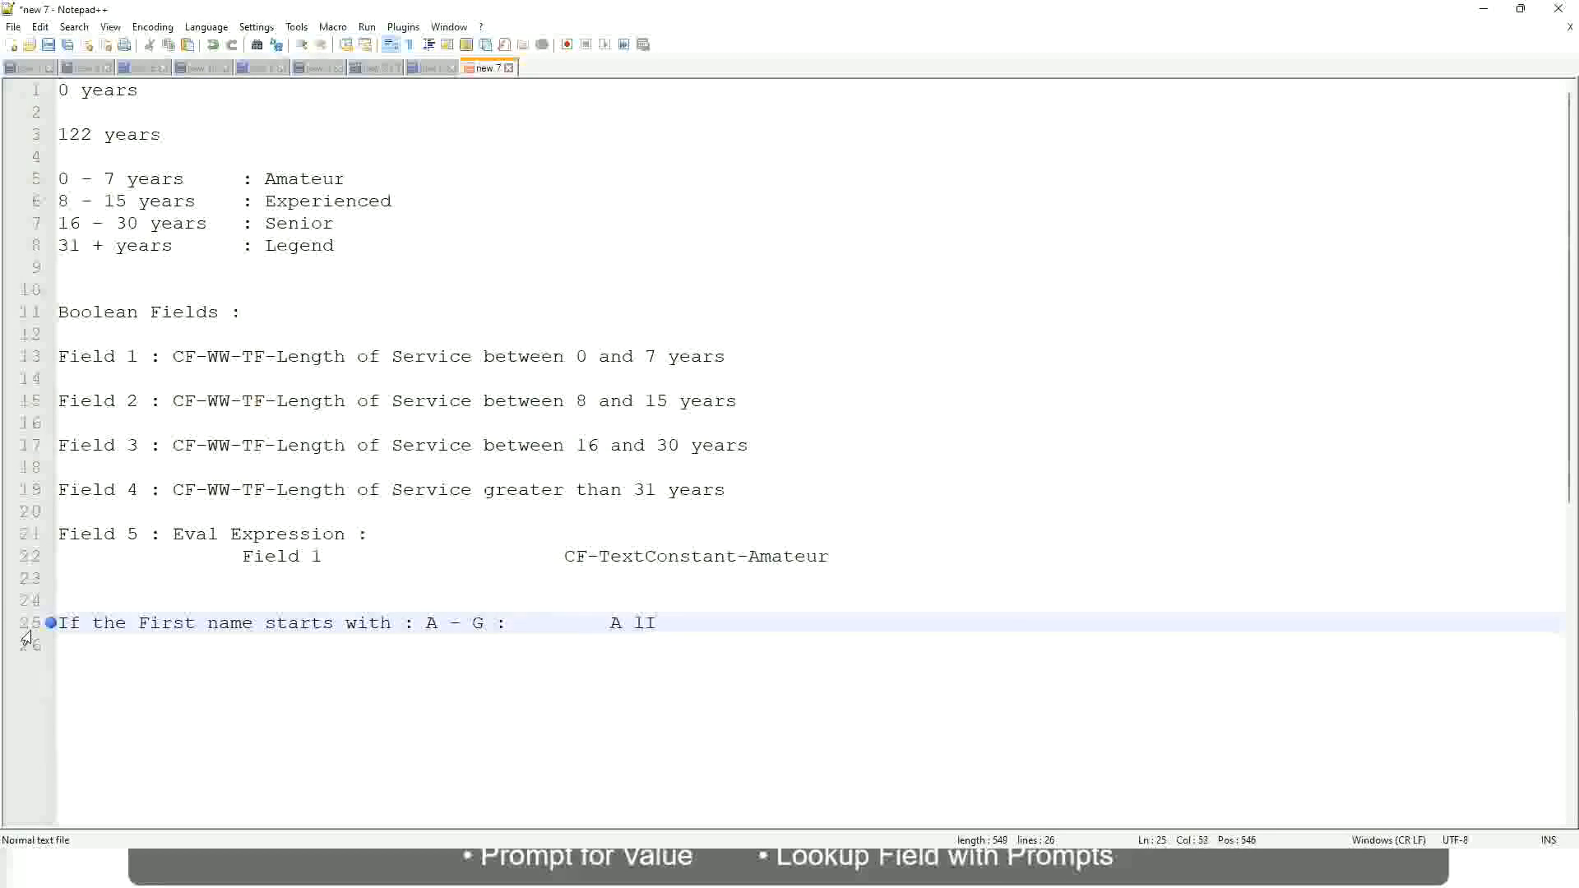
{"action": "key", "text": "BackSpace"}
{"action": "type", "text": "Listers"}
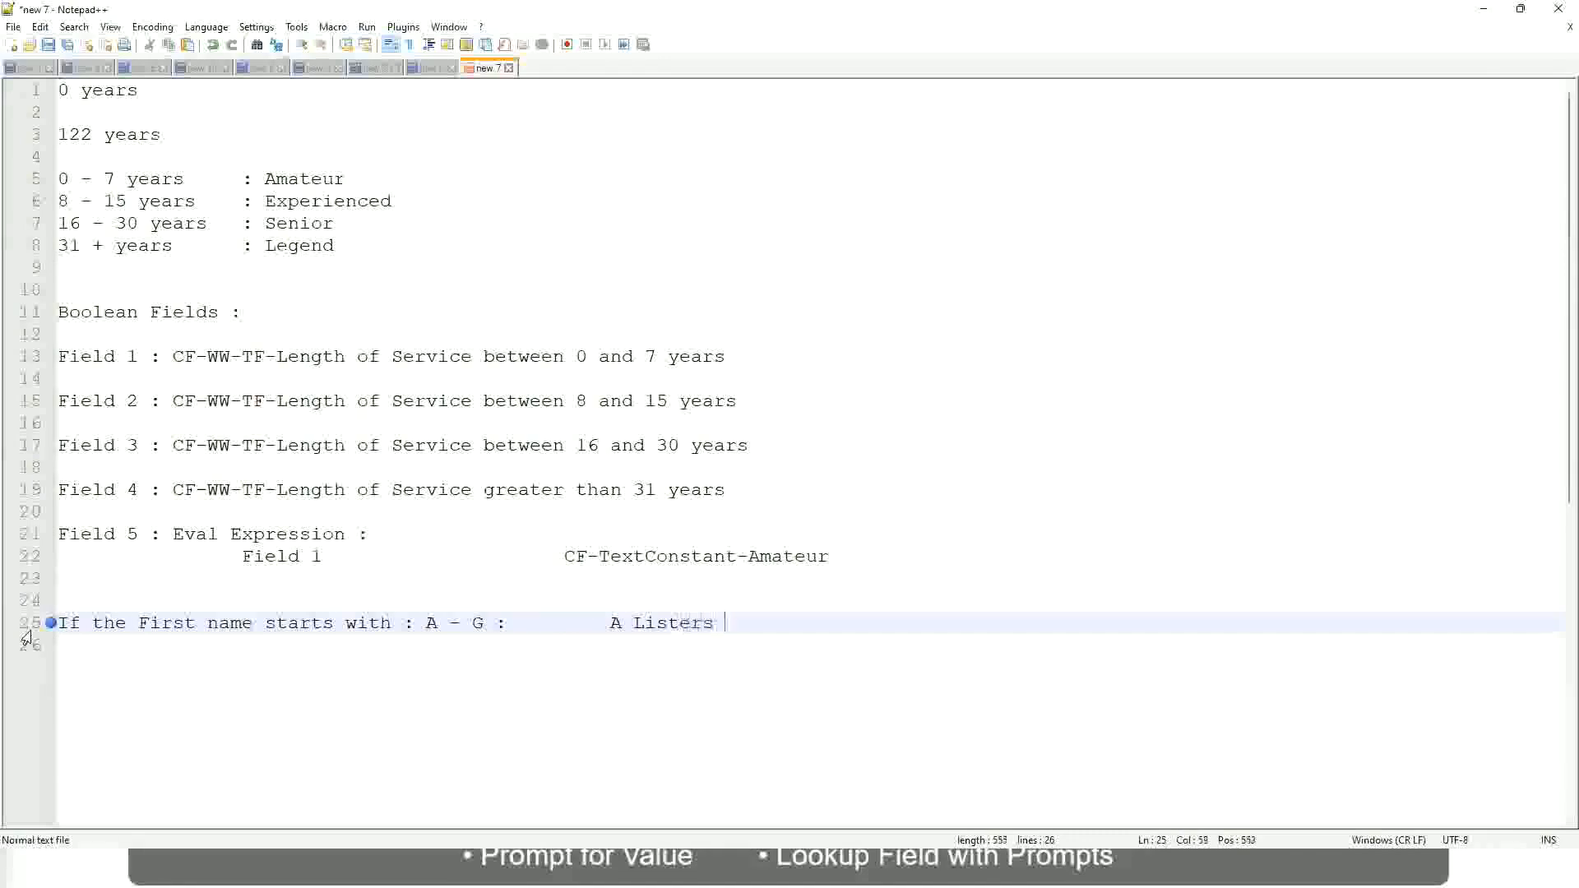
{"action": "key", "text": "BackSpace"}
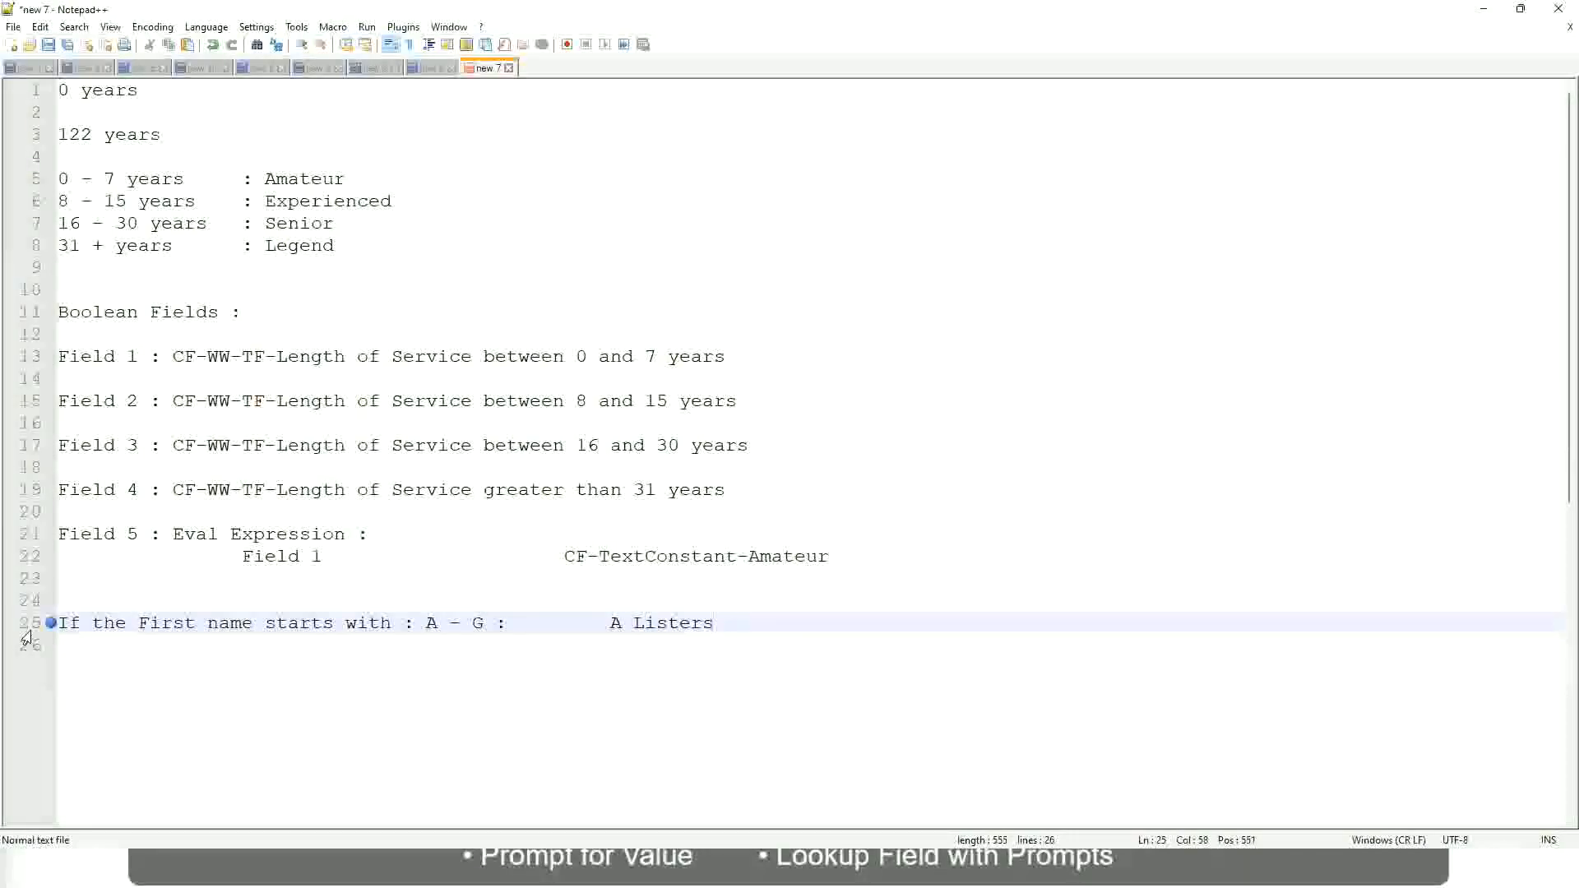
Enclose the A Listers label on line 25 in double quotation marks
{"action": "key", "text": "Left"}
{"action": "key", "text": "Left"}
{"action": "key", "text": "Left"}
{"action": "key", "text": "Left"}
{"action": "key", "text": "Left"}
{"action": "key", "text": "Left"}
{"action": "key", "text": "Left"}
{"action": "key", "text": "Left"}
{"action": "type", "text": "\"\""}
{"action": "key", "text": "Right"}
{"action": "key", "text": "Left"}
{"action": "key", "text": "Left"}
{"action": "key", "text": "Left"}
{"action": "key", "text": "Left"}
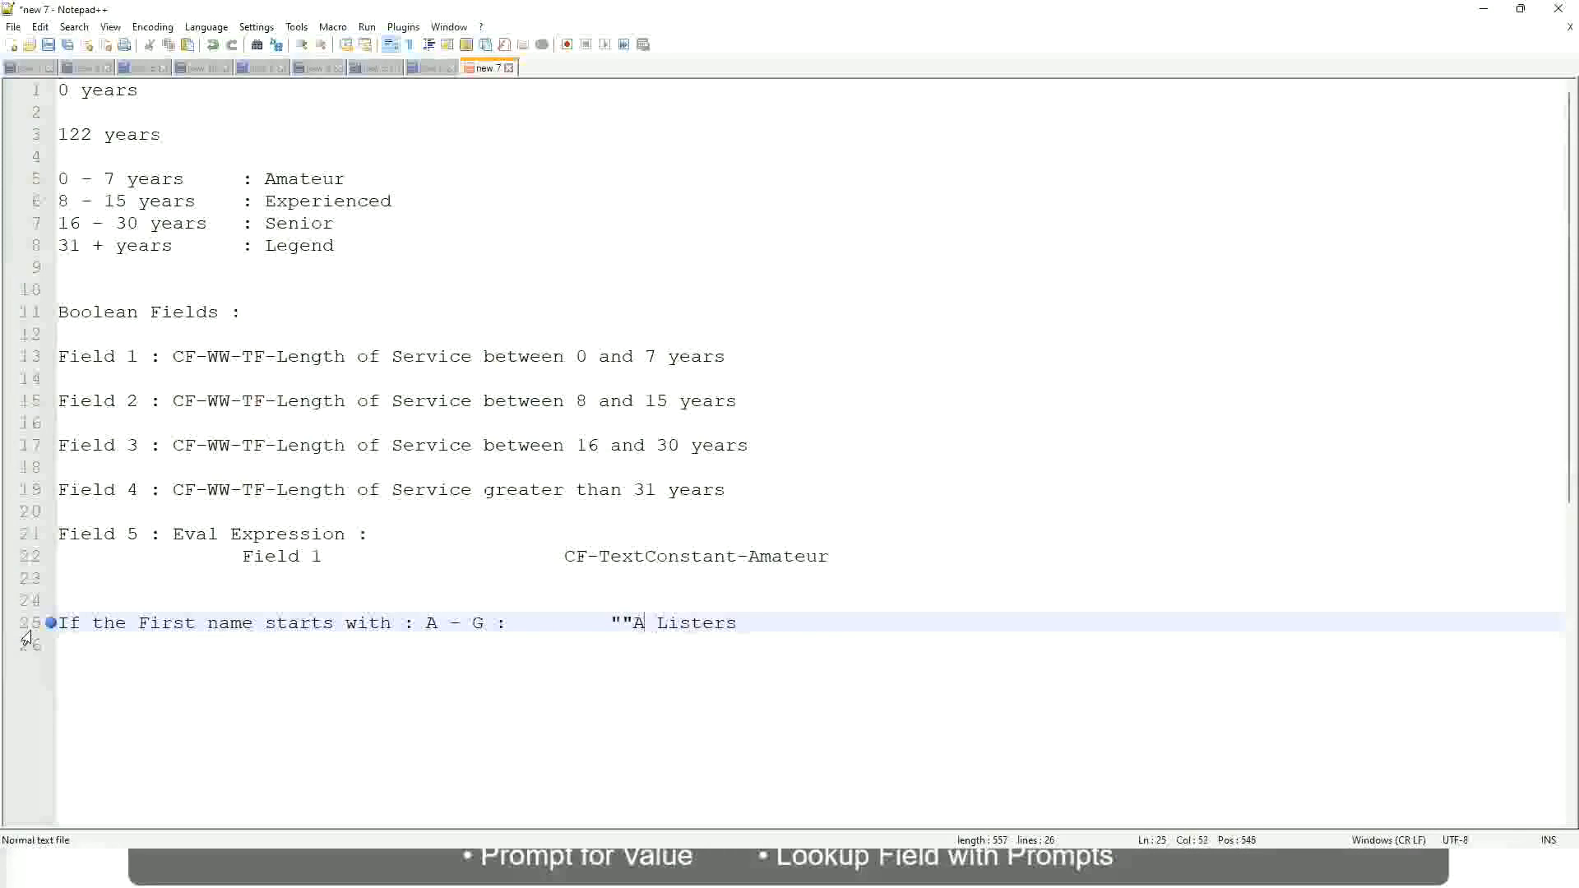
{"action": "key", "text": "BackSpace"}
{"action": "key", "text": "Right"}
{"action": "key", "text": "End"}
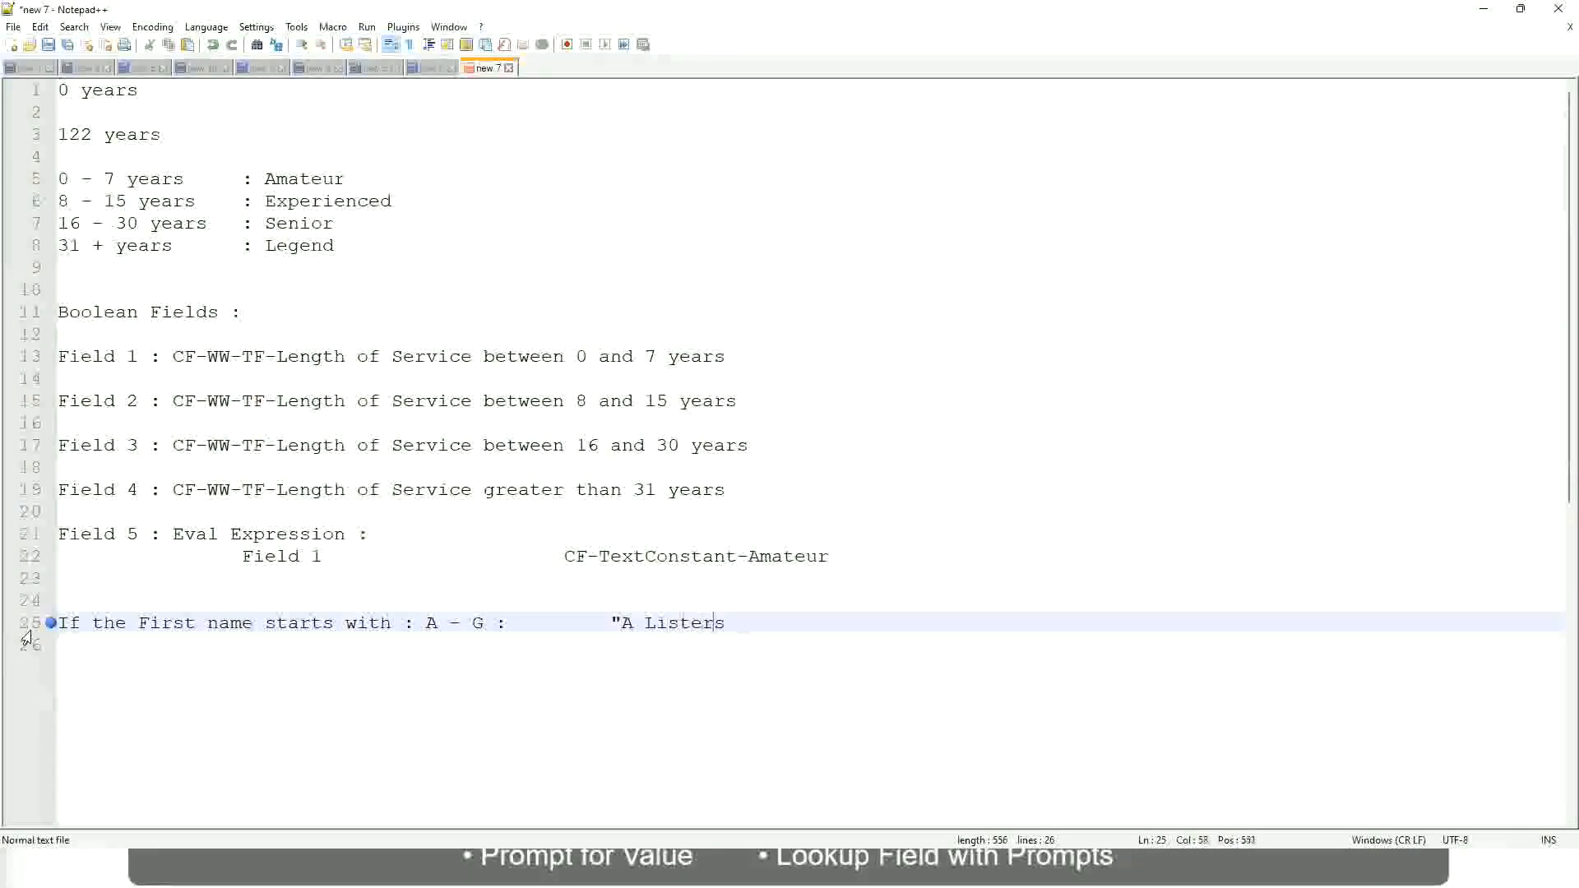
{"action": "key", "text": "Return"}
{"action": "type", "text": "\""}
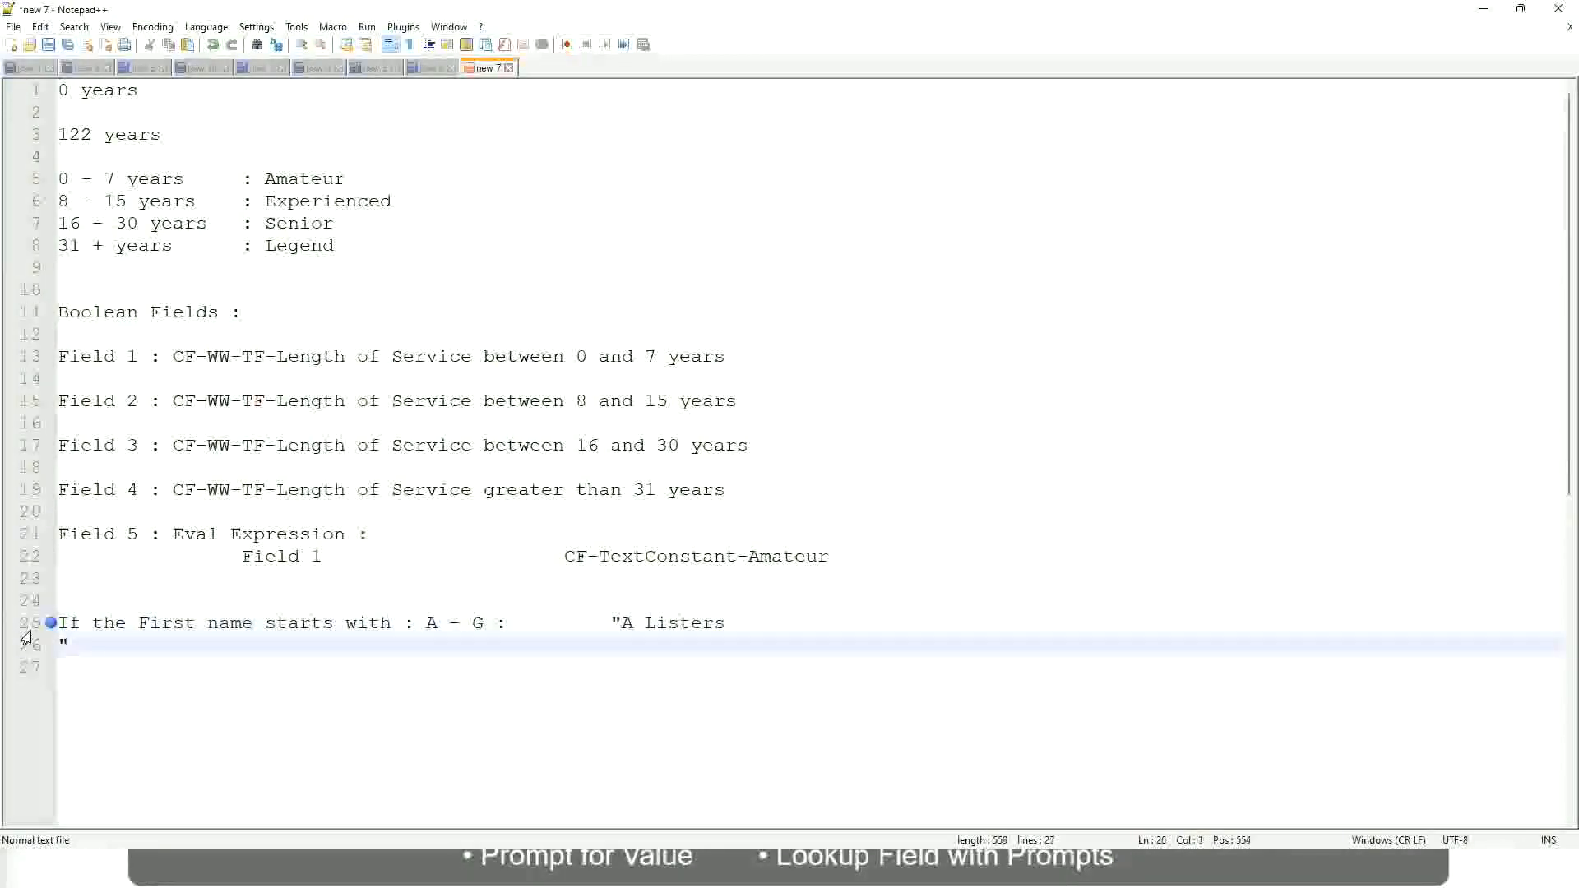
{"action": "key", "text": "BackSpace"}
{"action": "key", "text": "BackSpace"}
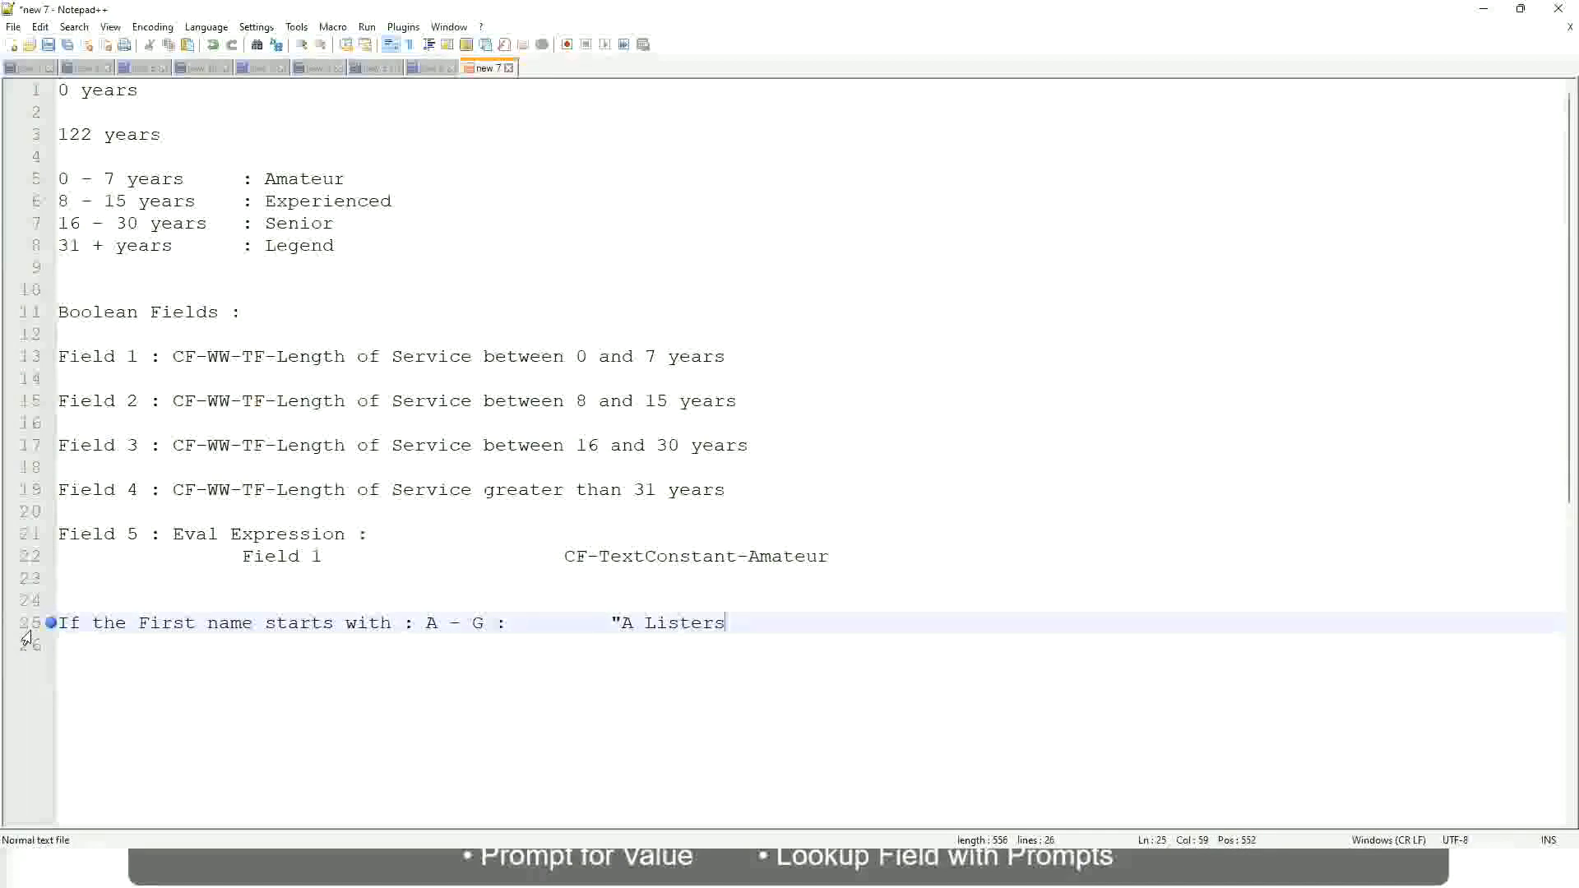
{"action": "type", "text": "\""}
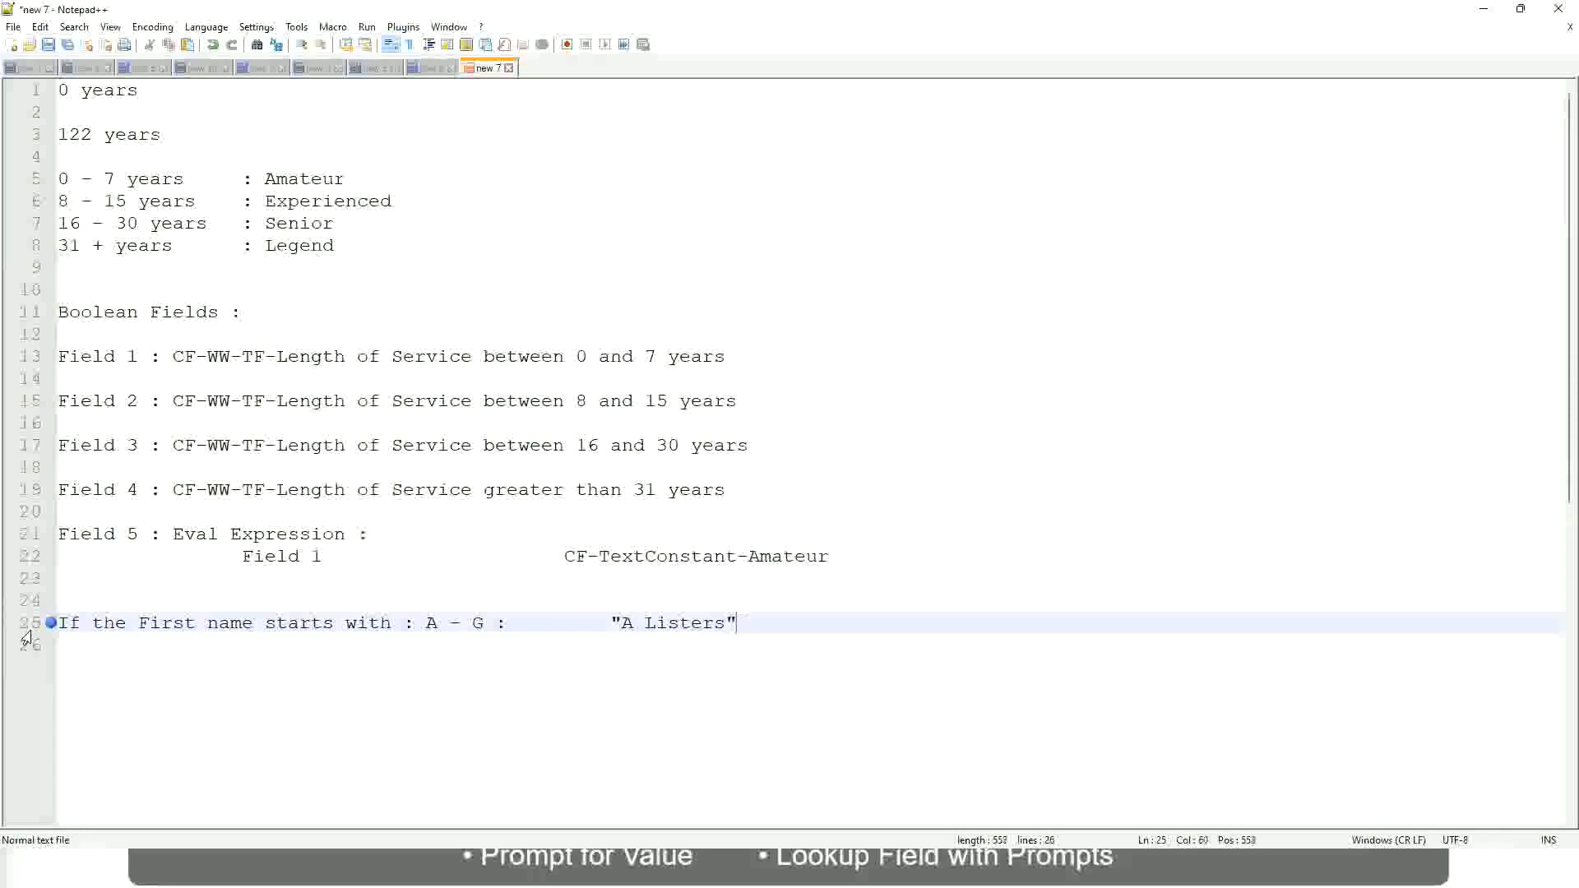
Add a rule line below for the range H - P with the label "His Majesty", aligned with the line above
{"action": "key", "text": "Return"}
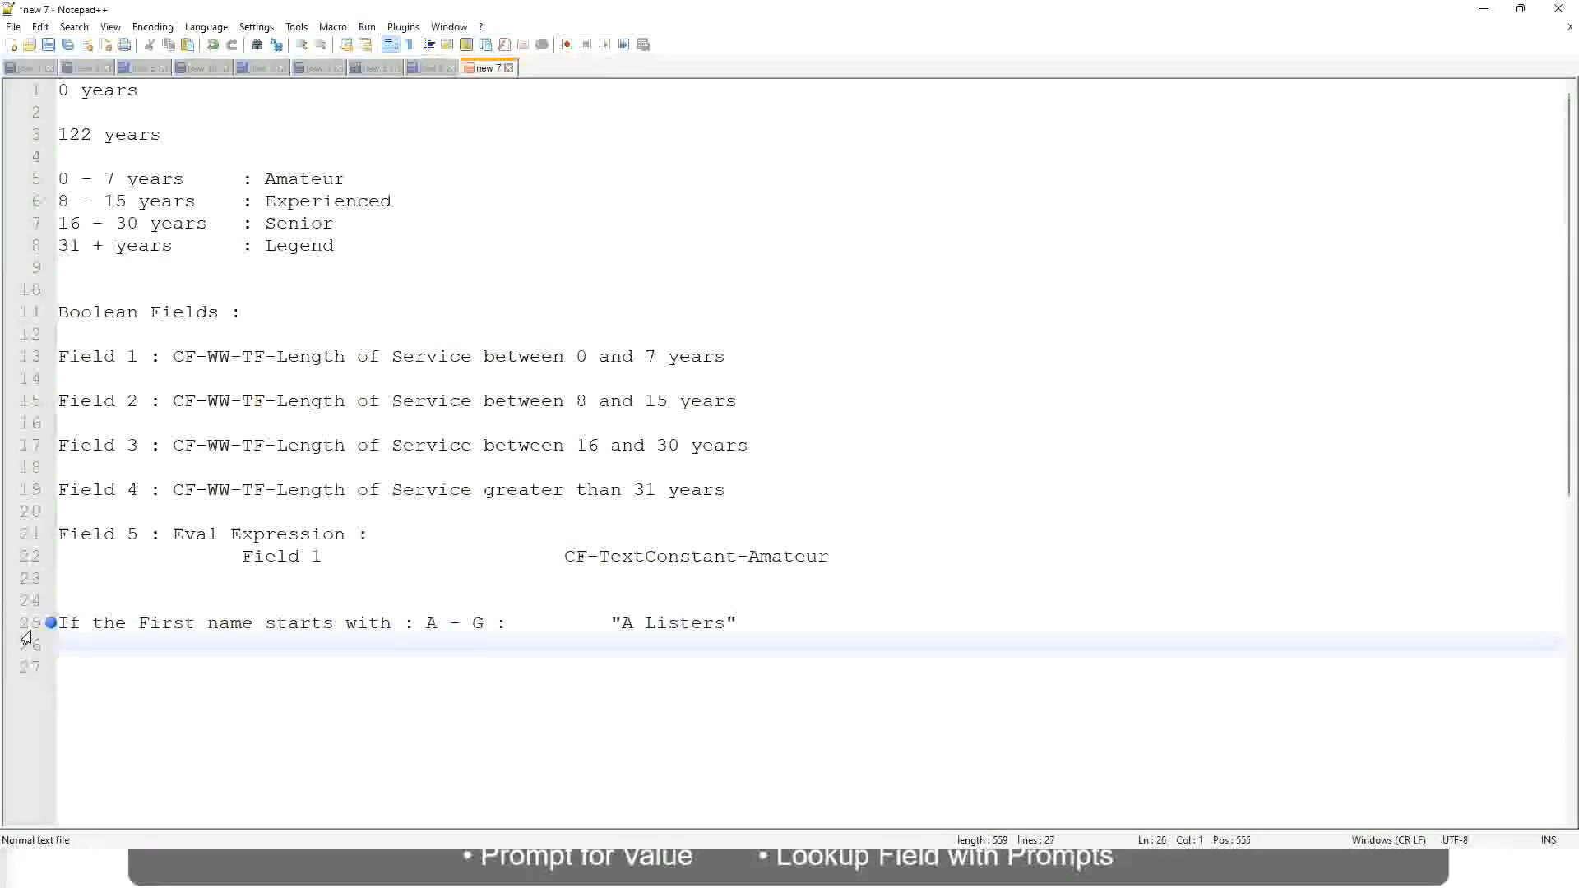
{"action": "type", "text": "B -"}
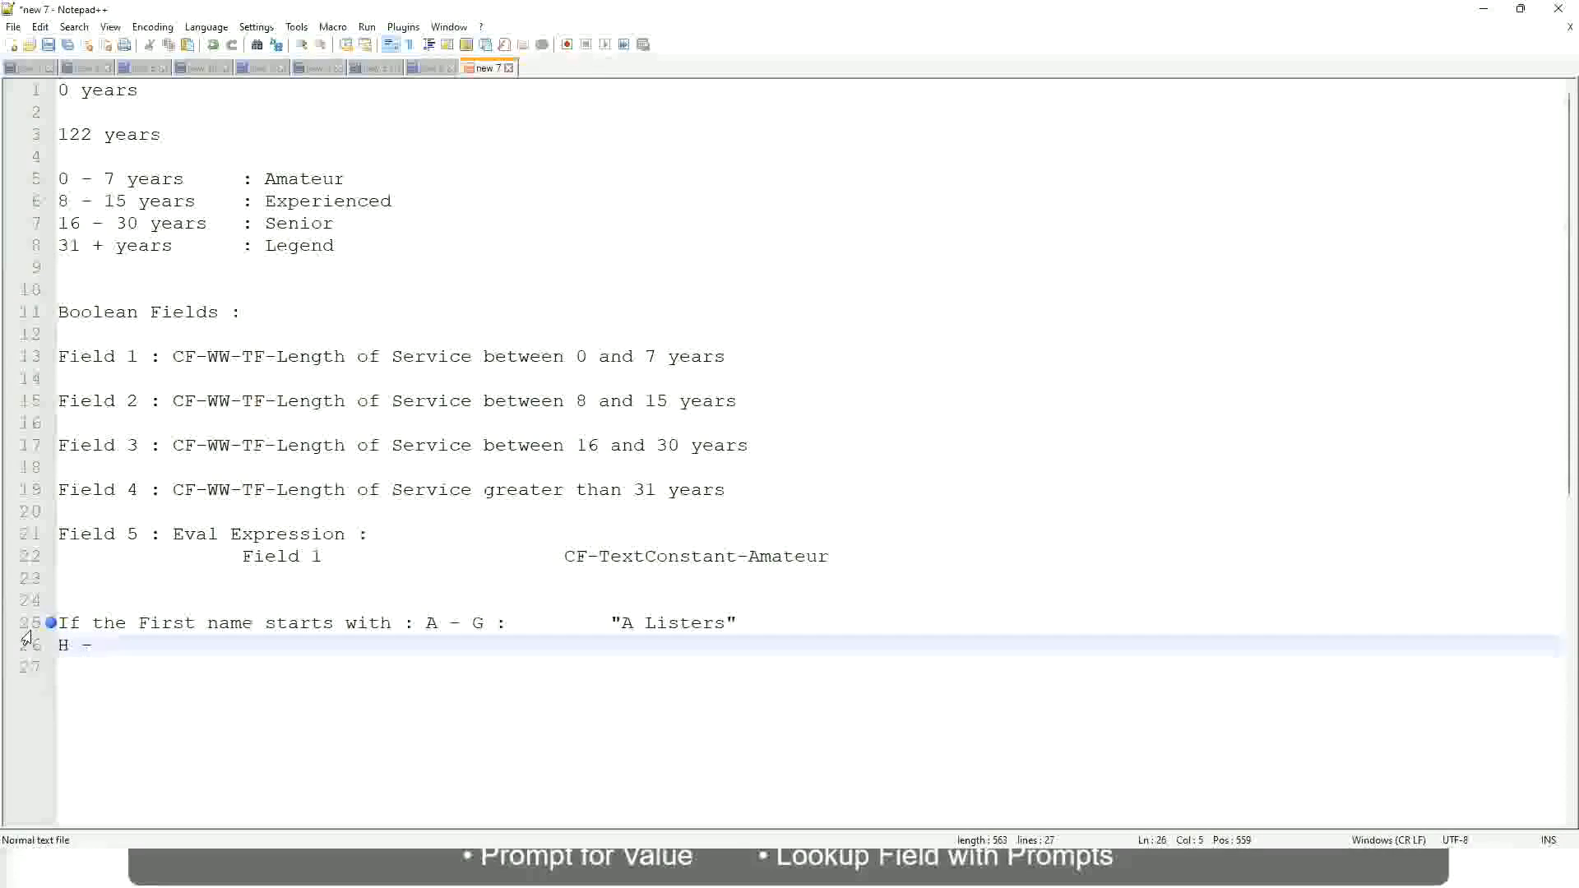
{"action": "type", "text": "P"}
{"action": "key", "text": "Tab"}
{"action": "key", "text": "Tab"}
{"action": "key", "text": "Tab"}
{"action": "key", "text": "Tab"}
{"action": "key", "text": "Tab"}
{"action": "key", "text": "Tab"}
{"action": "key", "text": "Tab"}
{"action": "key", "text": "Tab"}
{"action": "key", "text": "Tab"}
{"action": "type", "text": ":"}
{"action": "key", "text": "Tab"}
{"action": "key", "text": "Tab"}
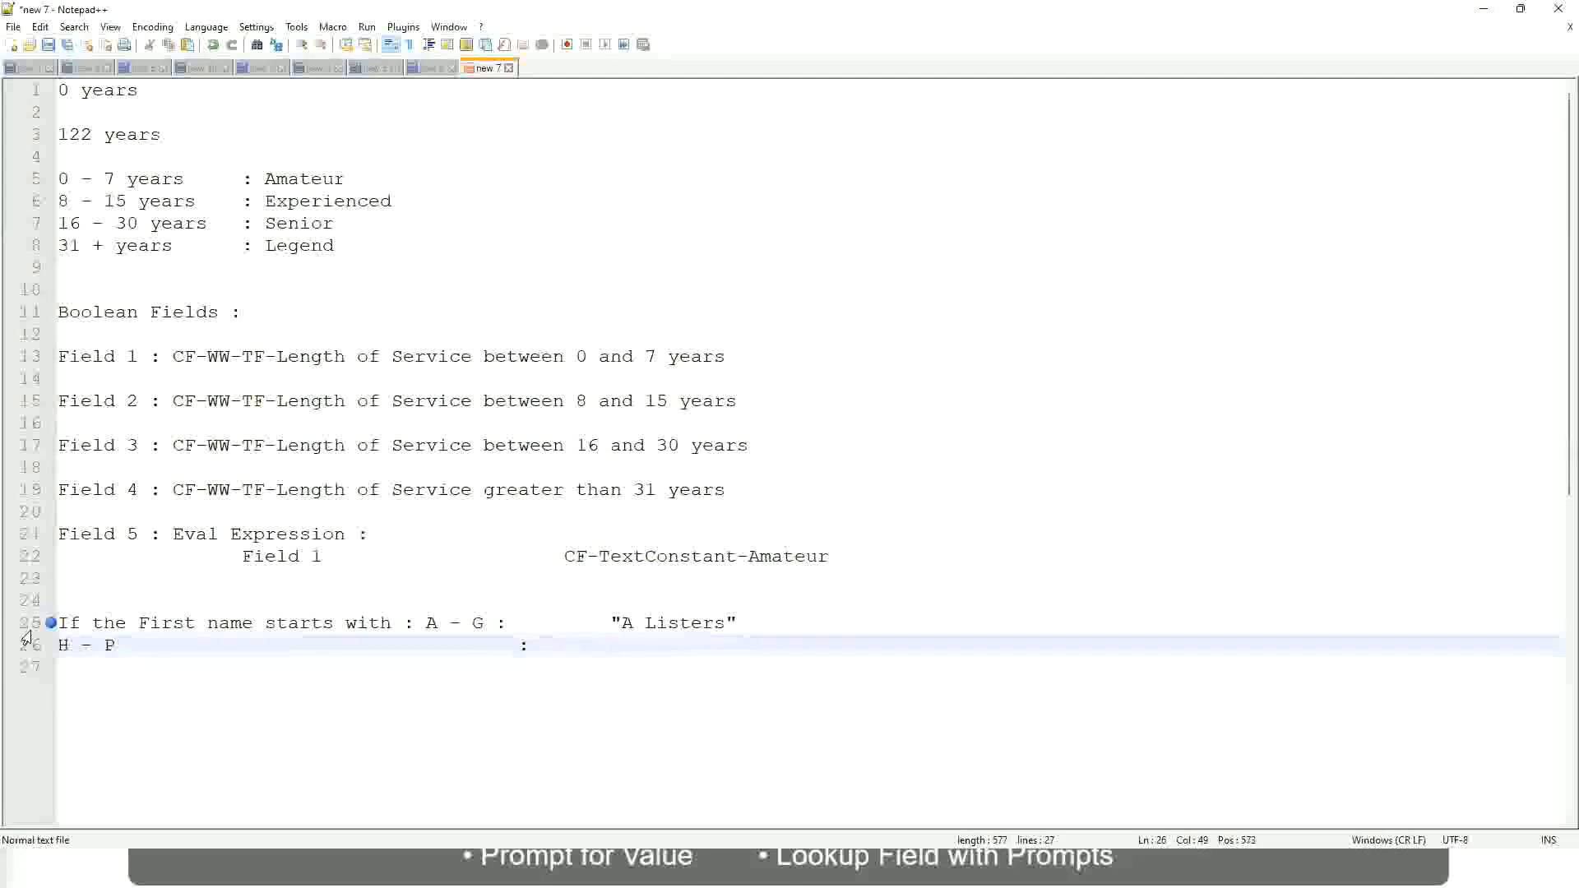
{"action": "type", "text": "\"His Majest"}
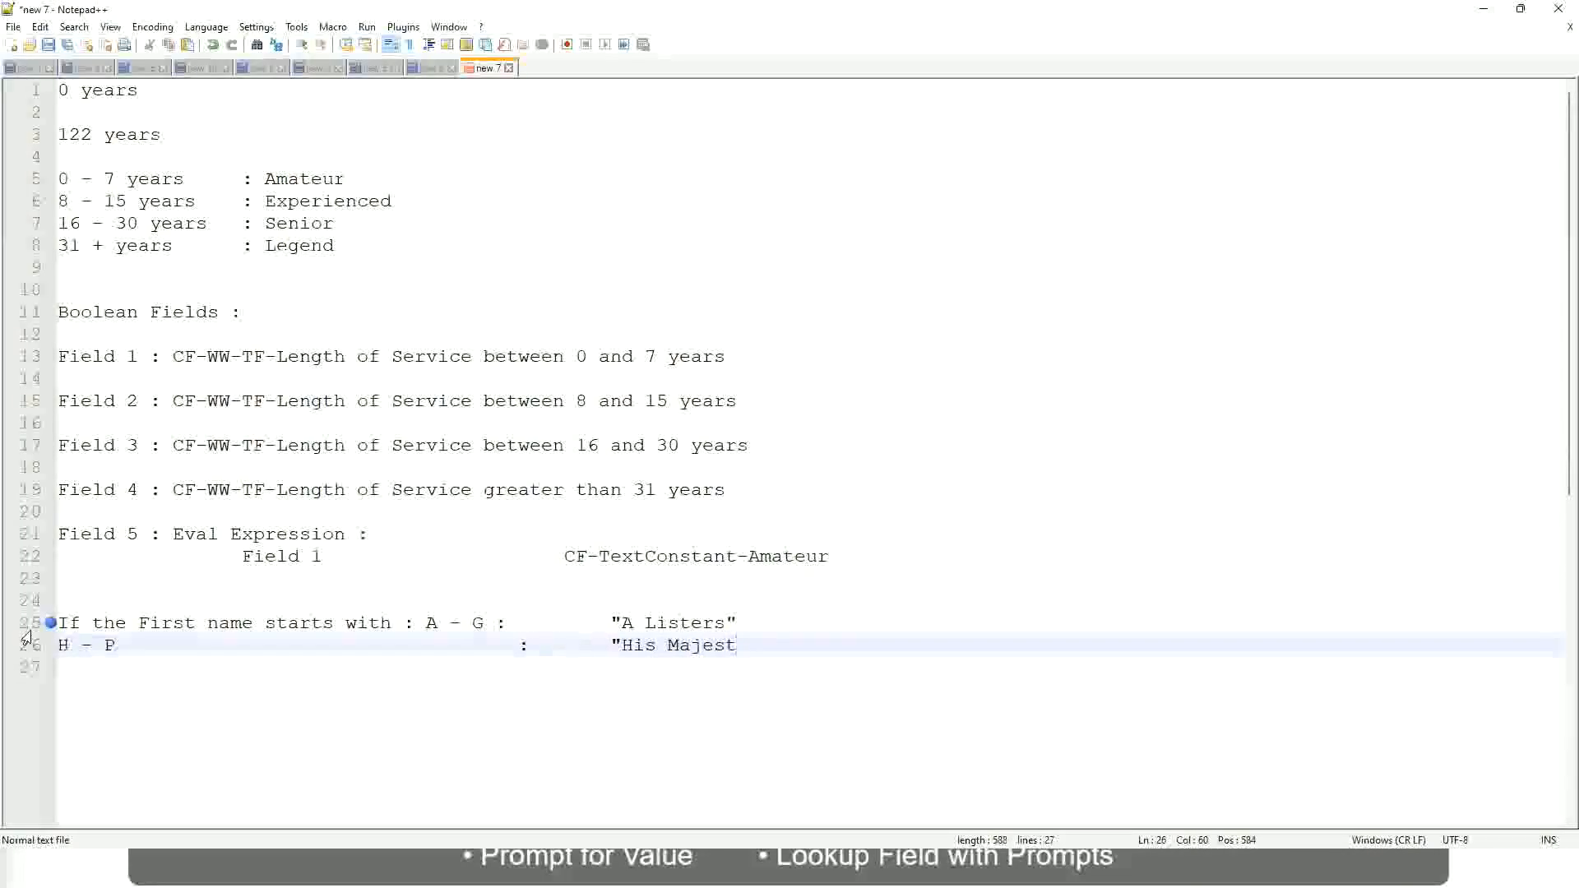
{"action": "type", "text": "y\""}
Add a third rule line for the range L - Z with the label "Lords", aligned with the lines above
{"action": "key", "text": "Return"}
{"action": "type", "text": "L - Z"}
{"action": "key", "text": "Tab"}
{"action": "key", "text": "Tab"}
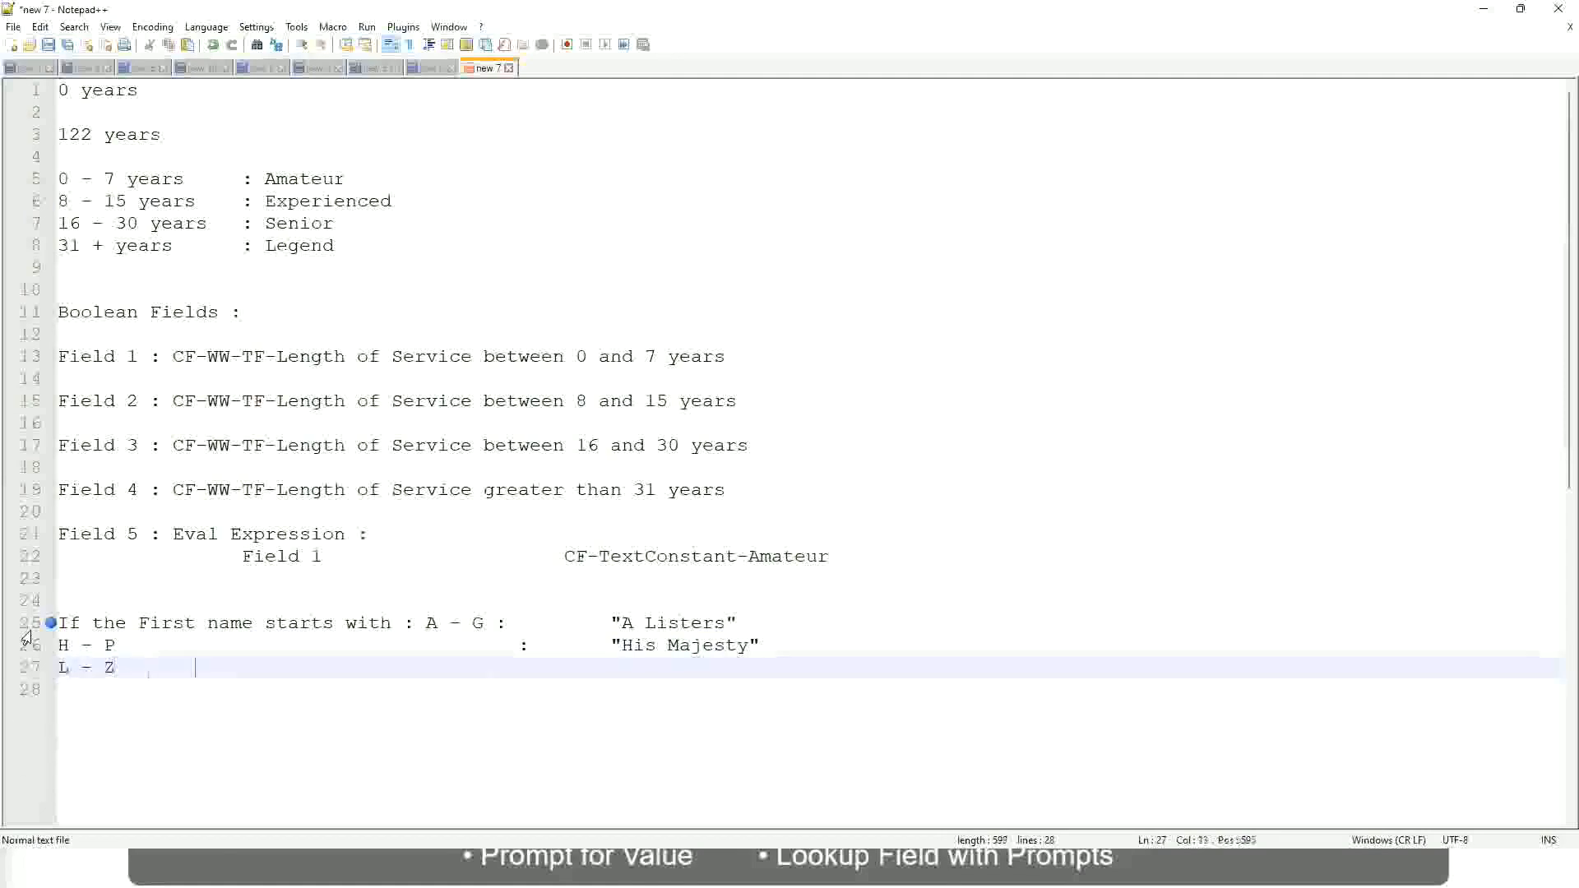
{"action": "key", "text": "Tab"}
{"action": "key", "text": "Tab"}
{"action": "key", "text": "Tab"}
{"action": "key", "text": "Tab"}
{"action": "key", "text": "Tab"}
{"action": "key", "text": "Tab"}
{"action": "key", "text": "Tab"}
{"action": "type", "text": ":       "}
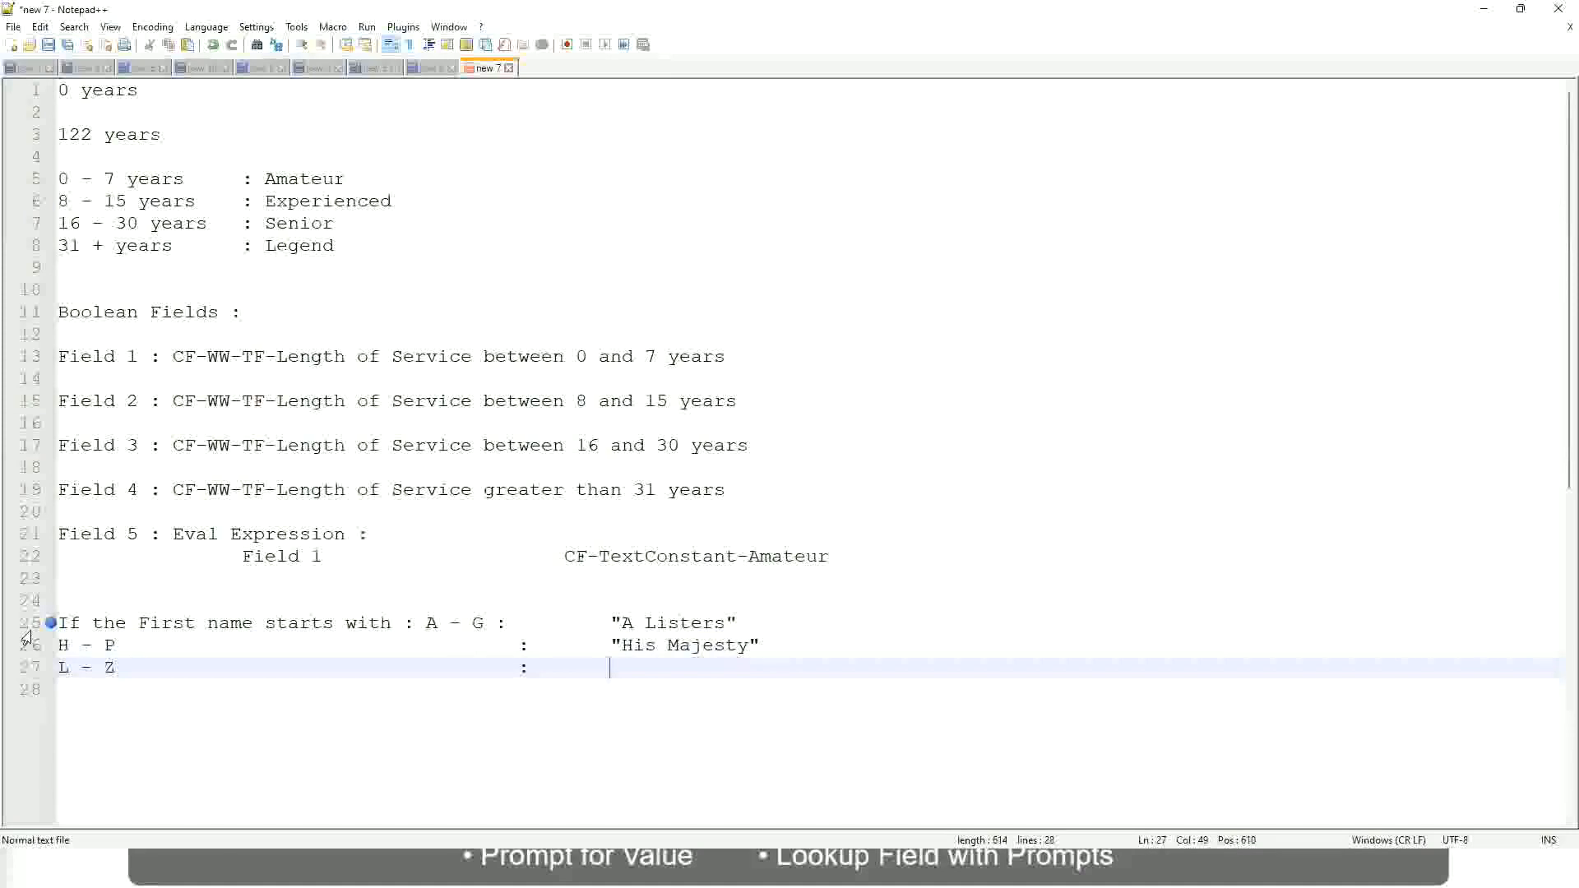
{"action": "type", "text": "\"Lords"}
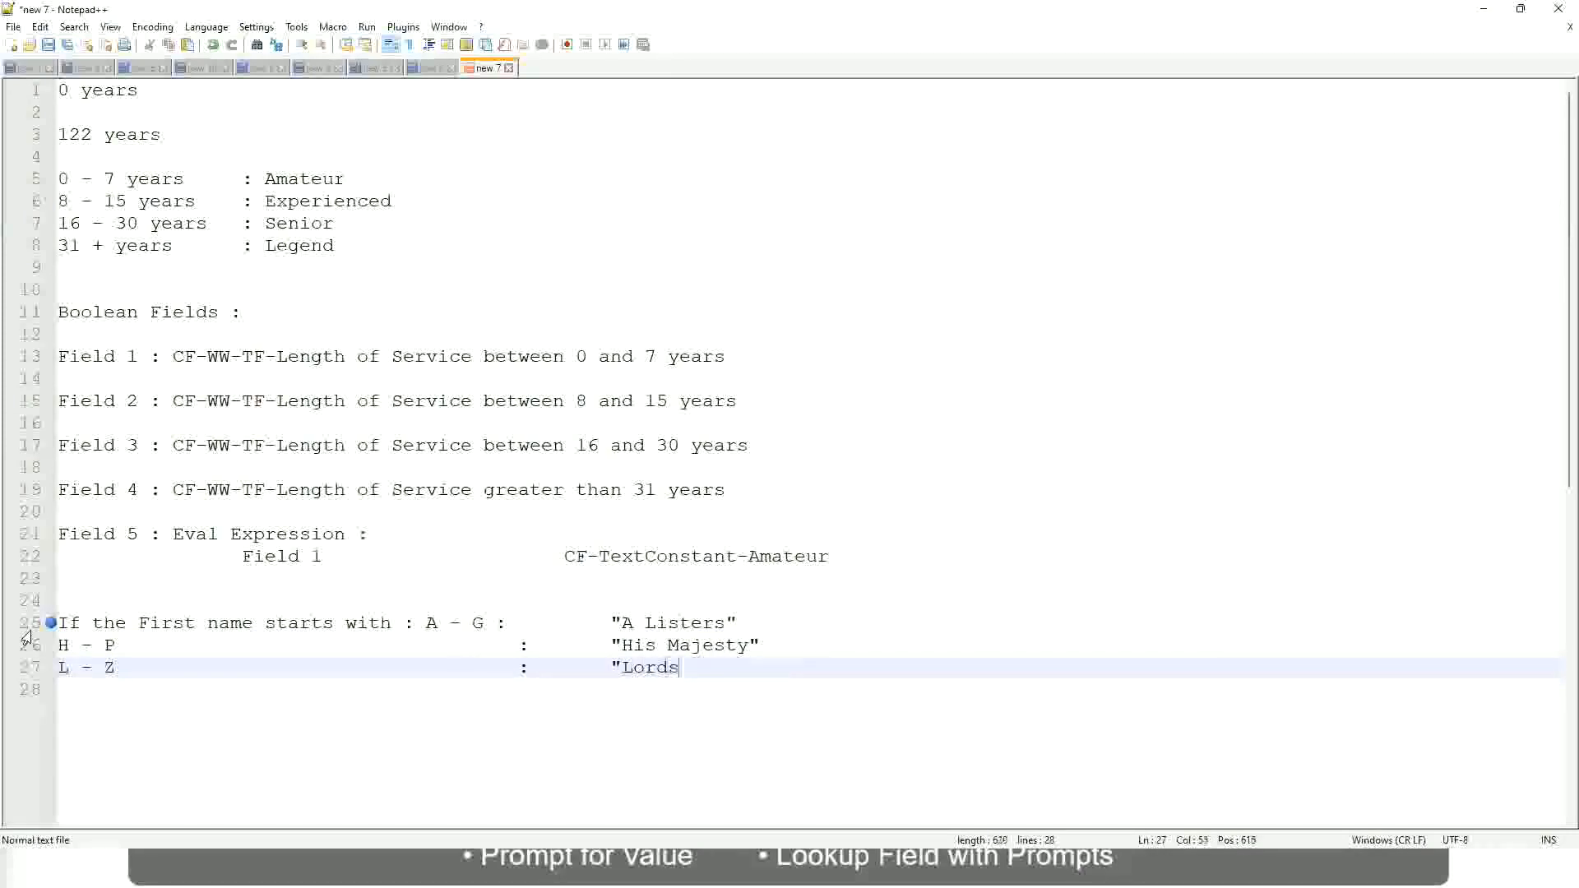
{"action": "type", "text": "\""}
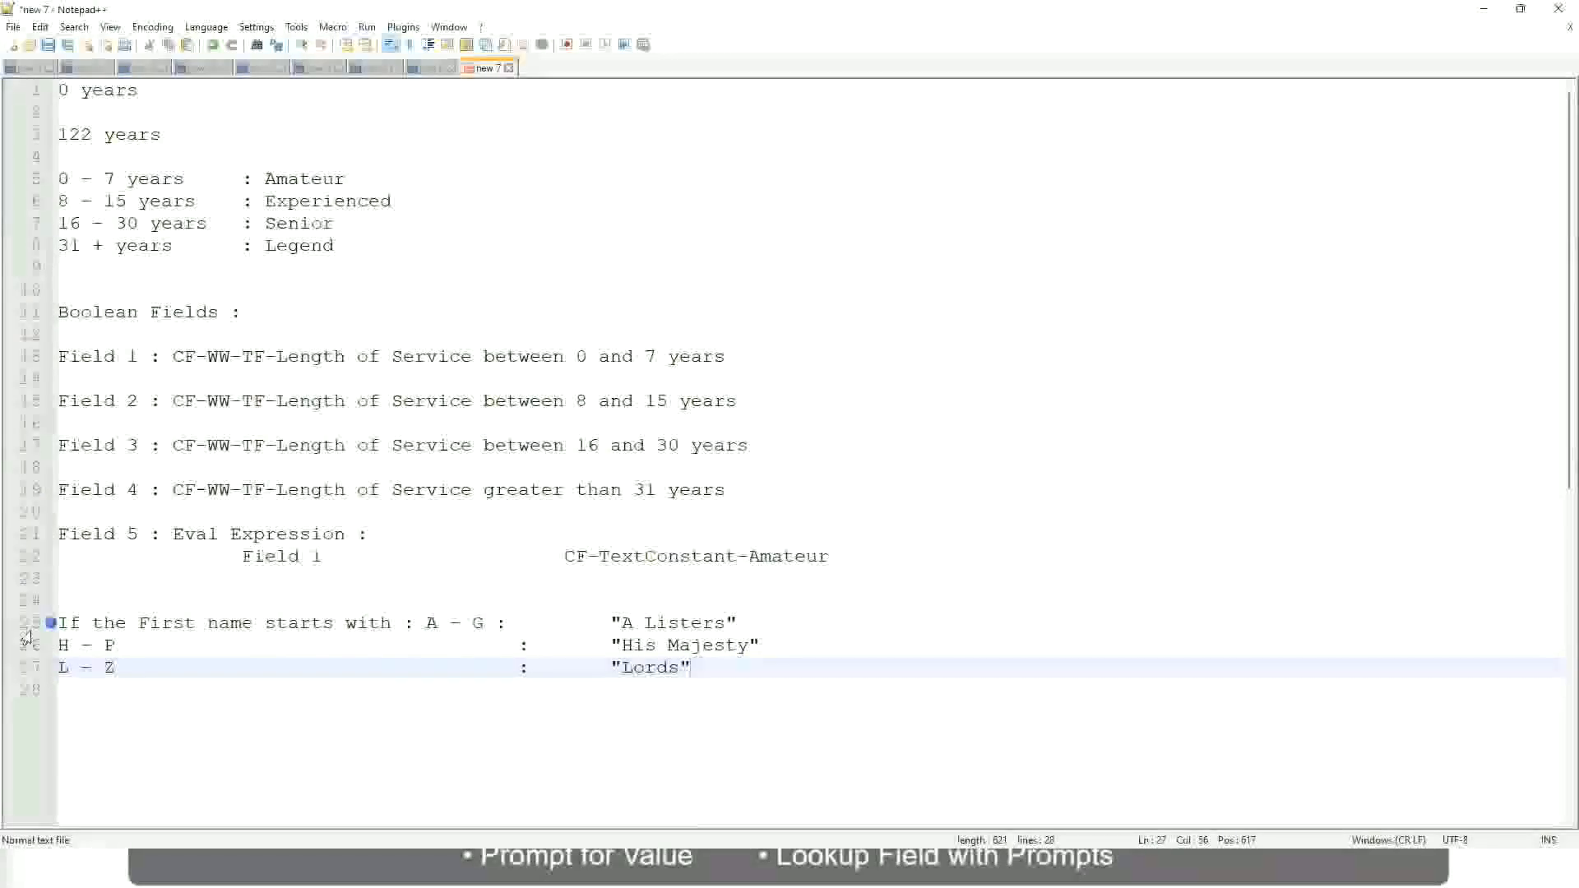
{"action": "left_click", "coordinate": [705, 670]}
{"action": "left_click_drag", "start_coordinate": [696, 668], "coordinate": [755, 622]}
{"action": "left_click", "coordinate": [649, 622]}
{"action": "left_click", "coordinate": [712, 645]}
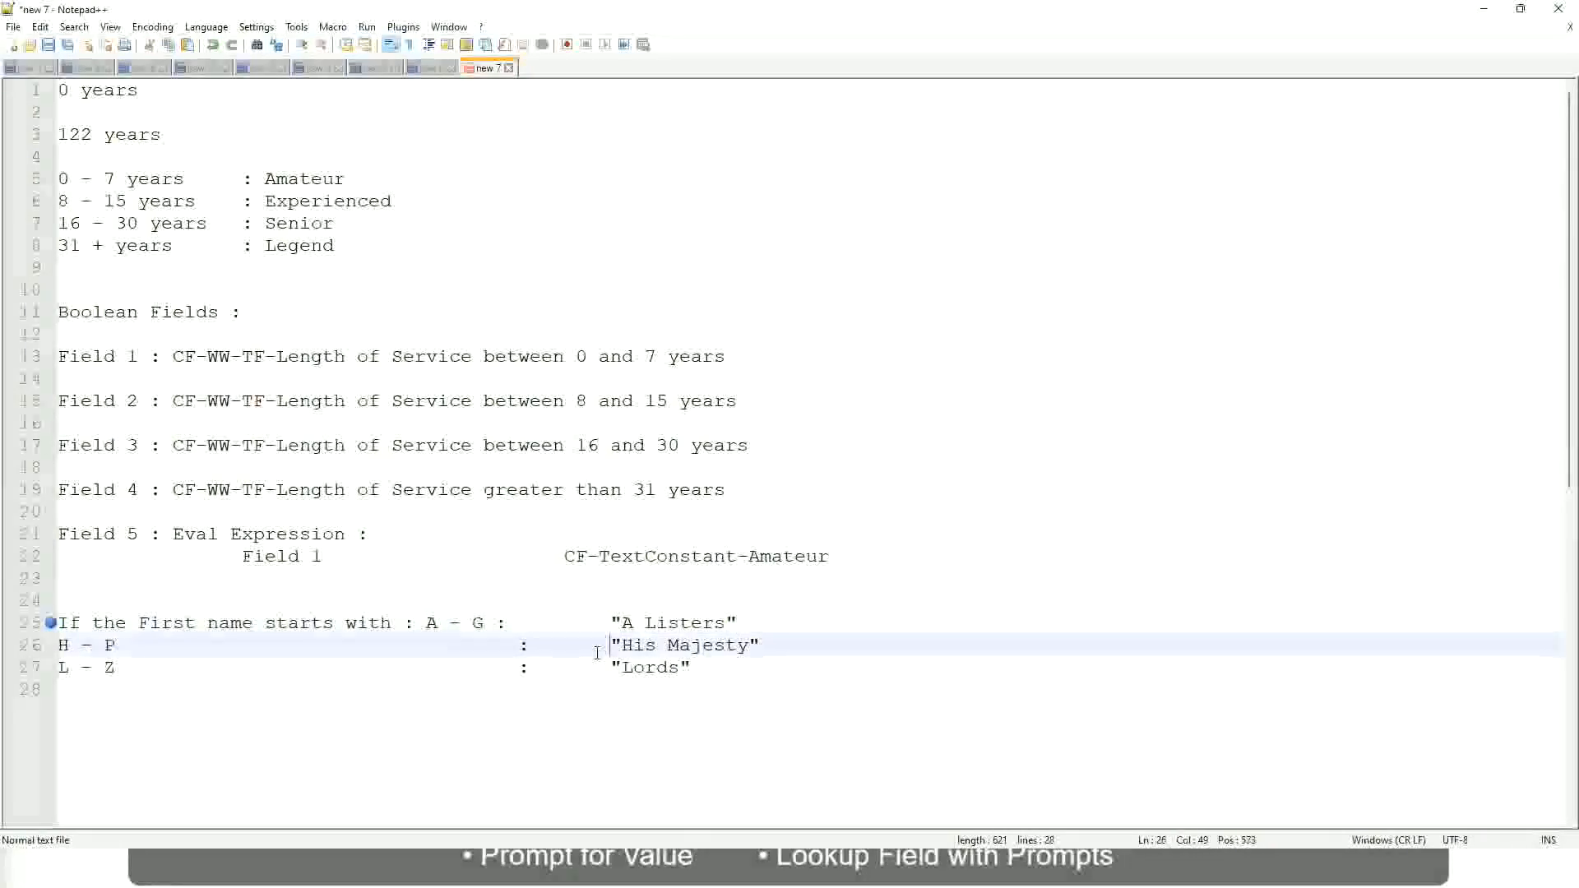
Replace the three first-name rule lines with the opening word "If" of a new rule
{"action": "left_click_drag", "start_coordinate": [717, 674], "coordinate": [56, 623]}
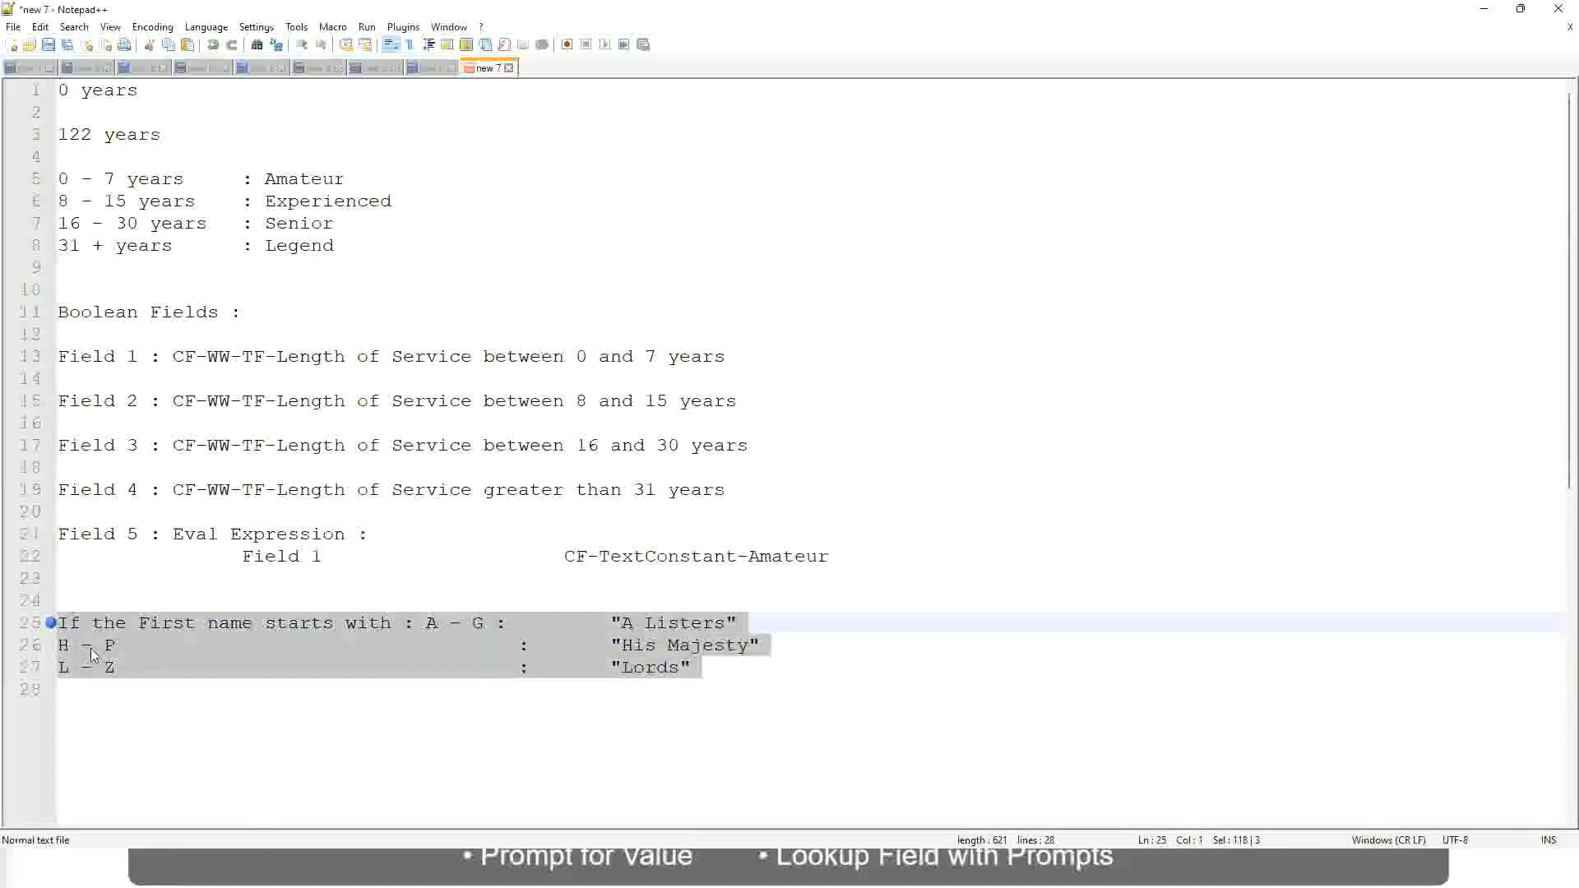
{"action": "type", "text": "If "}
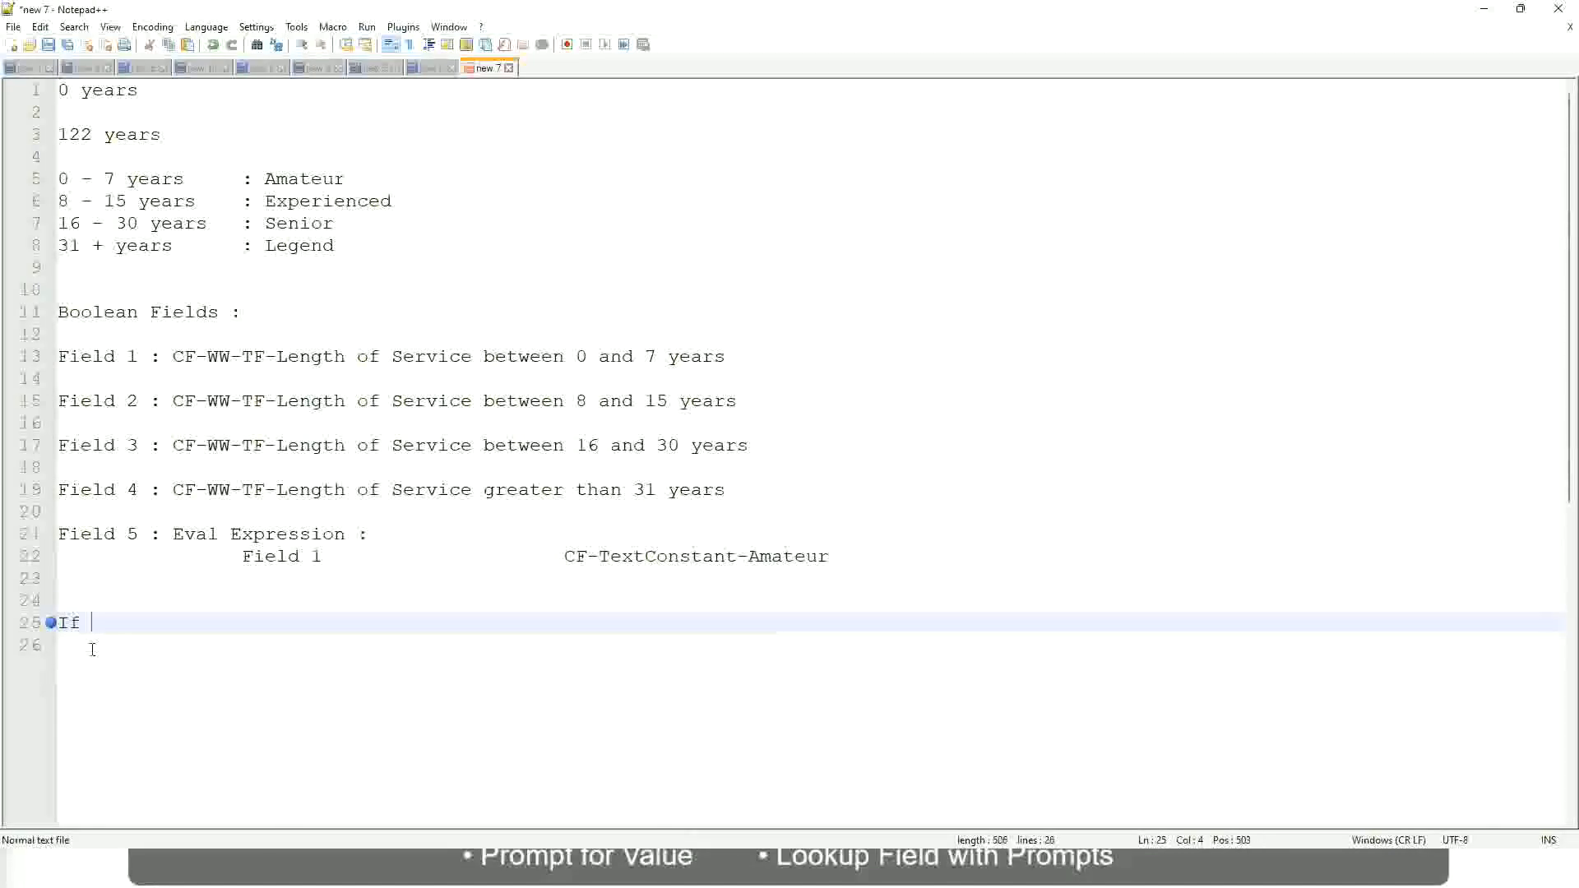
{"action": "type", "text": "Prior Experience"}
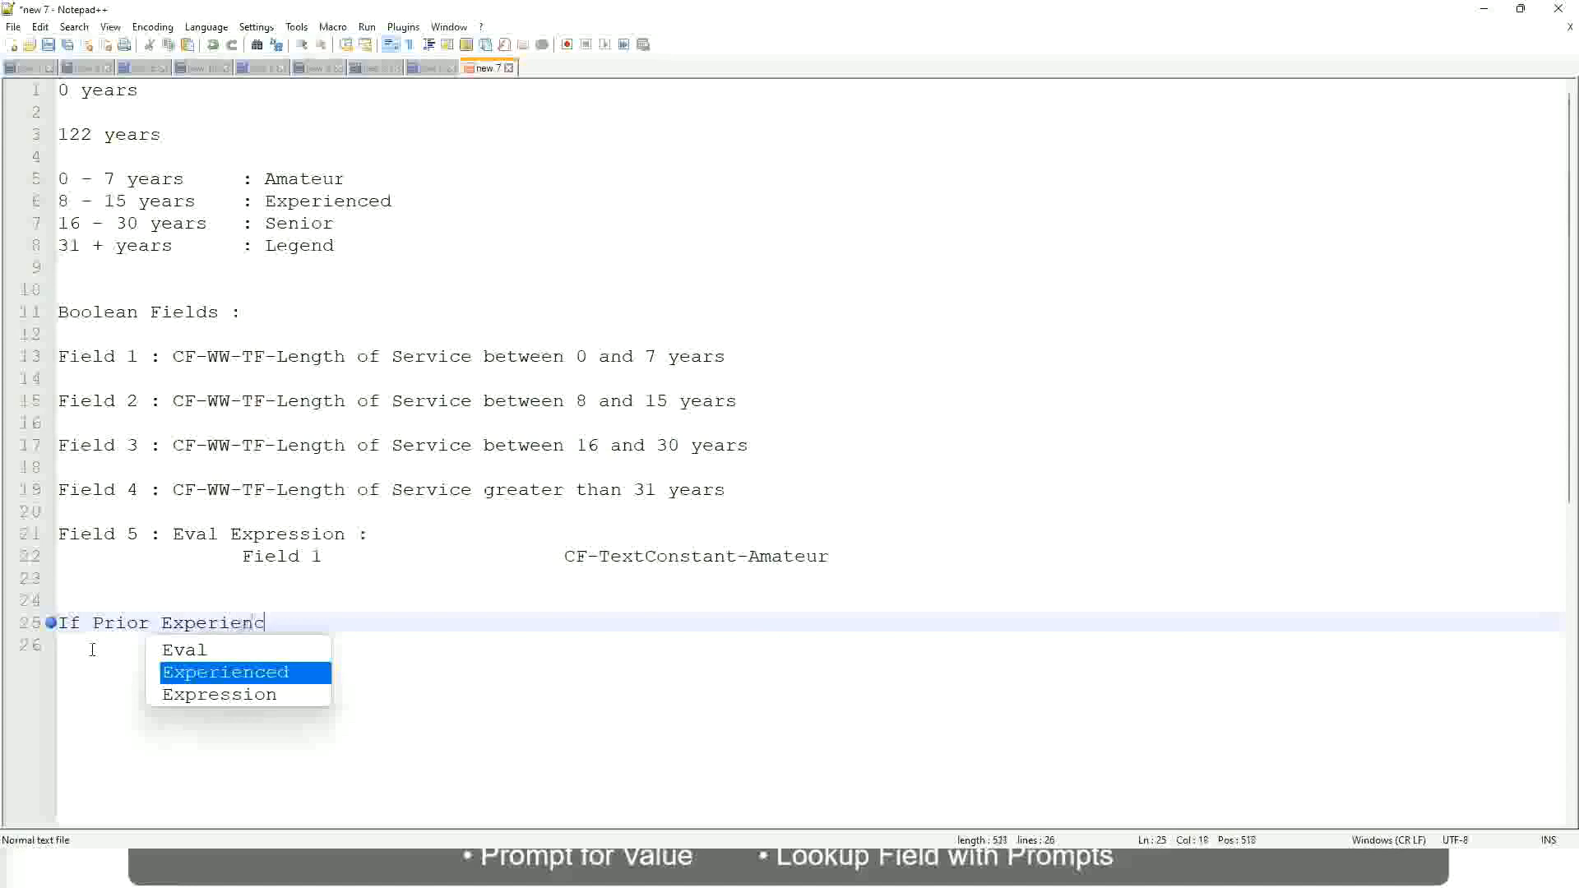
{"action": "key", "text": "BackSpace"}
{"action": "key", "text": "BackSpace"}
{"action": "key", "text": "BackSpace"}
{"action": "key", "text": "BackSpace"}
{"action": "key", "text": "BackSpace"}
{"action": "key", "text": "BackSpace"}
{"action": "key", "text": "BackSpace"}
{"action": "key", "text": "BackSpace"}
{"action": "key", "text": "BackSpace"}
{"action": "key", "text": "BackSpace"}
{"action": "key", "text": "BackSpace"}
{"action": "key", "text": "BackSpace"}
{"action": "key", "text": "BackSpace"}
{"action": "key", "text": "BackSpace"}
{"action": "key", "text": "BackSpace"}
{"action": "key", "text": "BackSpace"}
{"action": "key", "text": "BackSpace"}
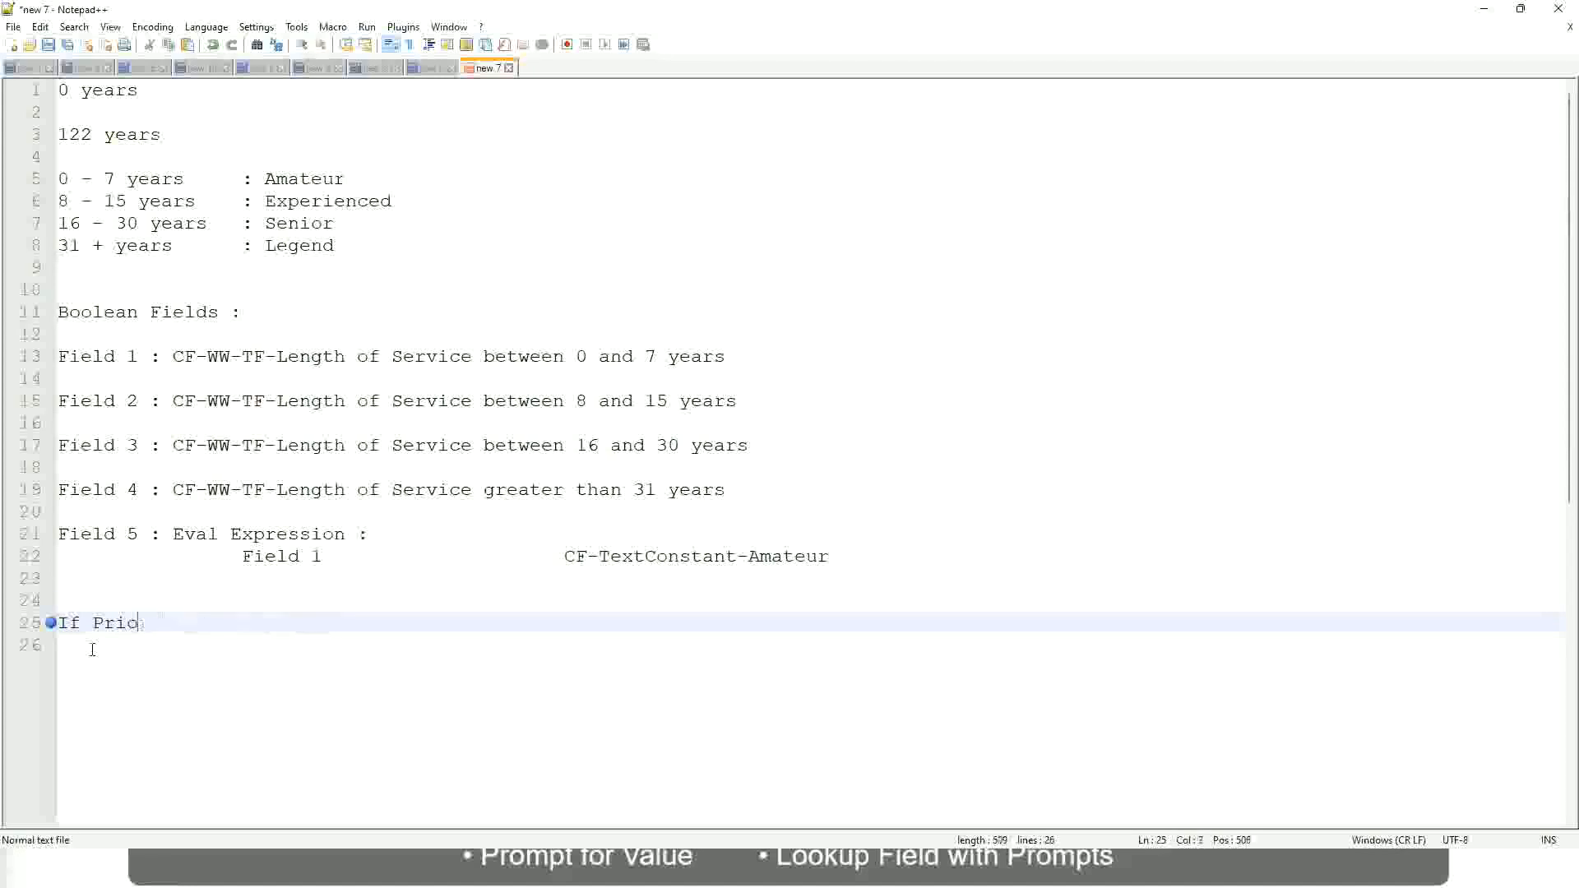
{"action": "type", "text": "Job Profi"}
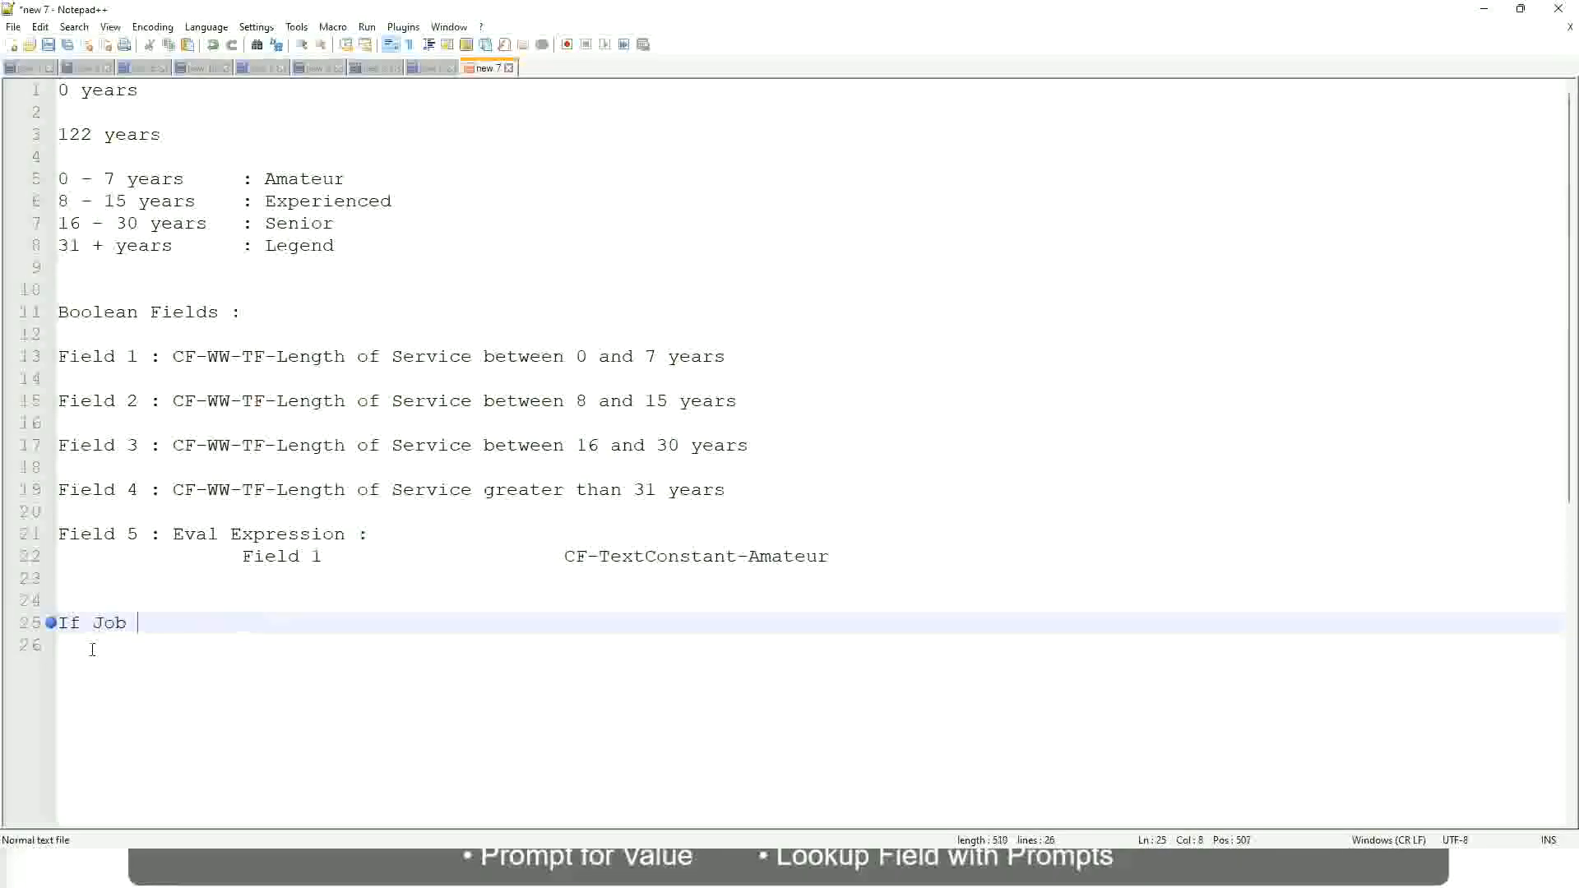
{"action": "key", "text": "BackSpace"}
{"action": "key", "text": "BackSpace"}
{"action": "key", "text": "BackSpace"}
{"action": "key", "text": "BackSpace"}
{"action": "key", "text": "BackSpace"}
{"action": "key", "text": "BackSpace"}
{"action": "key", "text": "BackSpace"}
{"action": "key", "text": "BackSpace"}
{"action": "key", "text": "BackSpace"}
Complete the condition on line 25 as "If Management Level is Manager or Above"
{"action": "type", "text": "Manage"}
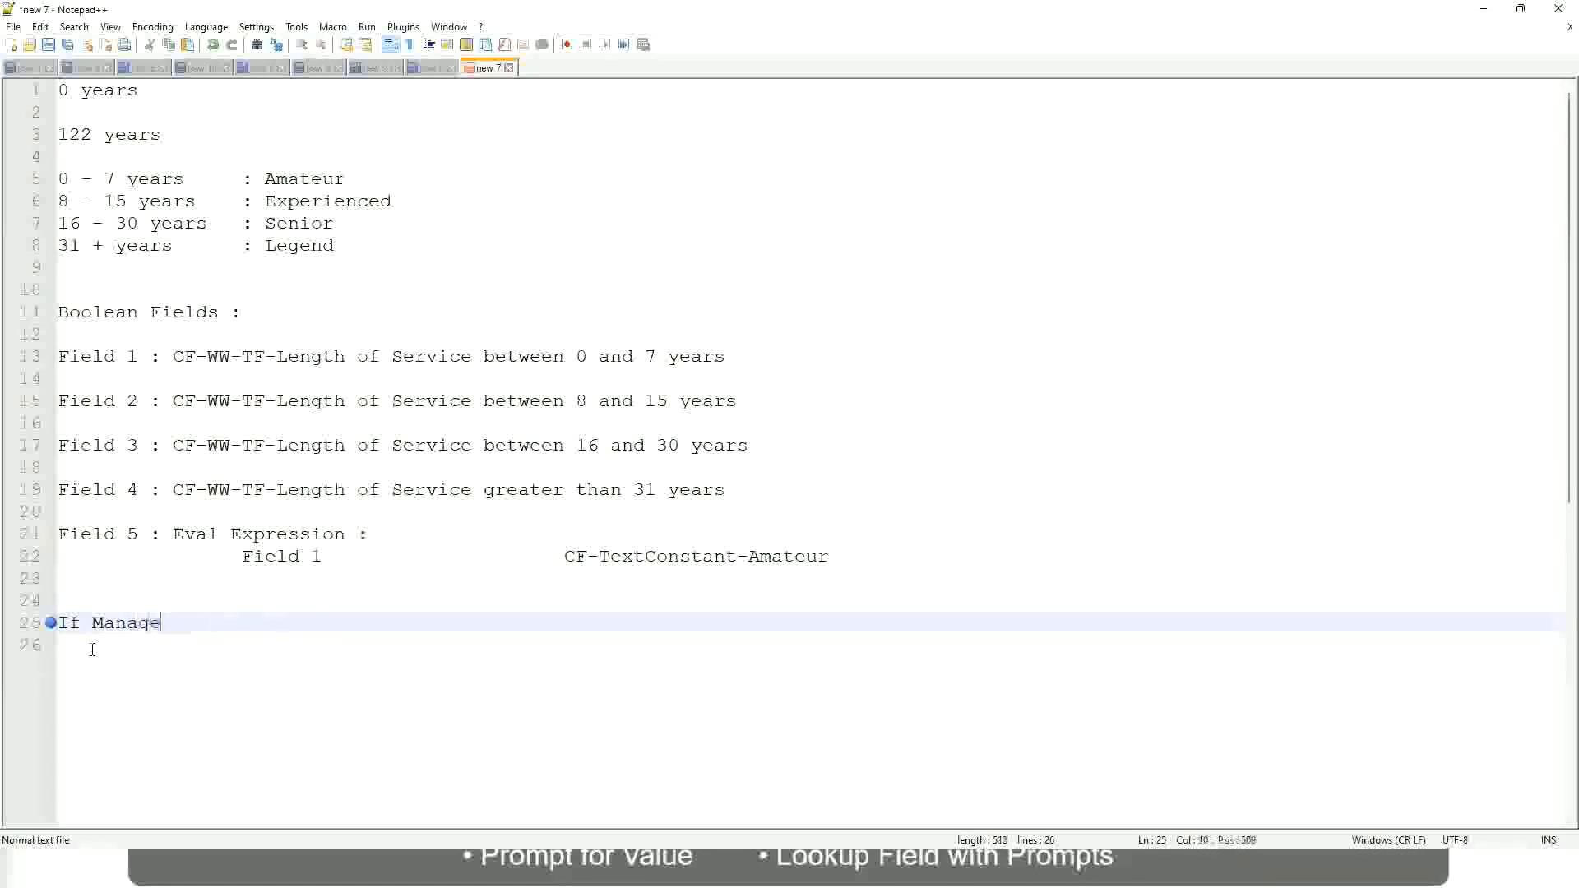
{"action": "type", "text": "ment Level "}
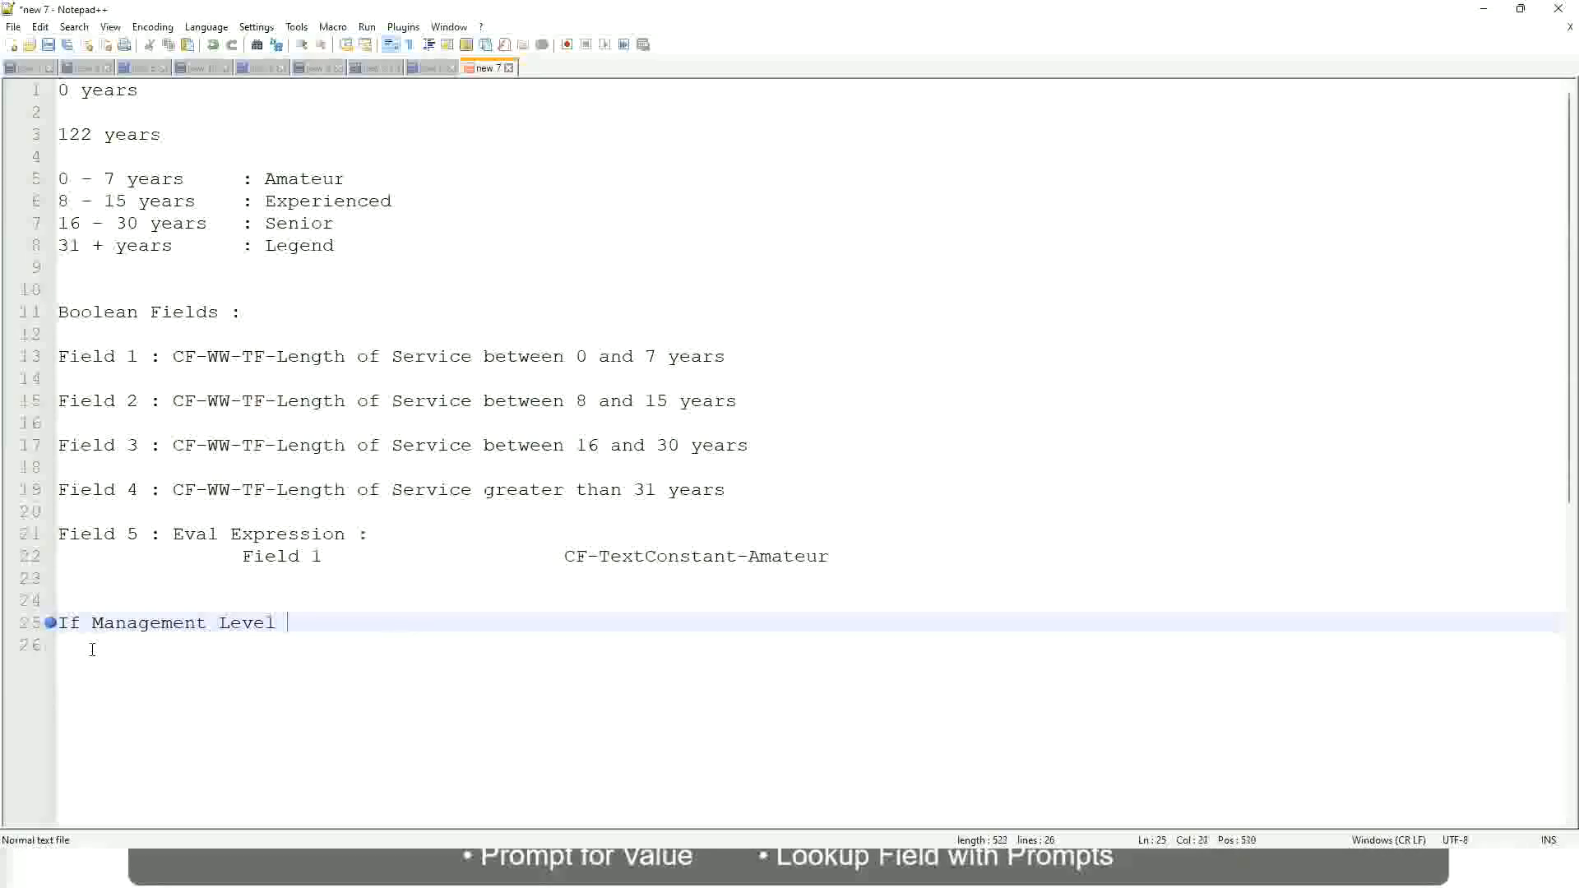
{"action": "type", "text": "is Manager or Above"}
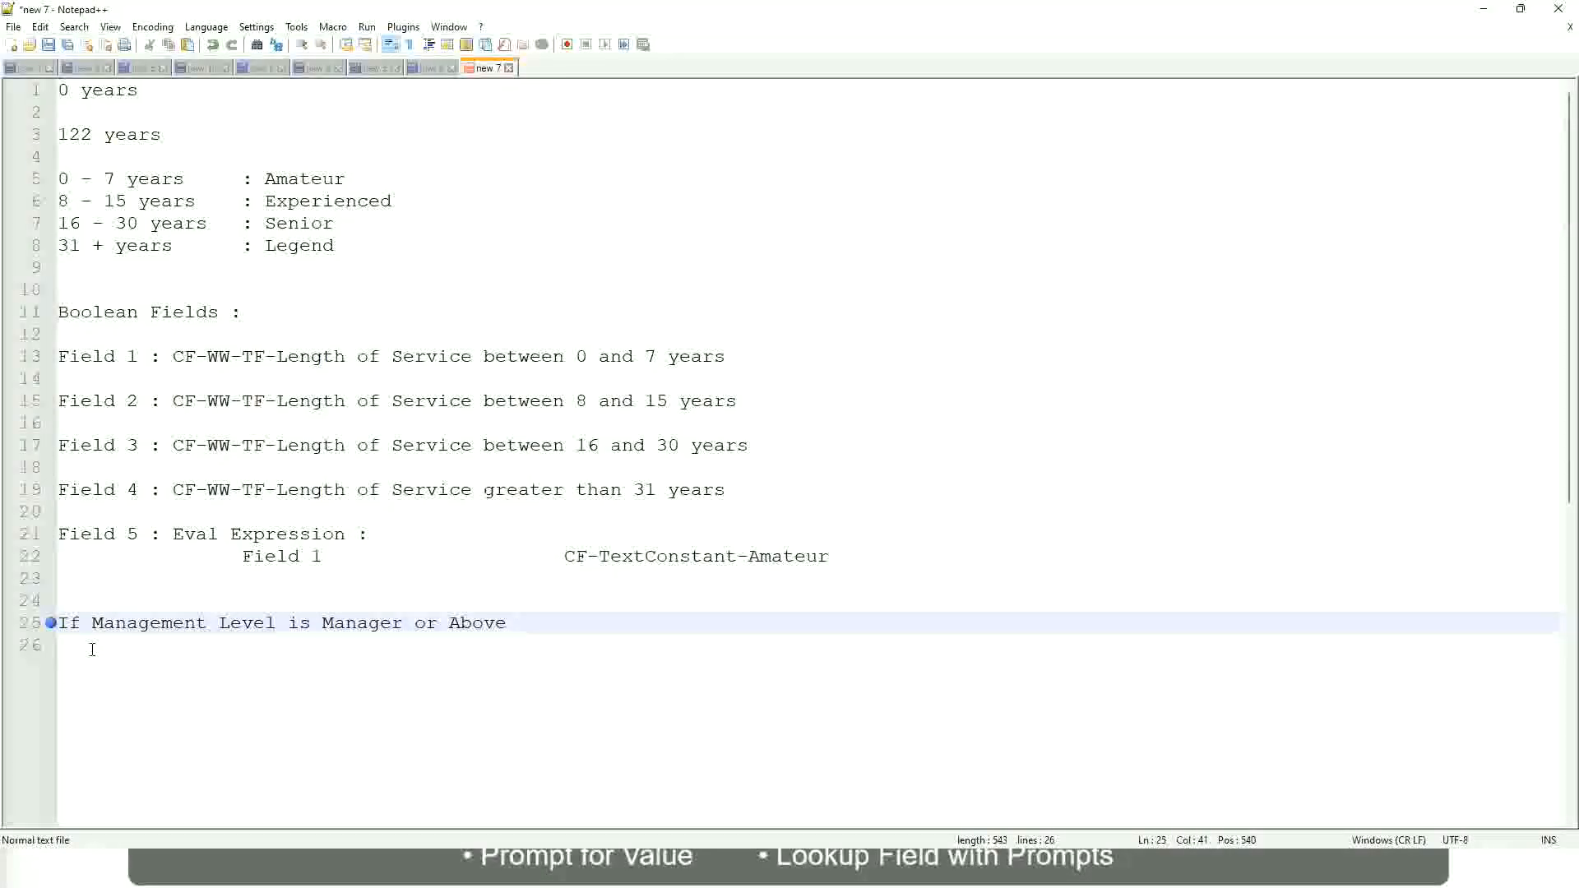
Add the outcome "Proposed Allowance Plan : Car Allowance" to the Manager rule, spaced well apart from the condition
{"action": "key", "text": "Tab"}
{"action": "key", "text": "Tab"}
{"action": "key", "text": "Tab"}
{"action": "key", "text": "Tab"}
{"action": "key", "text": "Tab"}
{"action": "type", "text": "Proposed"}
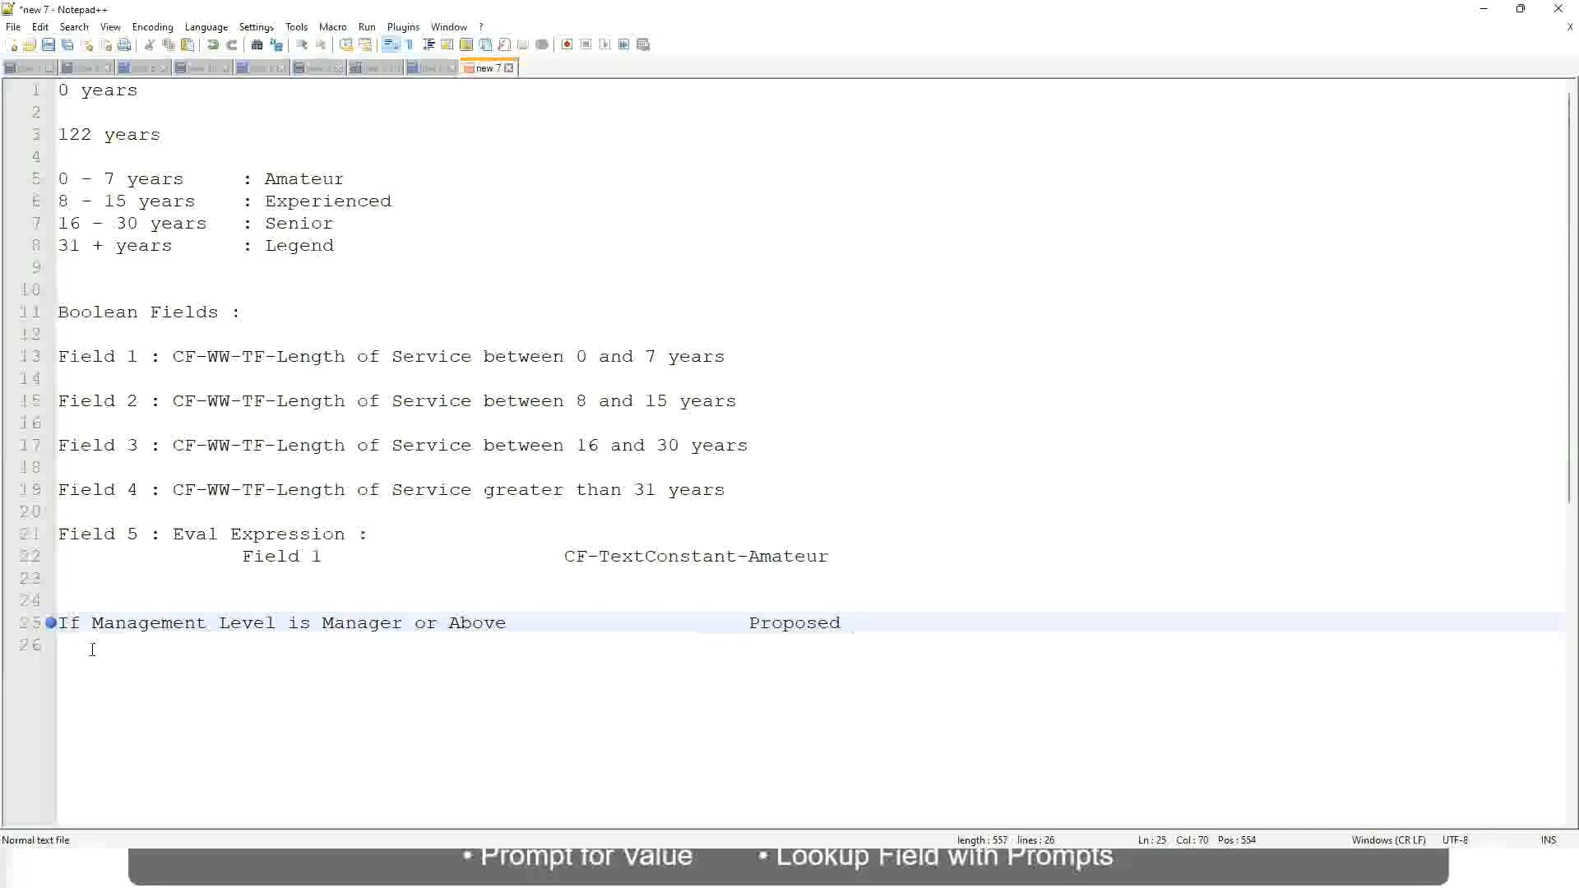
{"action": "type", "text": "Allowance "}
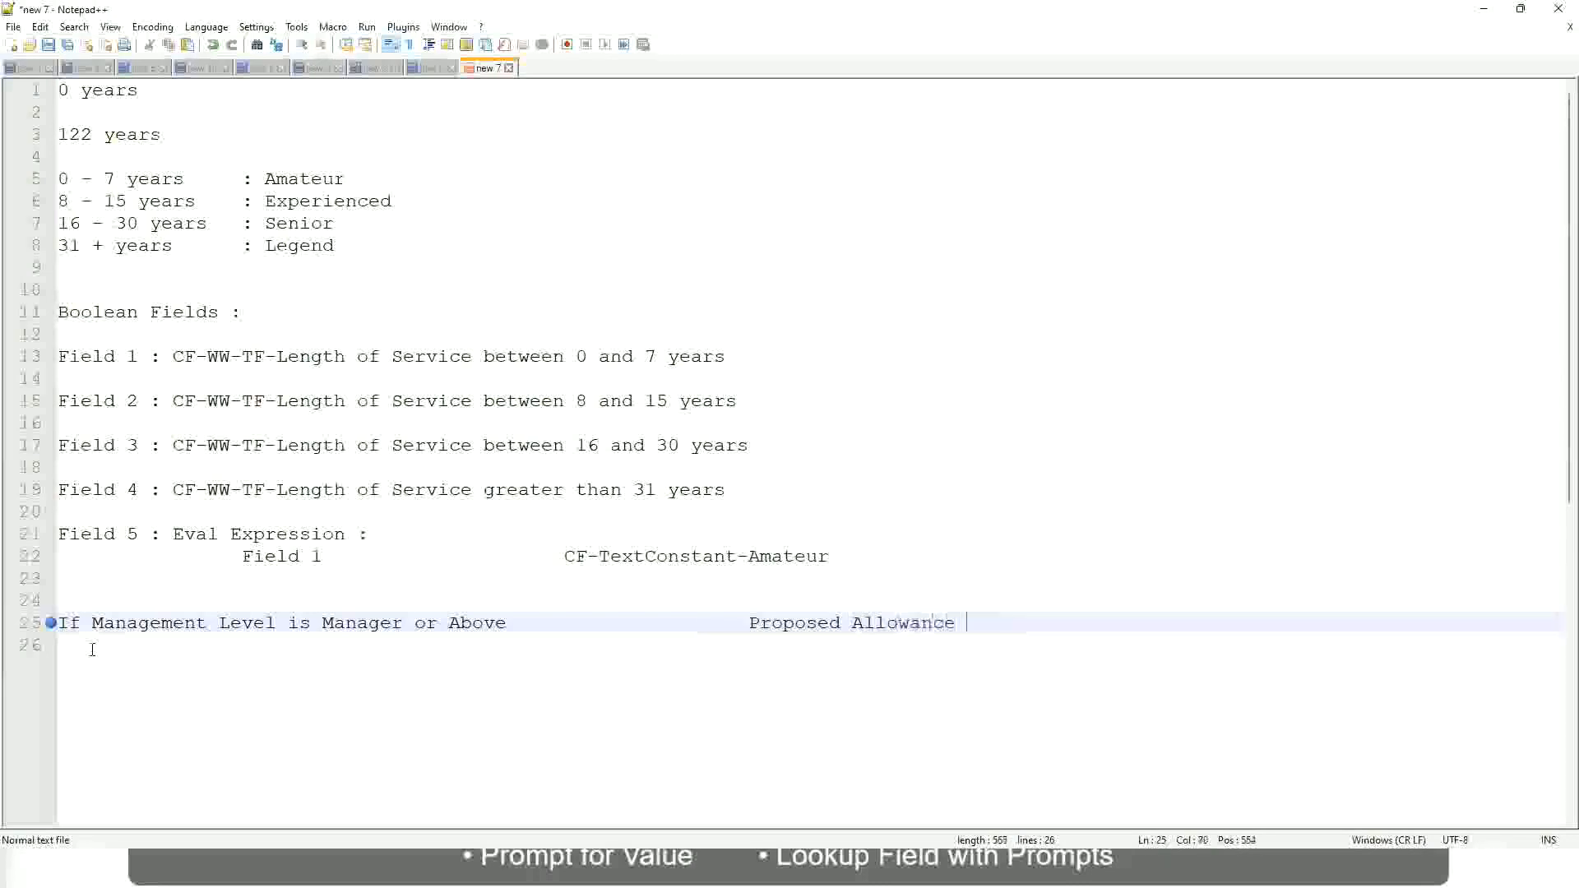
{"action": "type", "text": "Plan "}
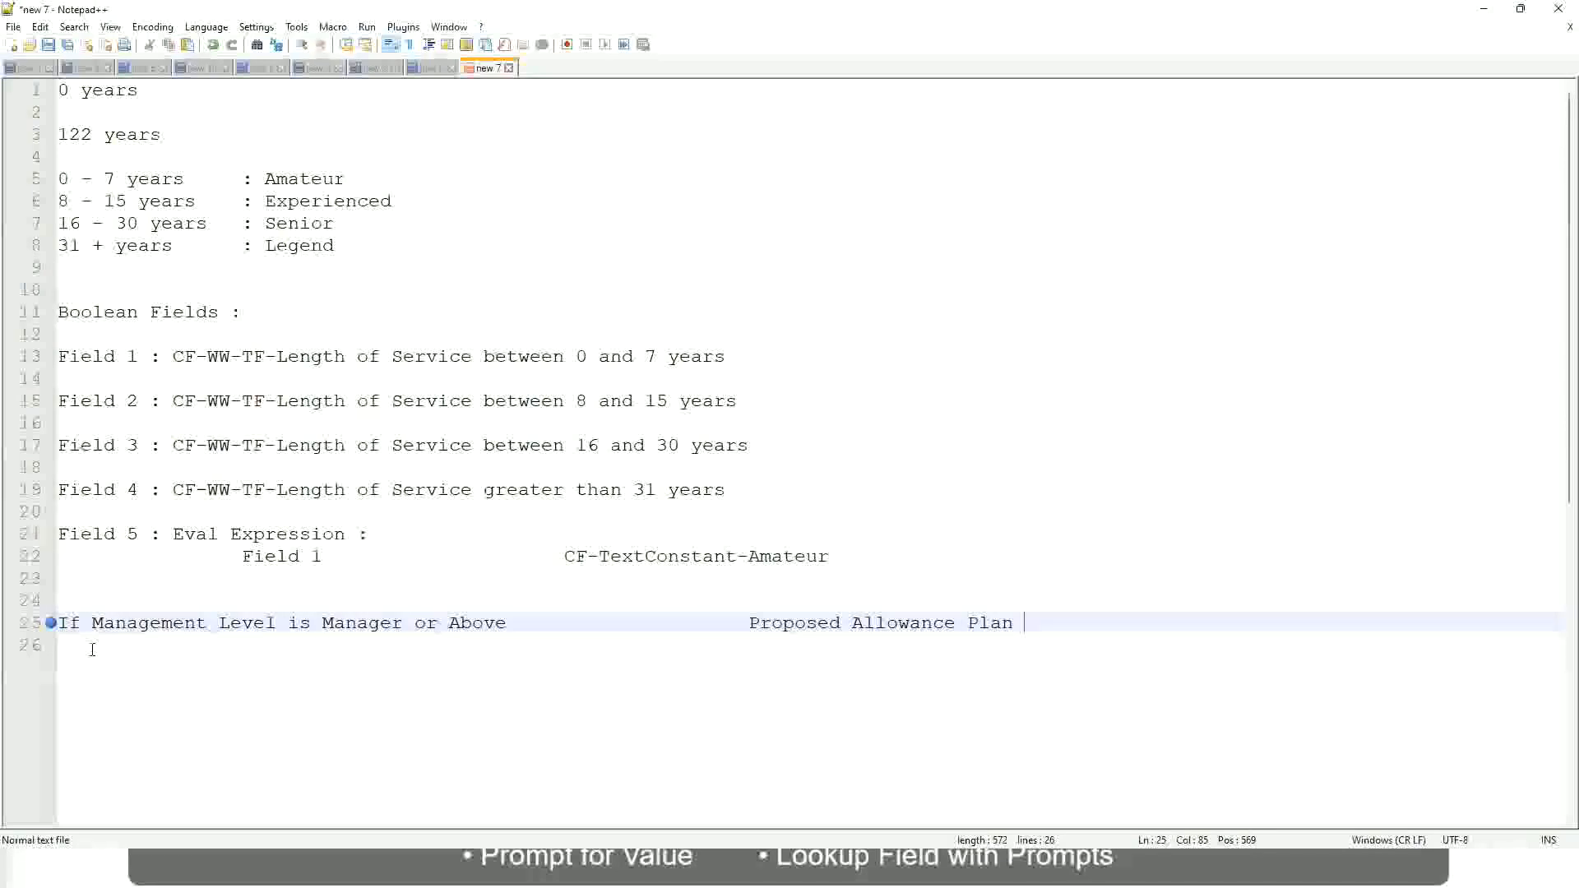
{"action": "type", "text": ": Car Allowance"}
Begin a second rule on a new line with "If Management Level is"
{"action": "key", "text": "Return"}
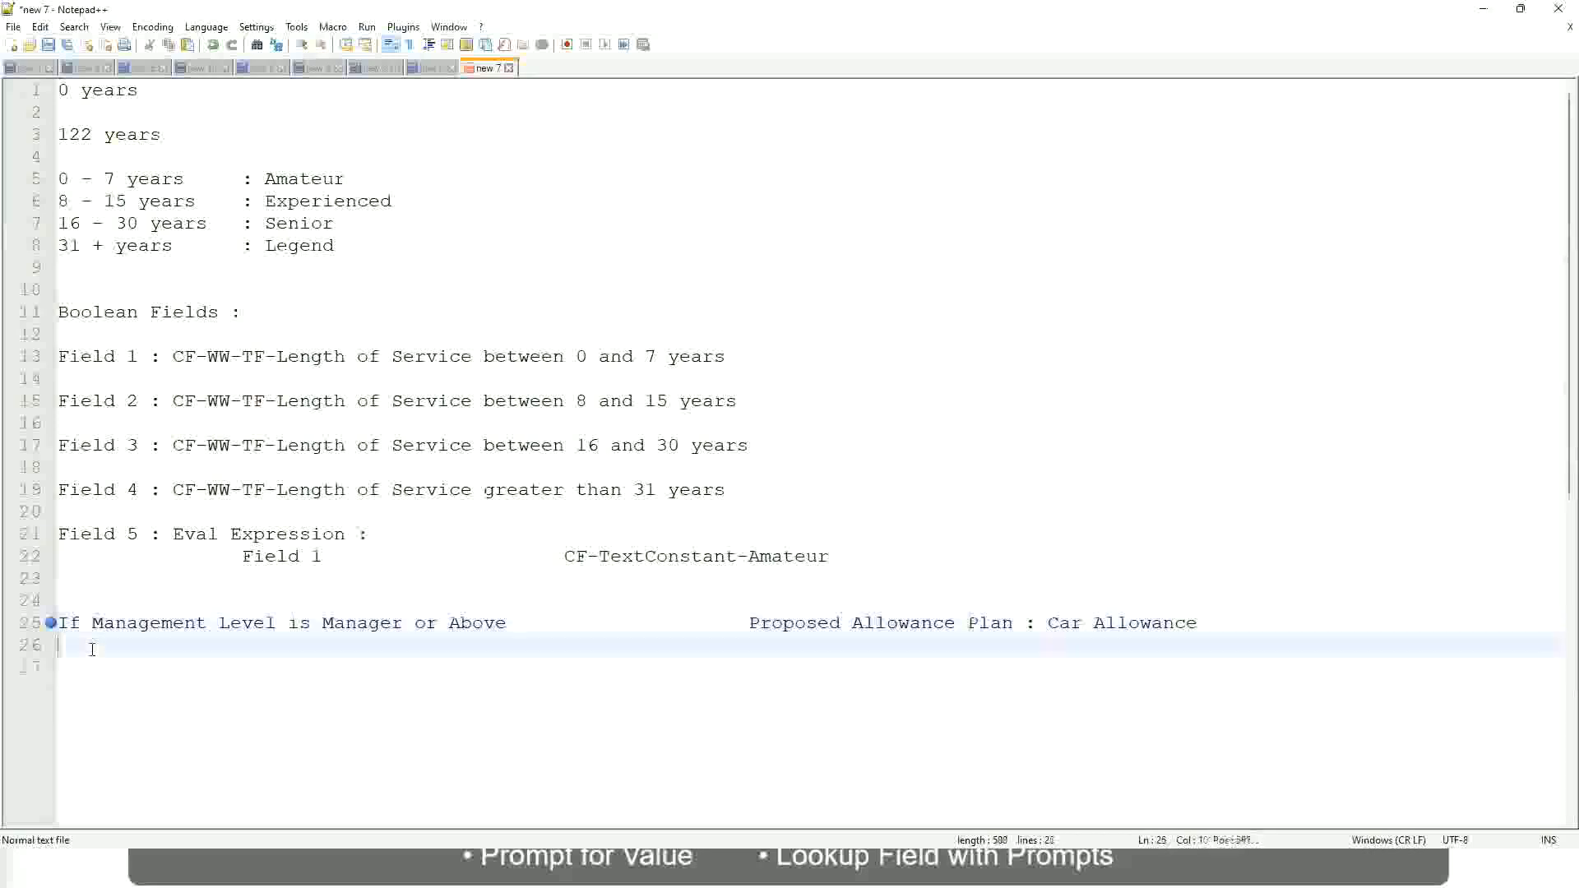
{"action": "type", "text": "If Management Level is"}
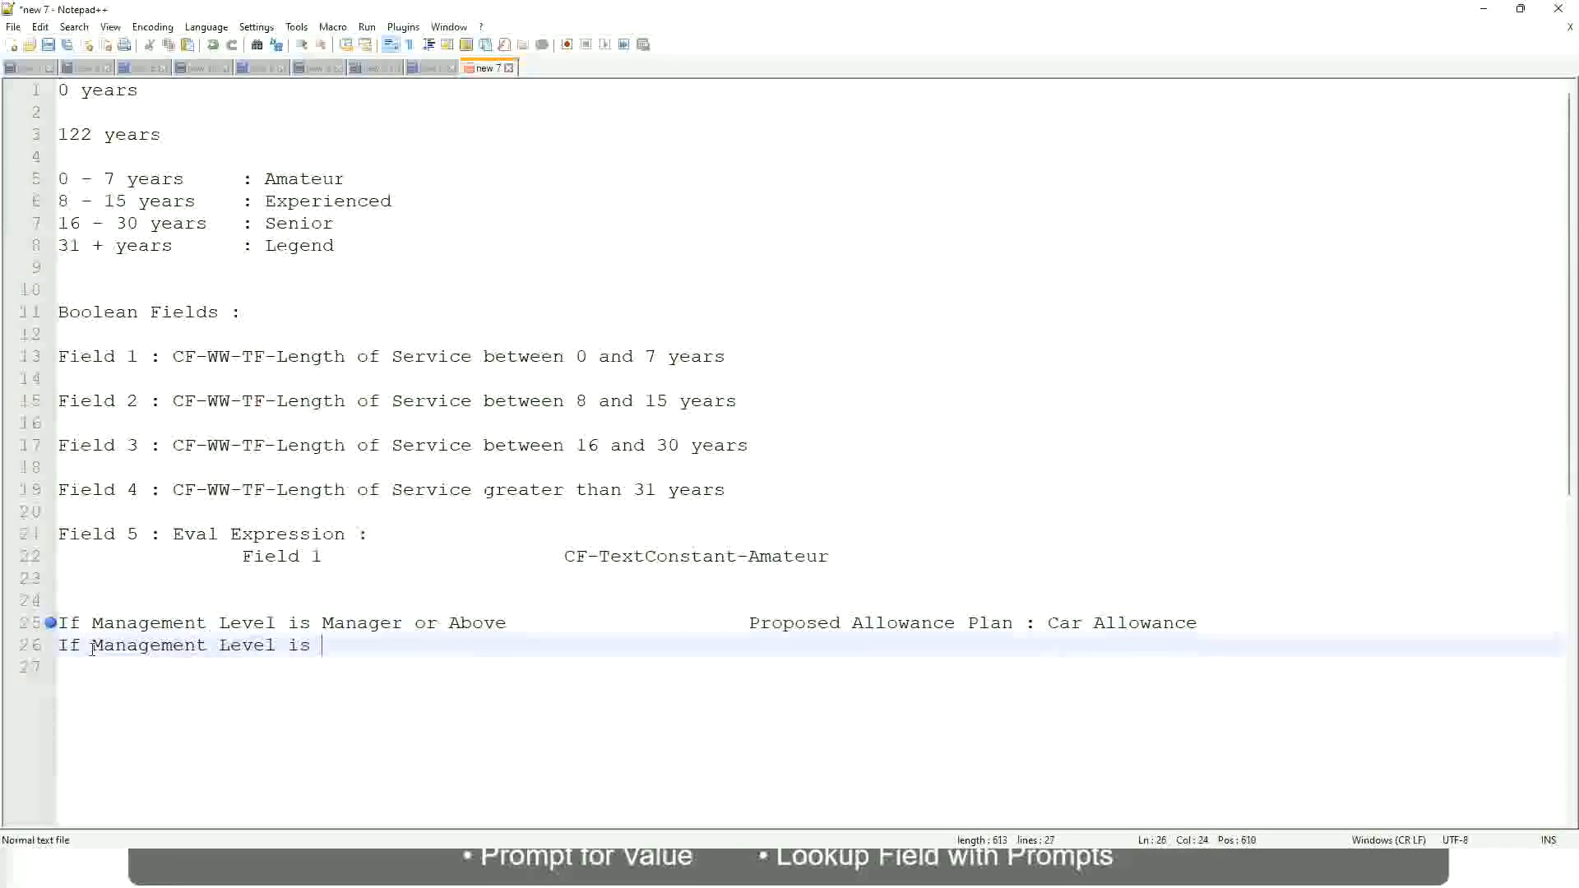
Remove "or Above" from the Manager rule's condition on line 25
{"action": "key", "text": "Up"}
{"action": "key", "text": "Right"}
{"action": "key", "text": "Right"}
{"action": "key", "text": "Right"}
{"action": "key", "text": "Right"}
{"action": "key", "text": "Right"}
{"action": "key", "text": "Right"}
{"action": "key", "text": "Right"}
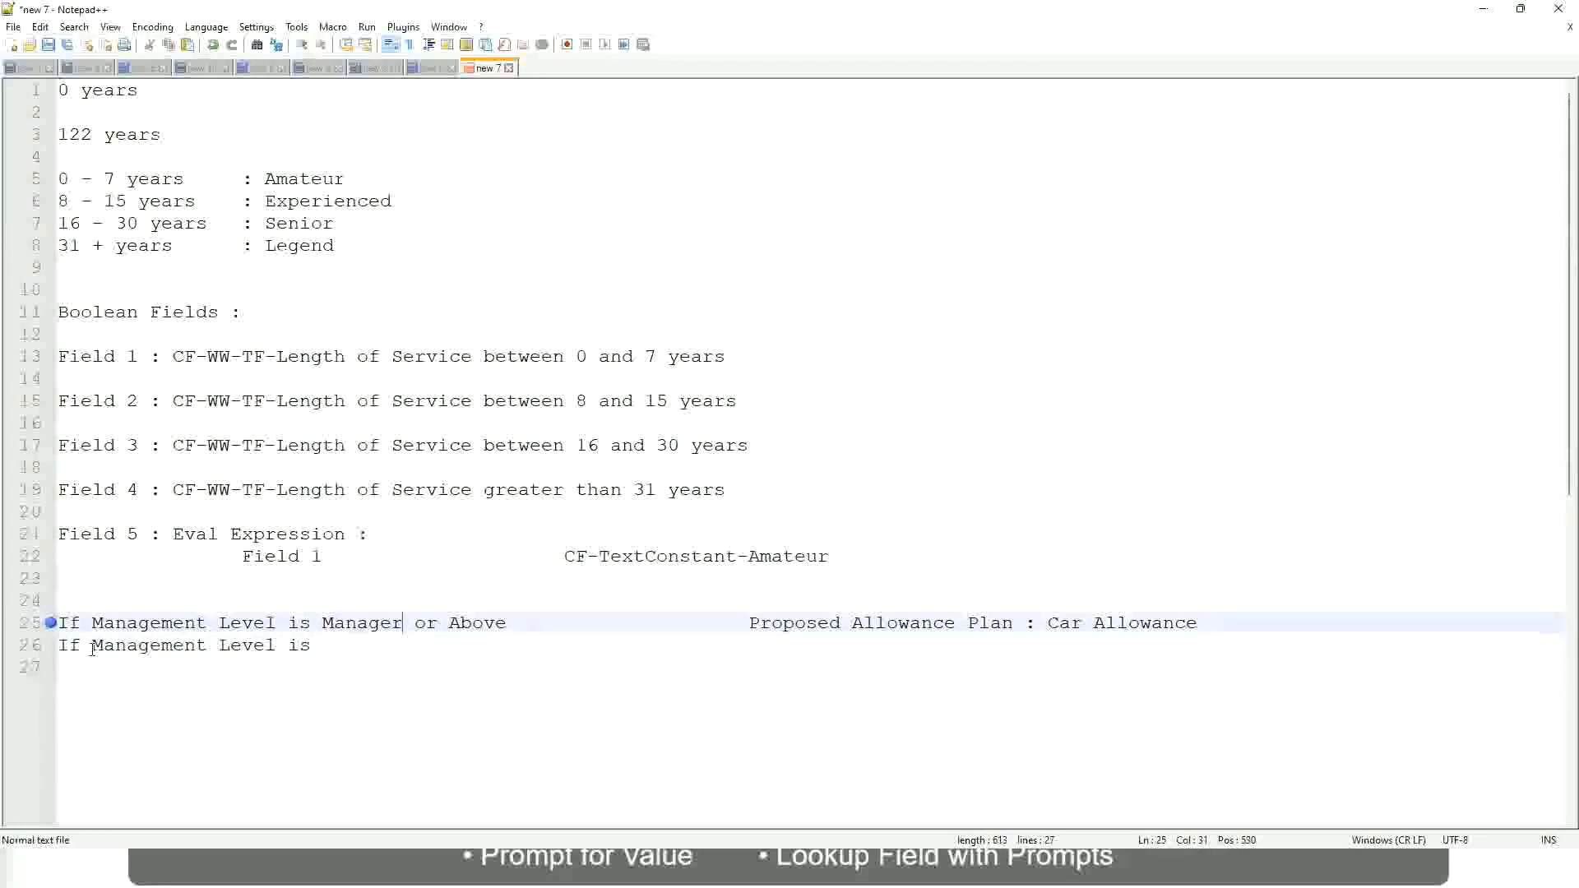
{"action": "key", "text": "shift+Right"}
{"action": "key", "text": "shift+Right"}
{"action": "key", "text": "shift+Right"}
{"action": "key", "text": "shift+Right"}
{"action": "key", "text": "shift+Right"}
{"action": "key", "text": "shift+Right"}
{"action": "key", "text": "shift+Right"}
{"action": "key", "text": "shift+Right"}
{"action": "key", "text": "shift+Right"}
{"action": "key", "text": "Delete"}
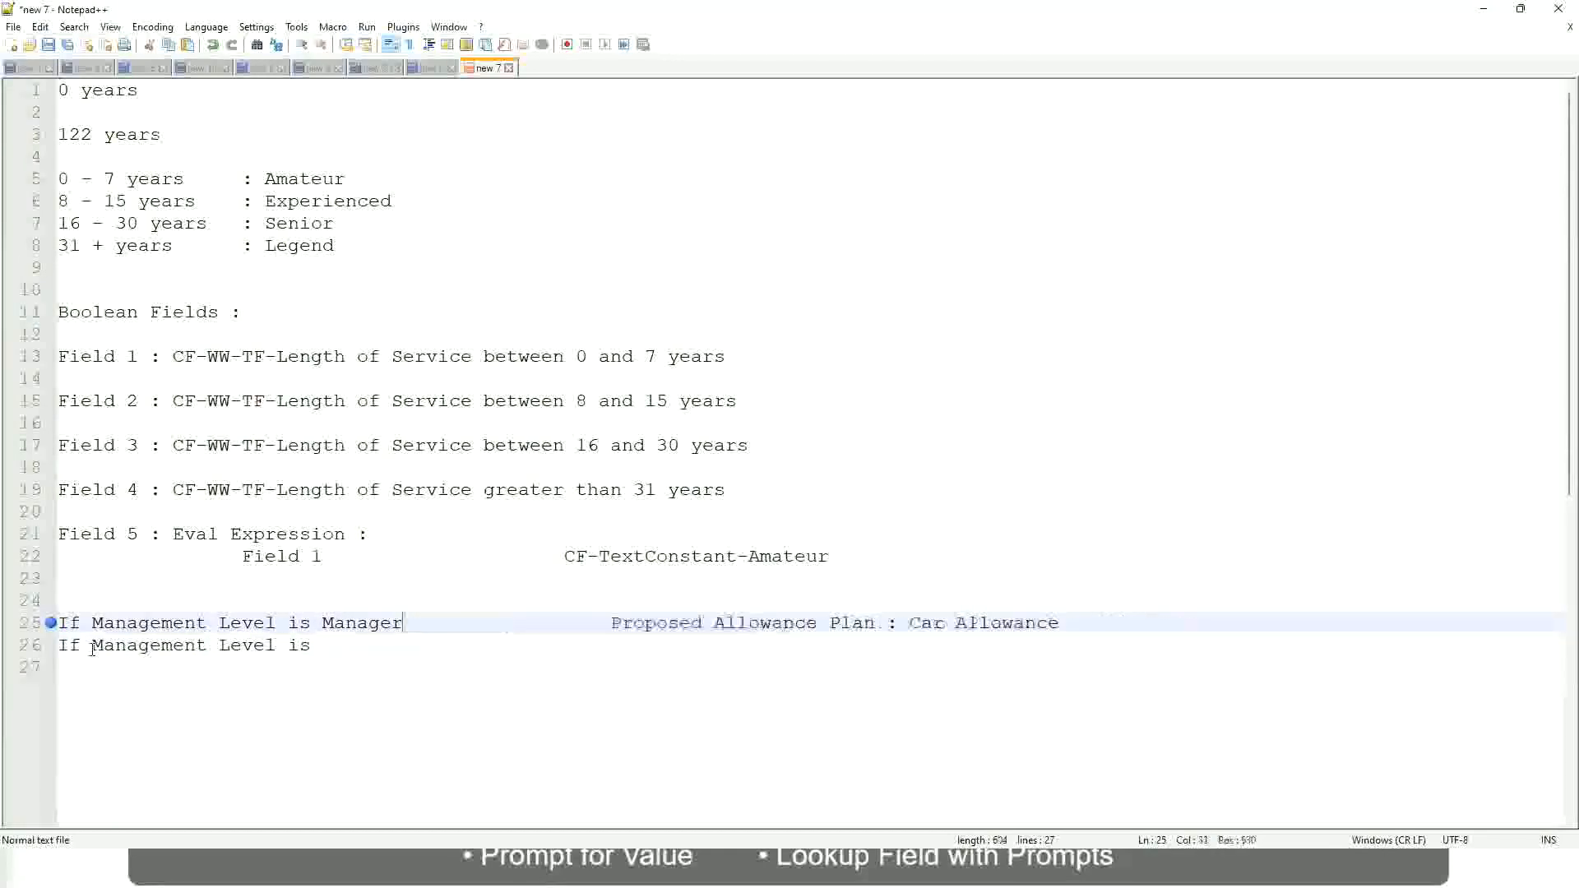
Complete the second rule's condition with "Director" and add the outcome "Executive Allowance", aligned with the outcome above
{"action": "key", "text": "Down"}
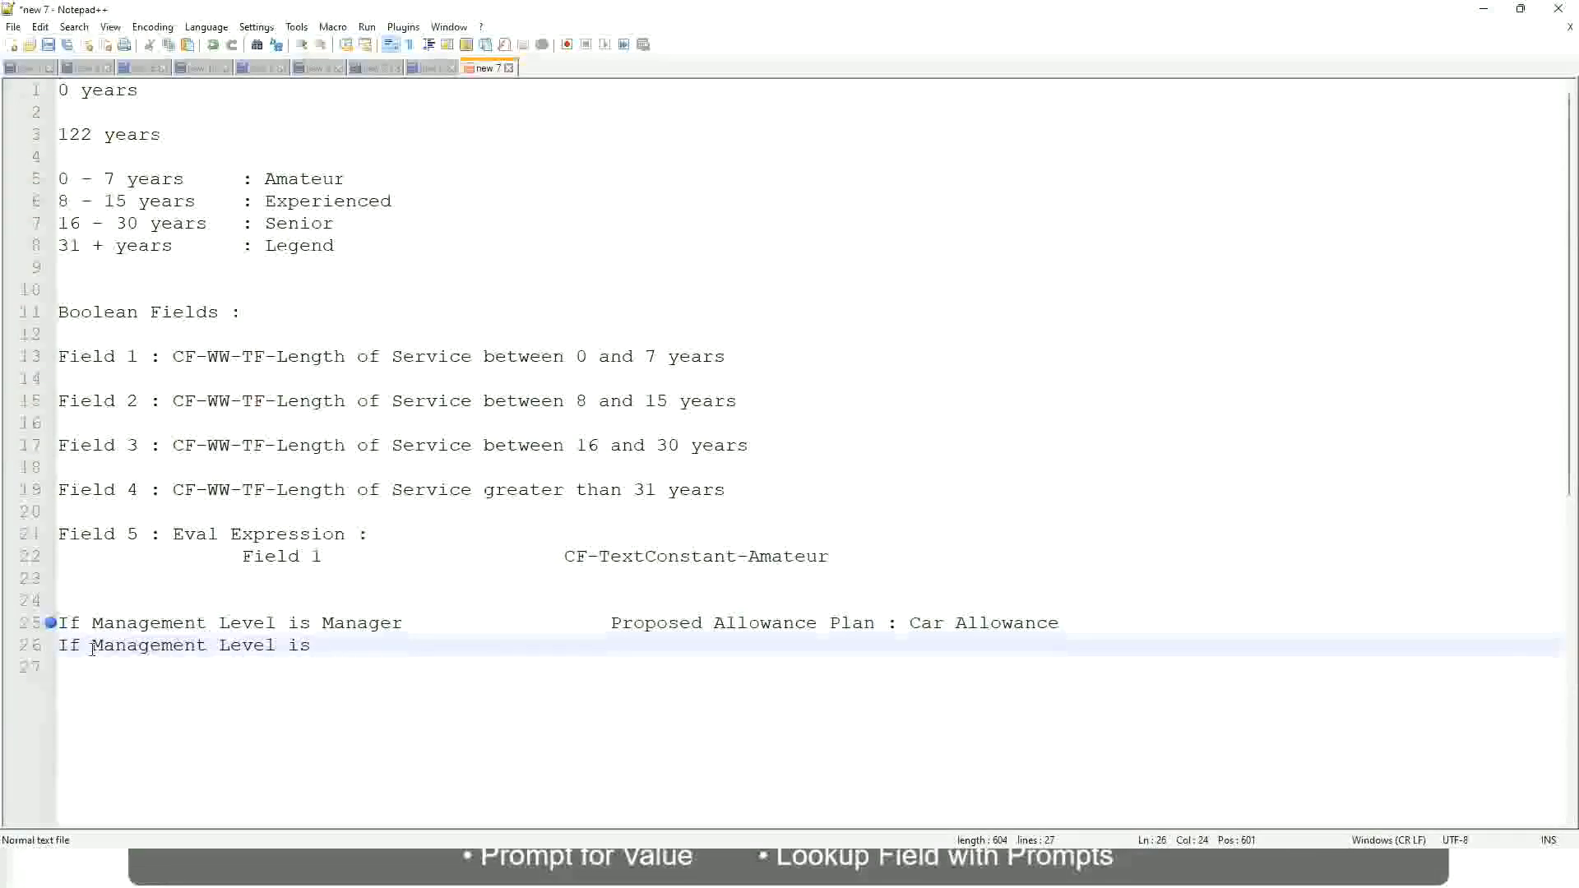
{"action": "type", "text": "Director"}
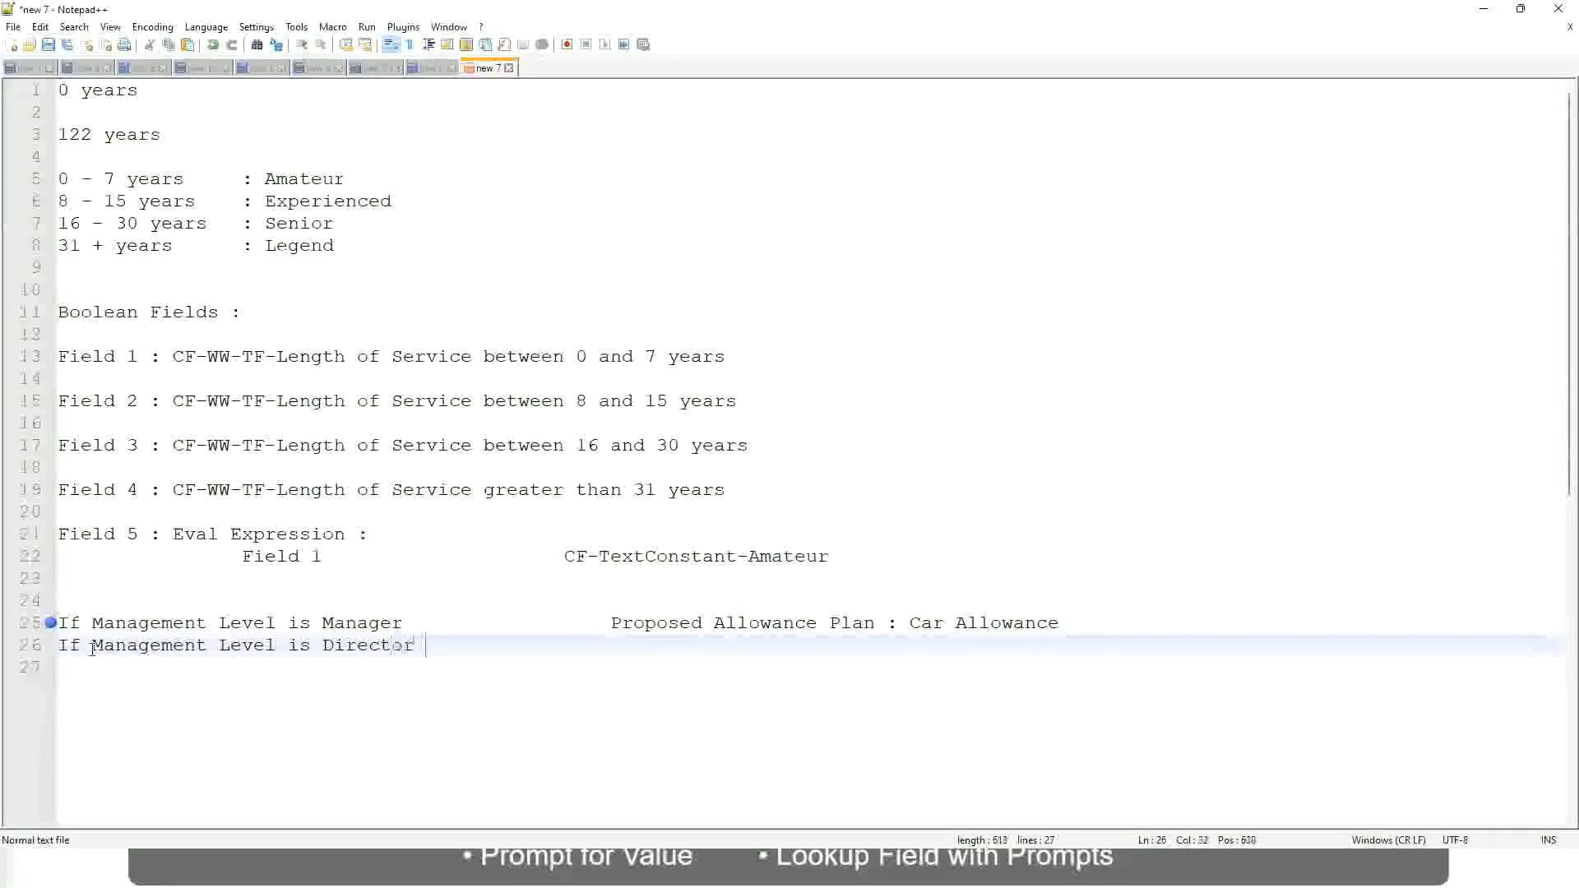
{"action": "key", "text": "Tab"}
{"action": "key", "text": "Tab"}
{"action": "type", "text": "Executive Allowance"}
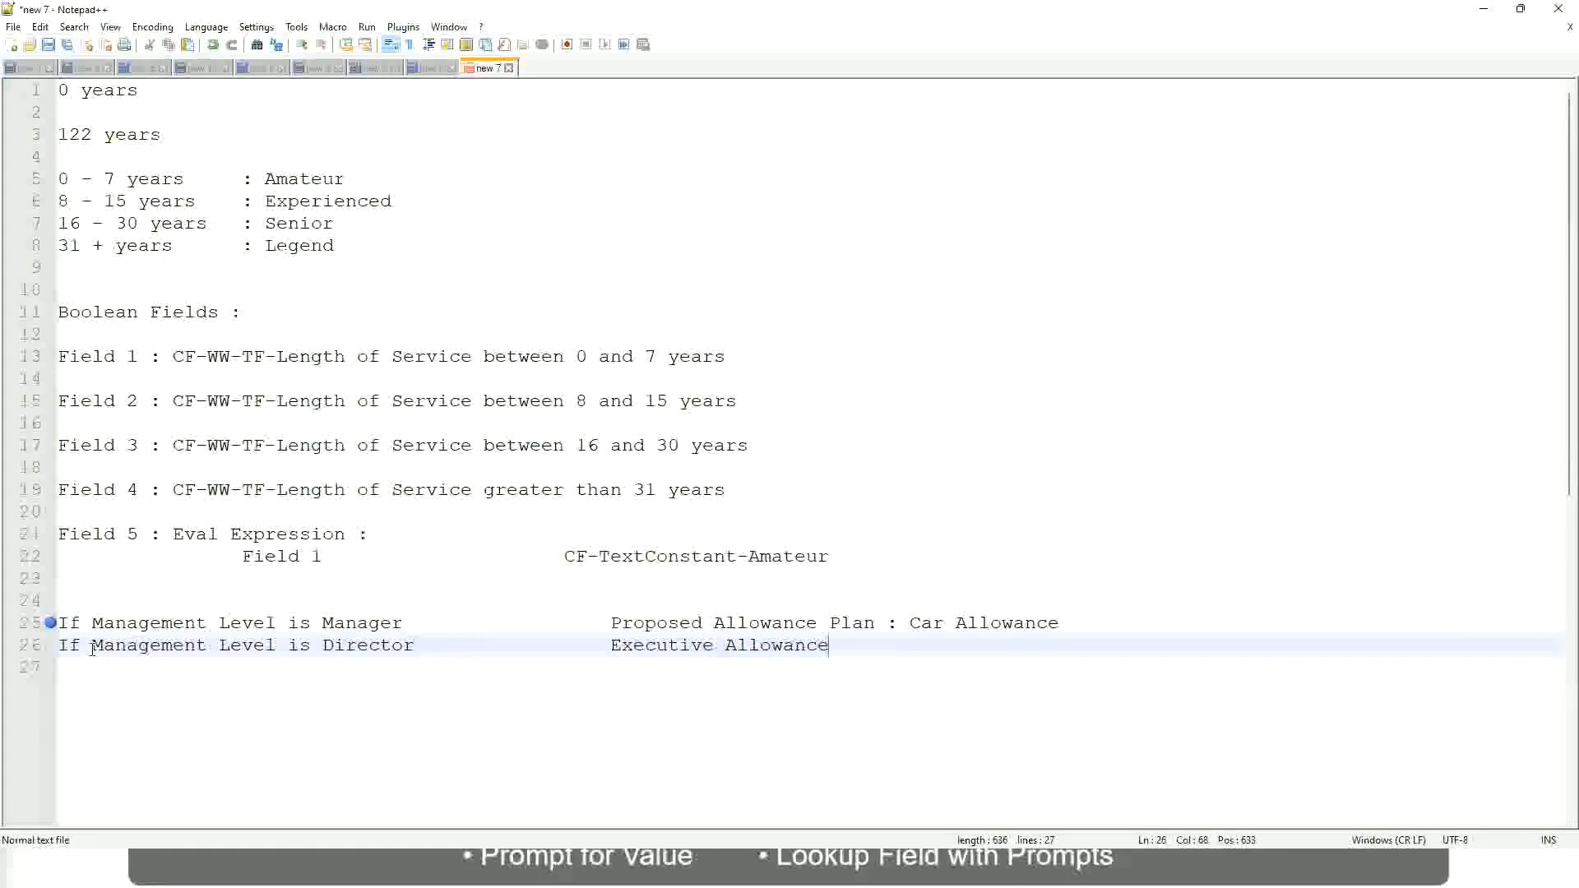
Begin a third rule on a new line with "If Management Level is"
{"action": "key", "text": "Return"}
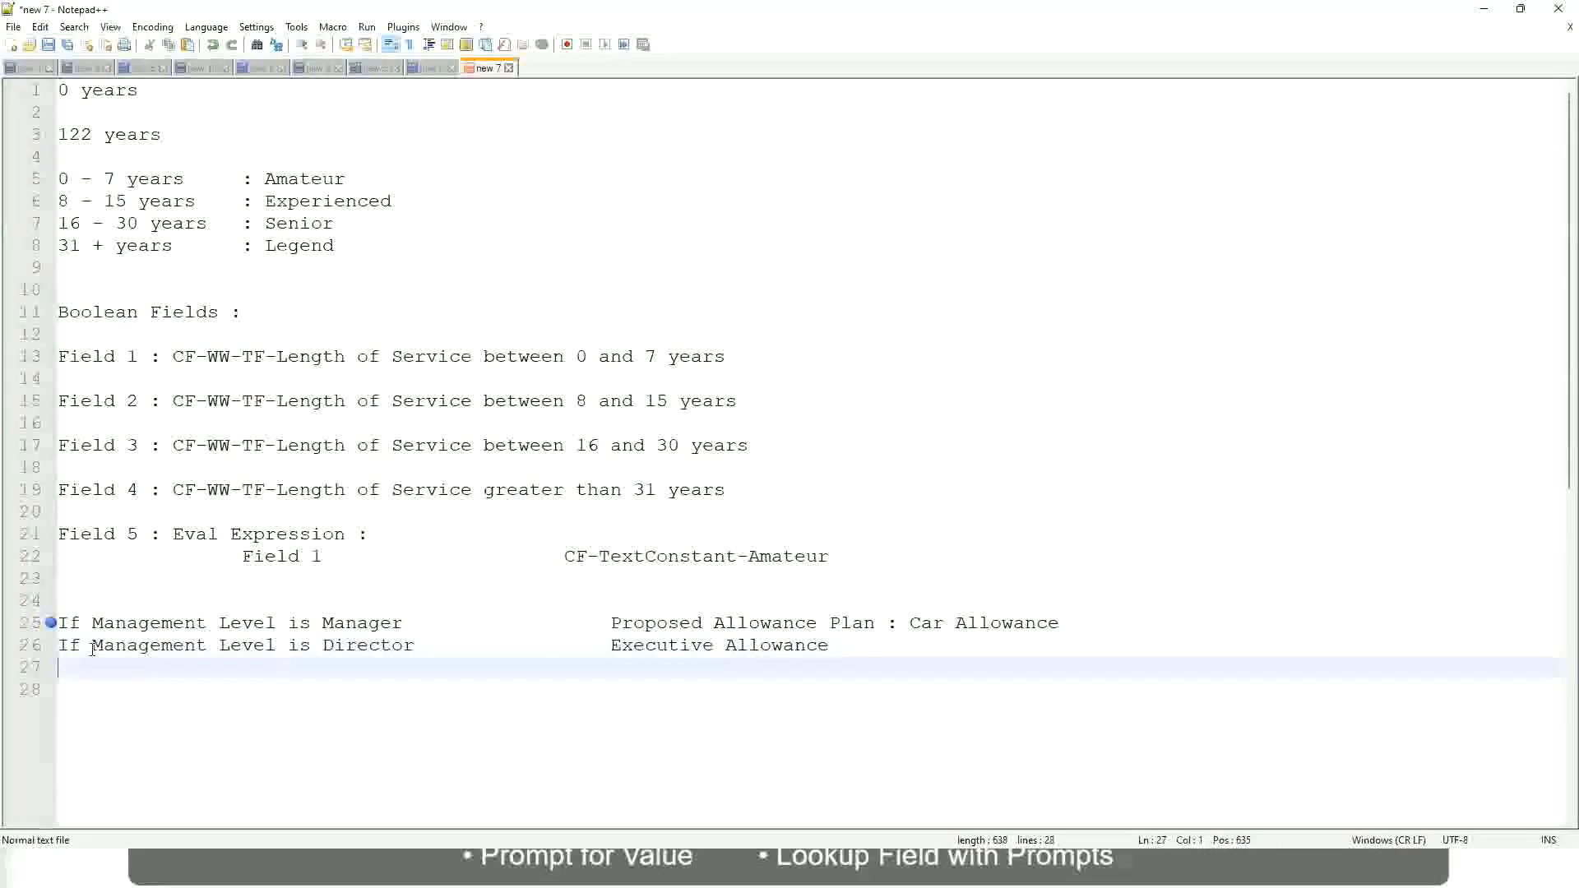
{"action": "type", "text": "If Management"}
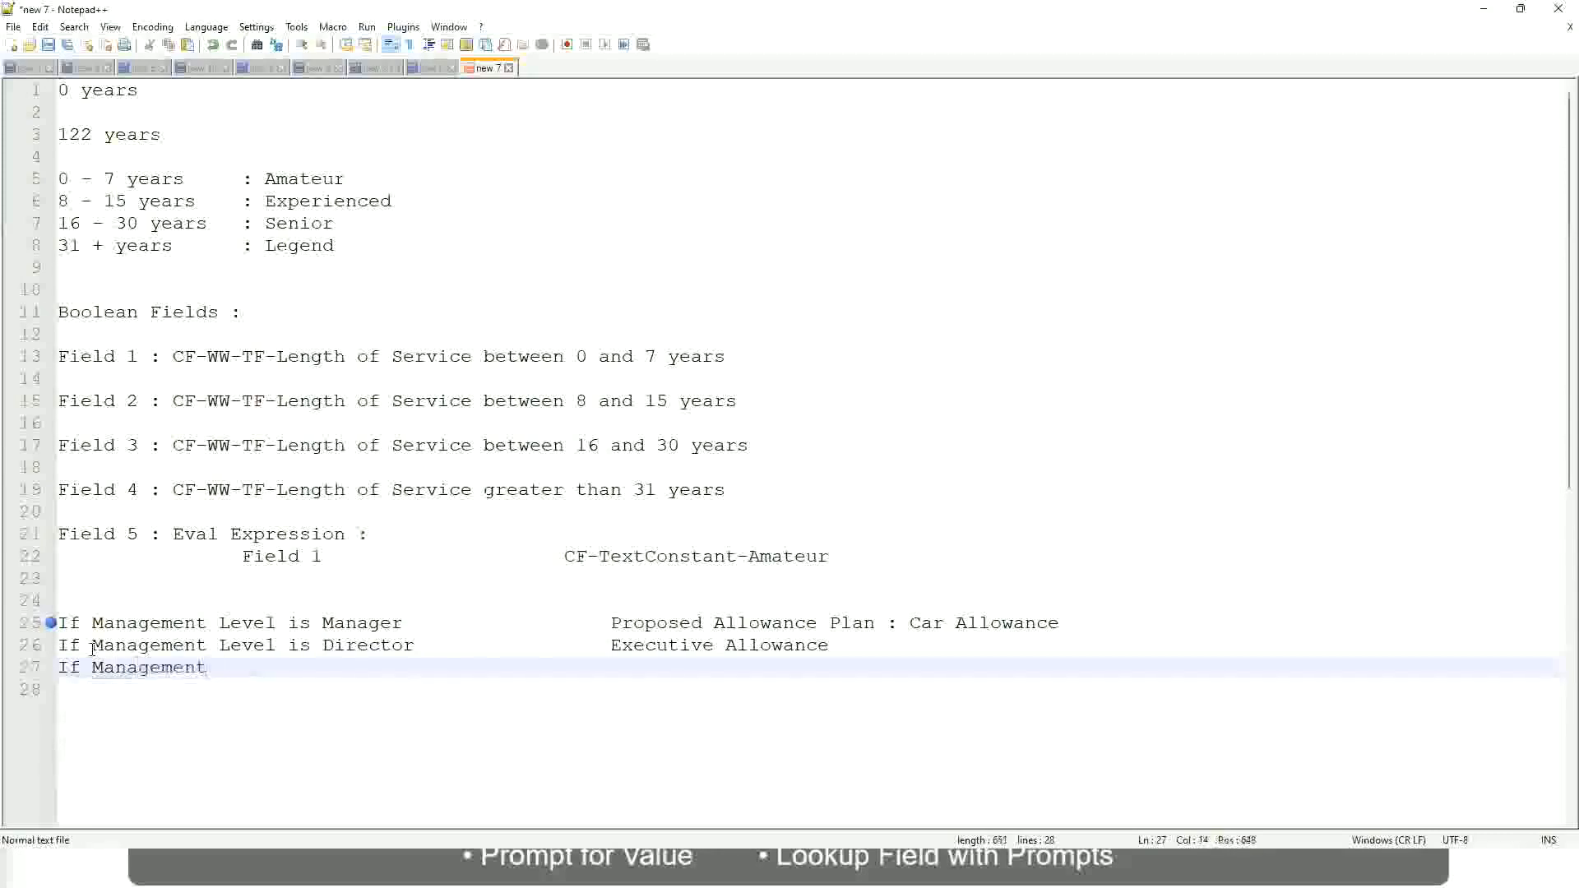
{"action": "type", "text": " le"}
{"action": "key", "text": "BackSpace"}
{"action": "key", "text": "BackSpace"}
{"action": "type", "text": "le"}
{"action": "key", "text": "BackSpace"}
{"action": "key", "text": "BackSpace"}
{"action": "type", "text": "Le"}
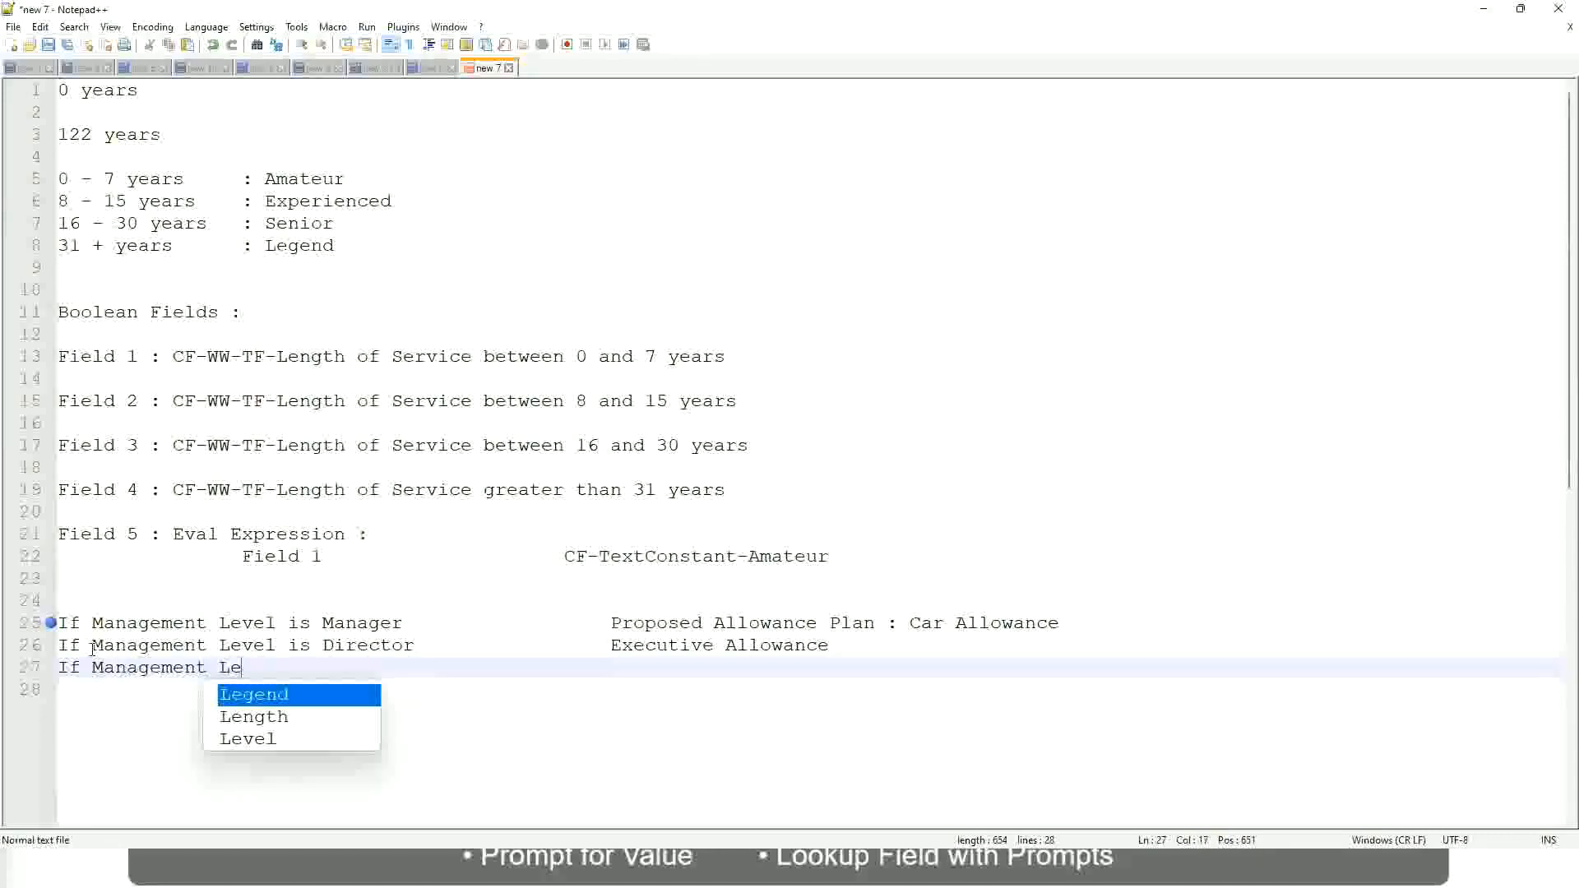
{"action": "key", "text": "Down"}
{"action": "key", "text": "Down"}
{"action": "key", "text": "Return"}
{"action": "type", "text": "is "}
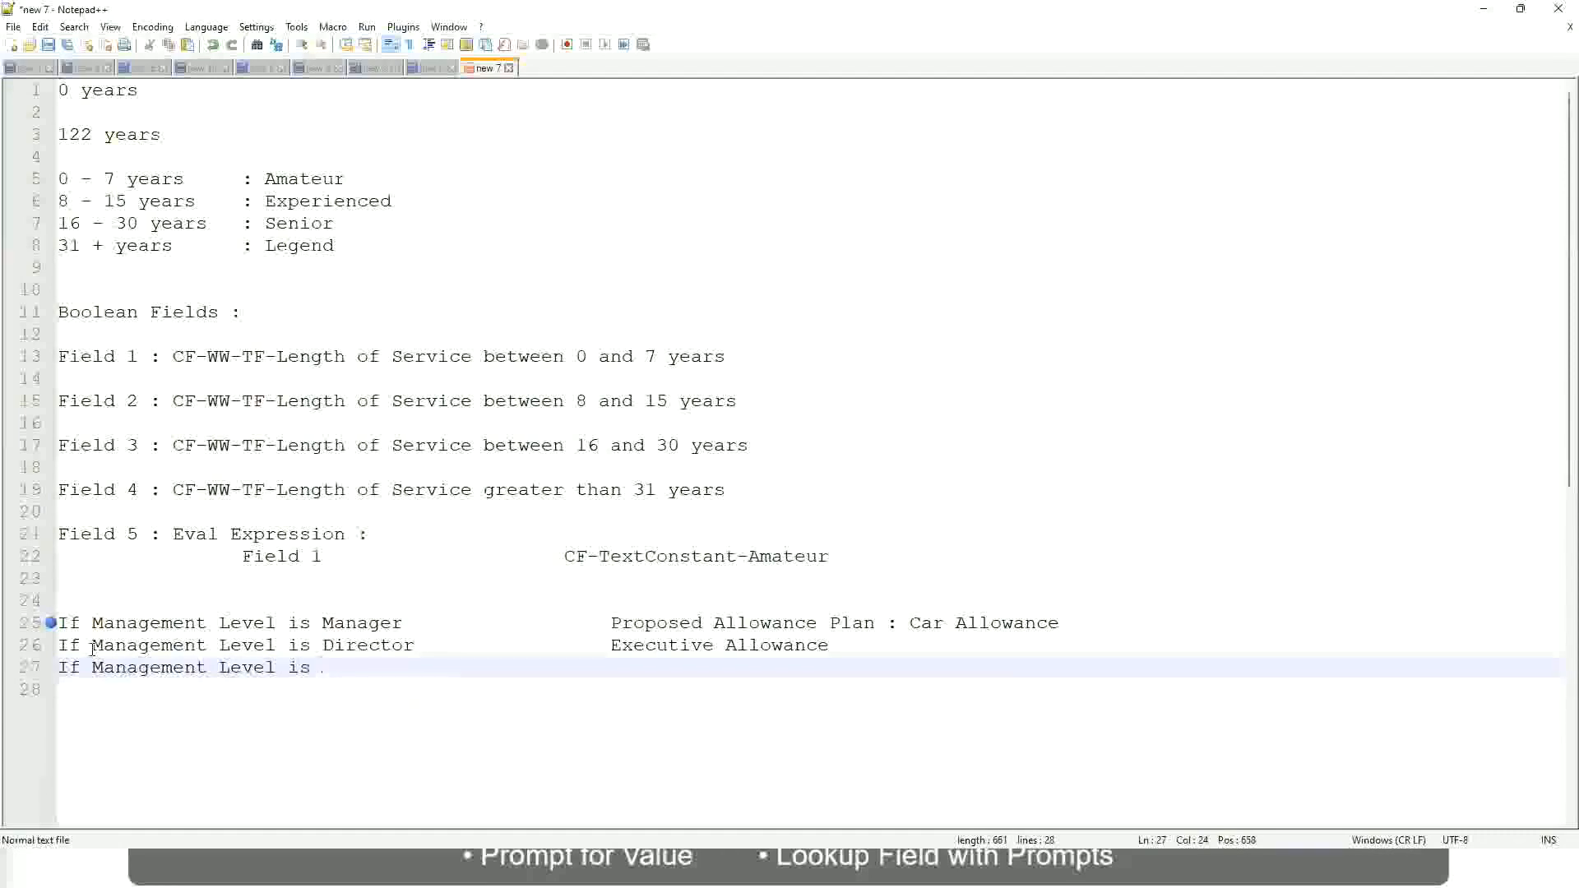
Complete the third rule's condition with "CEO" and add the aligned outcome "CEO Allowance"
{"action": "type", "text": "CEO"}
{"action": "key", "text": "Tab"}
{"action": "key", "text": "Tab"}
{"action": "key", "text": "Tab"}
{"action": "key", "text": "Tab"}
{"action": "type", "text": "CEO Allowance"}
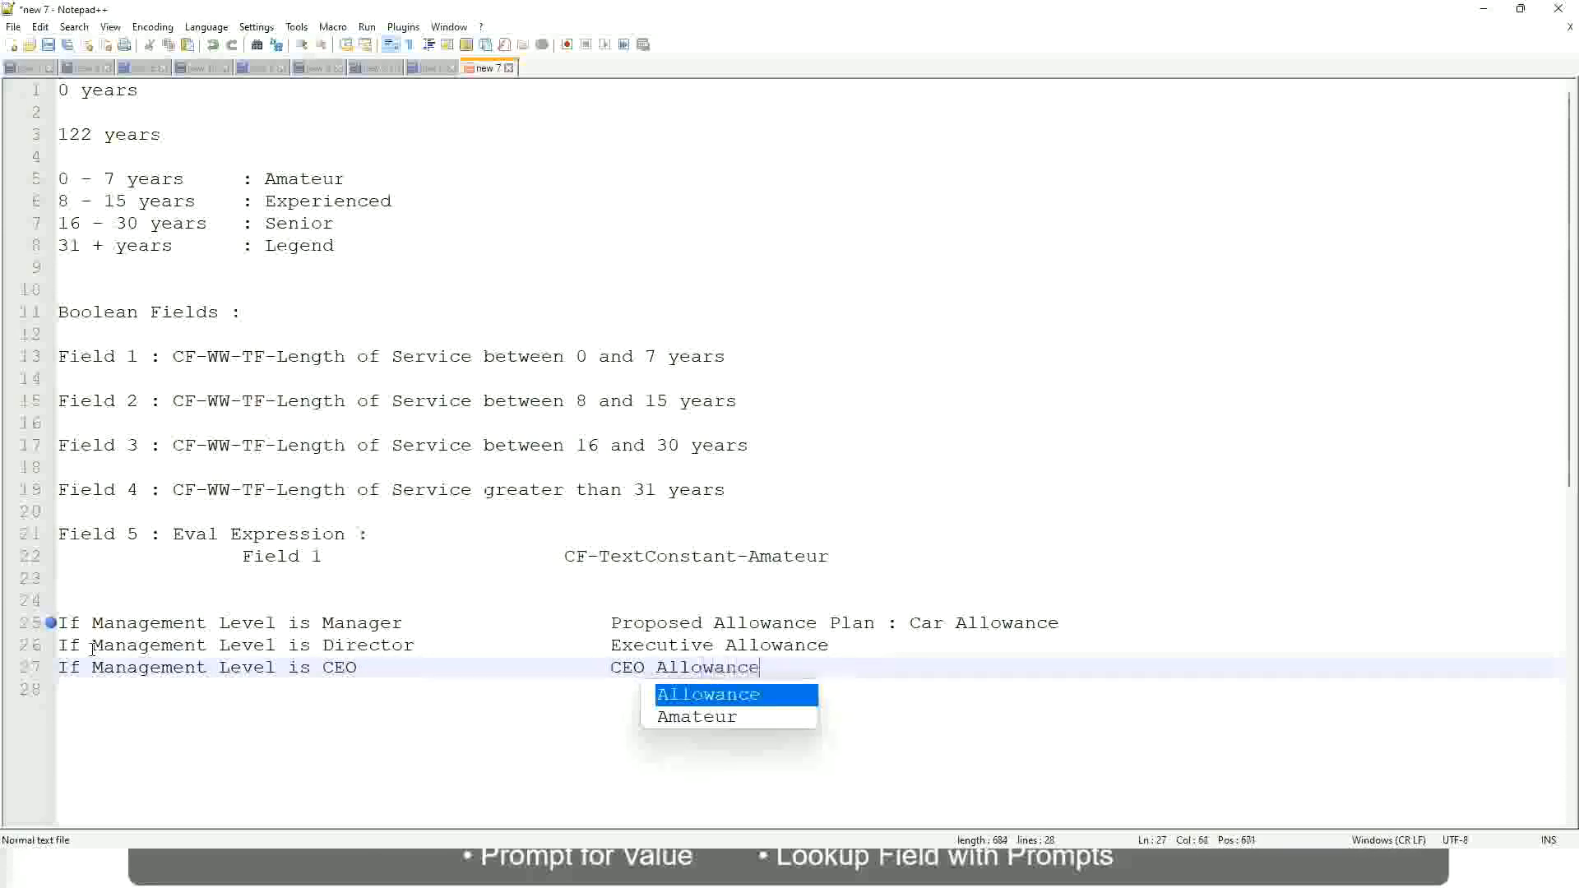
{"action": "key", "text": "Return"}
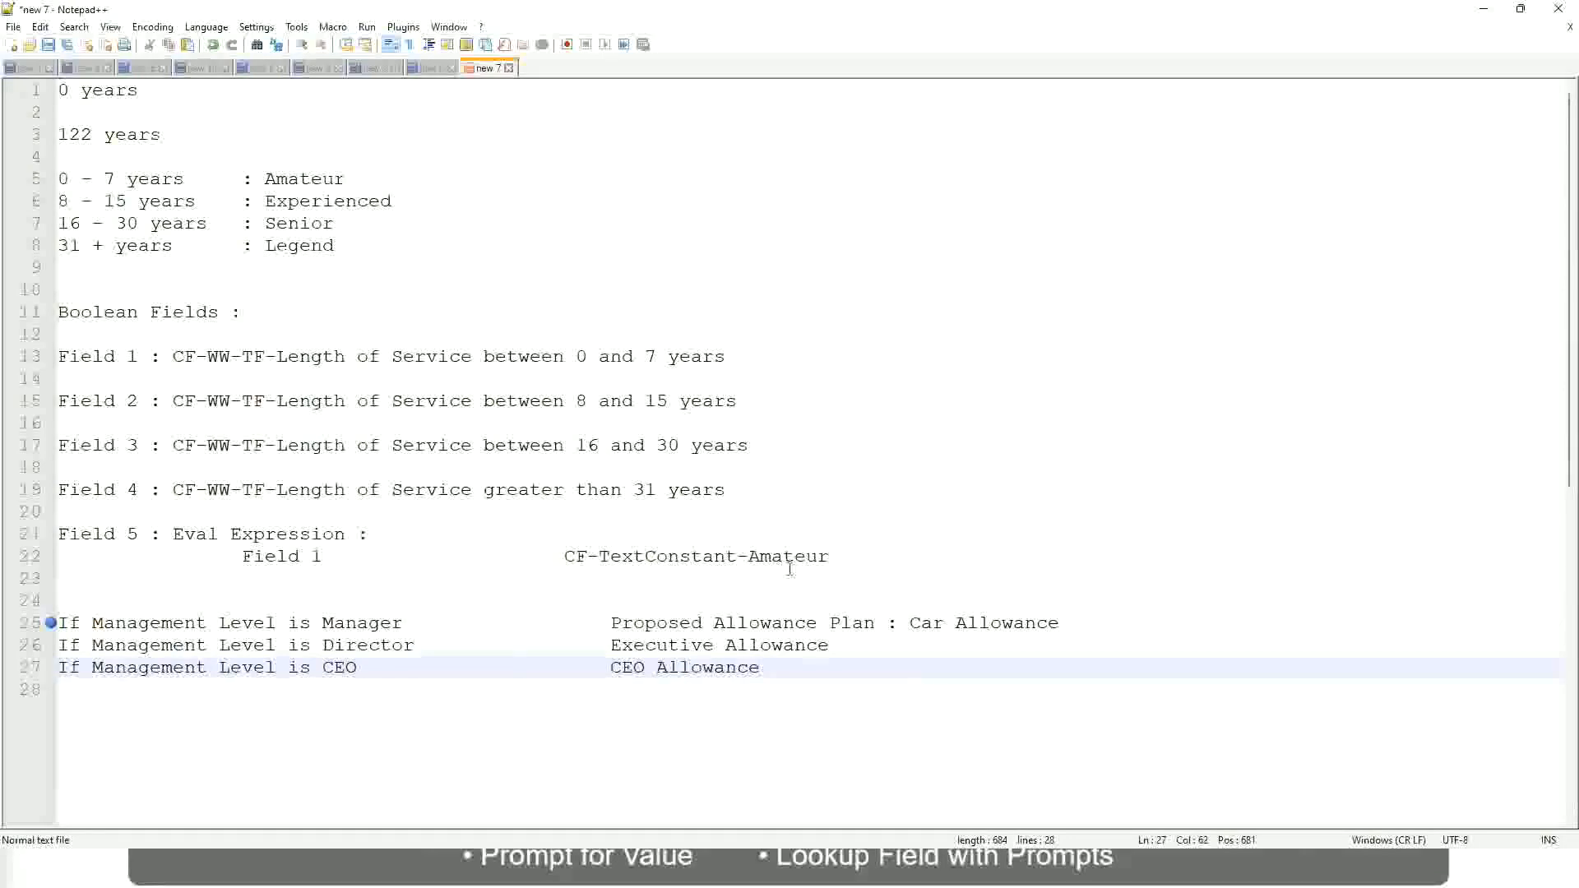
{"action": "left_click", "coordinate": [910, 622]}
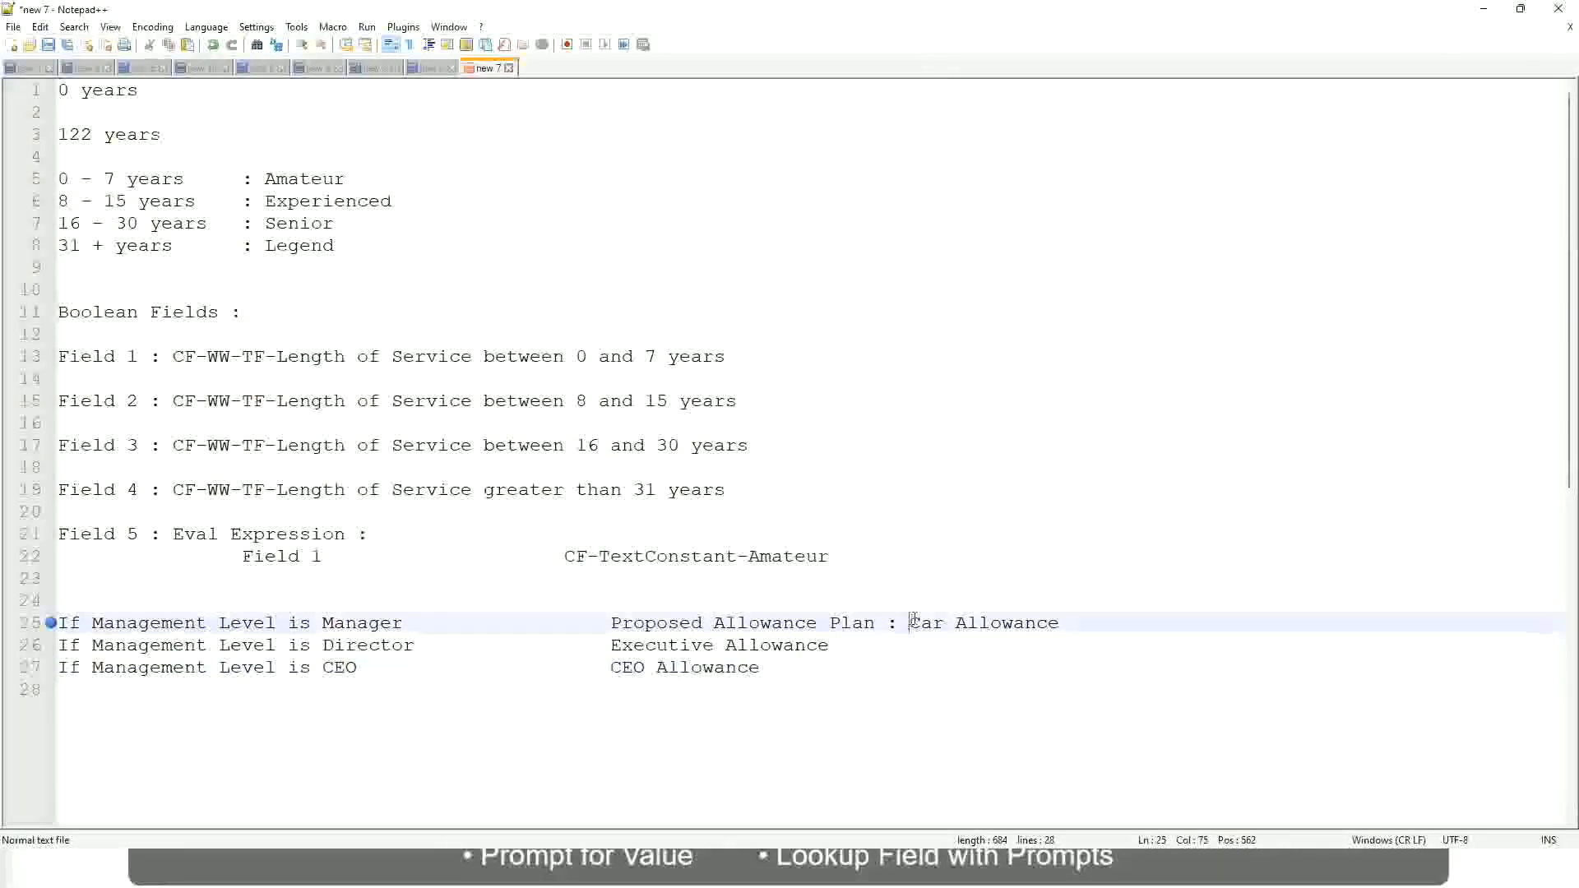
{"action": "left_click_drag", "start_coordinate": [910, 623], "coordinate": [1059, 623]}
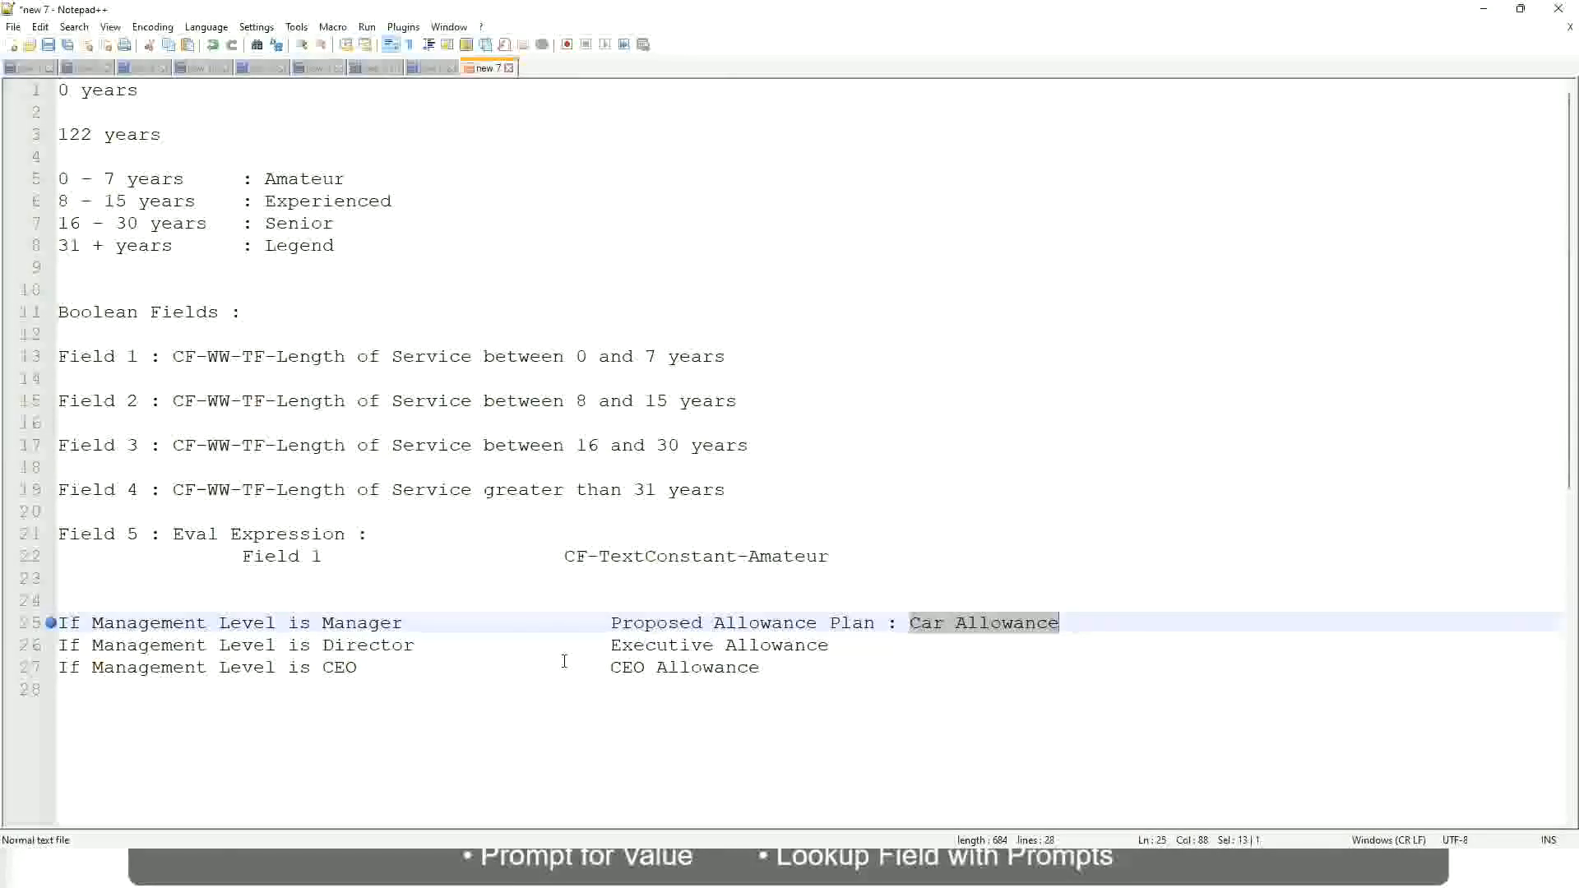
{"action": "left_click", "coordinate": [738, 623]}
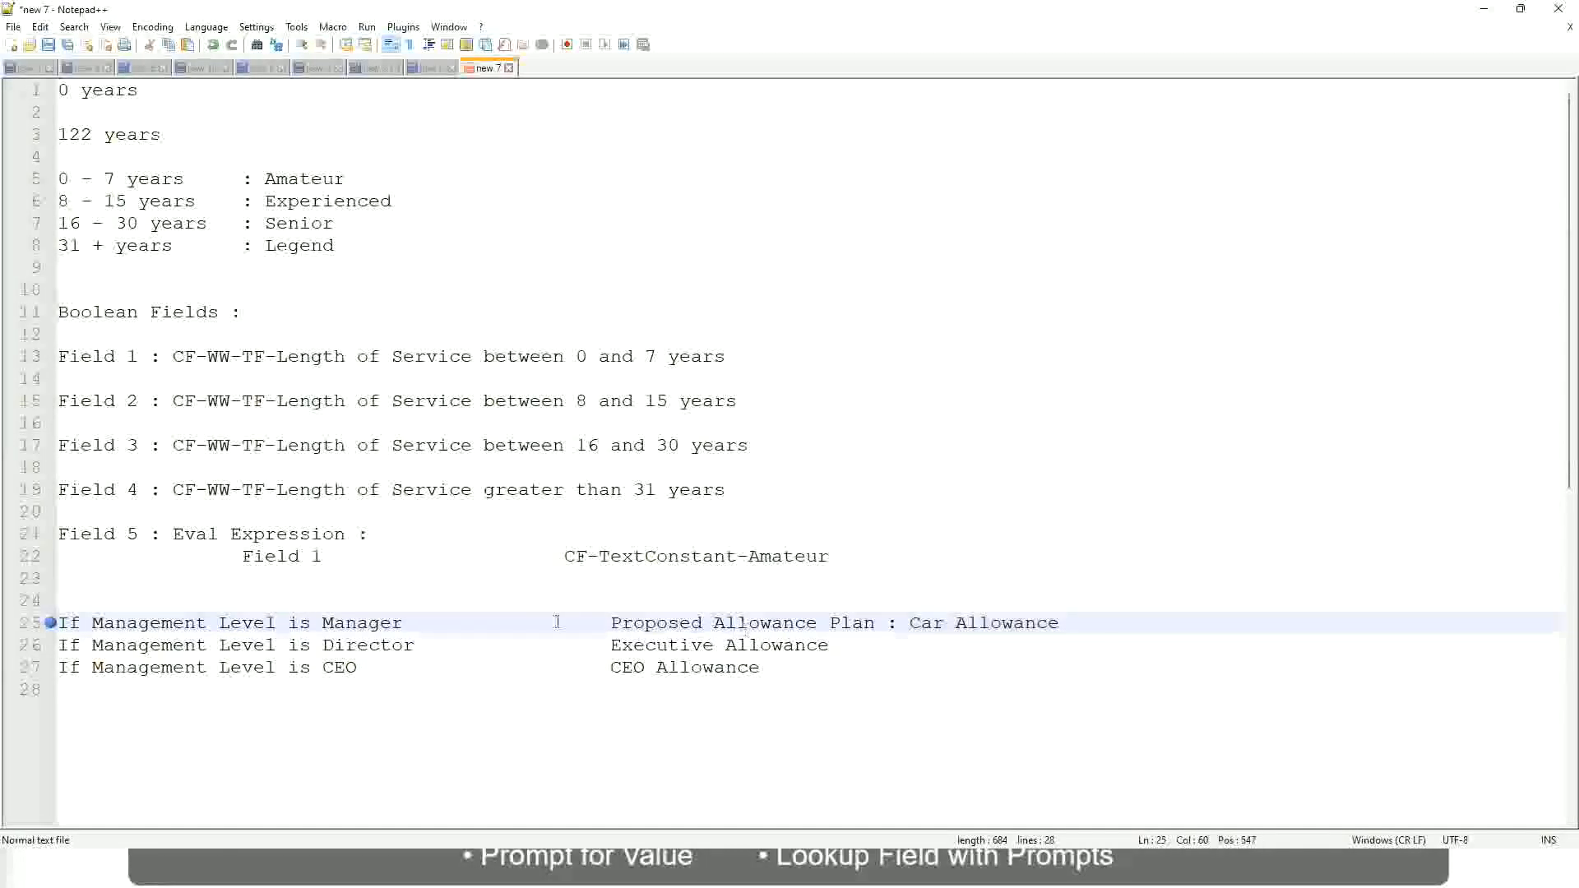
{"action": "left_click", "coordinate": [185, 622]}
{"action": "left_click", "coordinate": [322, 622]}
Replace the whole outcome of the Manager rule on line 25 with "First Line Manager"
{"action": "left_click_drag", "start_coordinate": [611, 622], "coordinate": [1084, 620]}
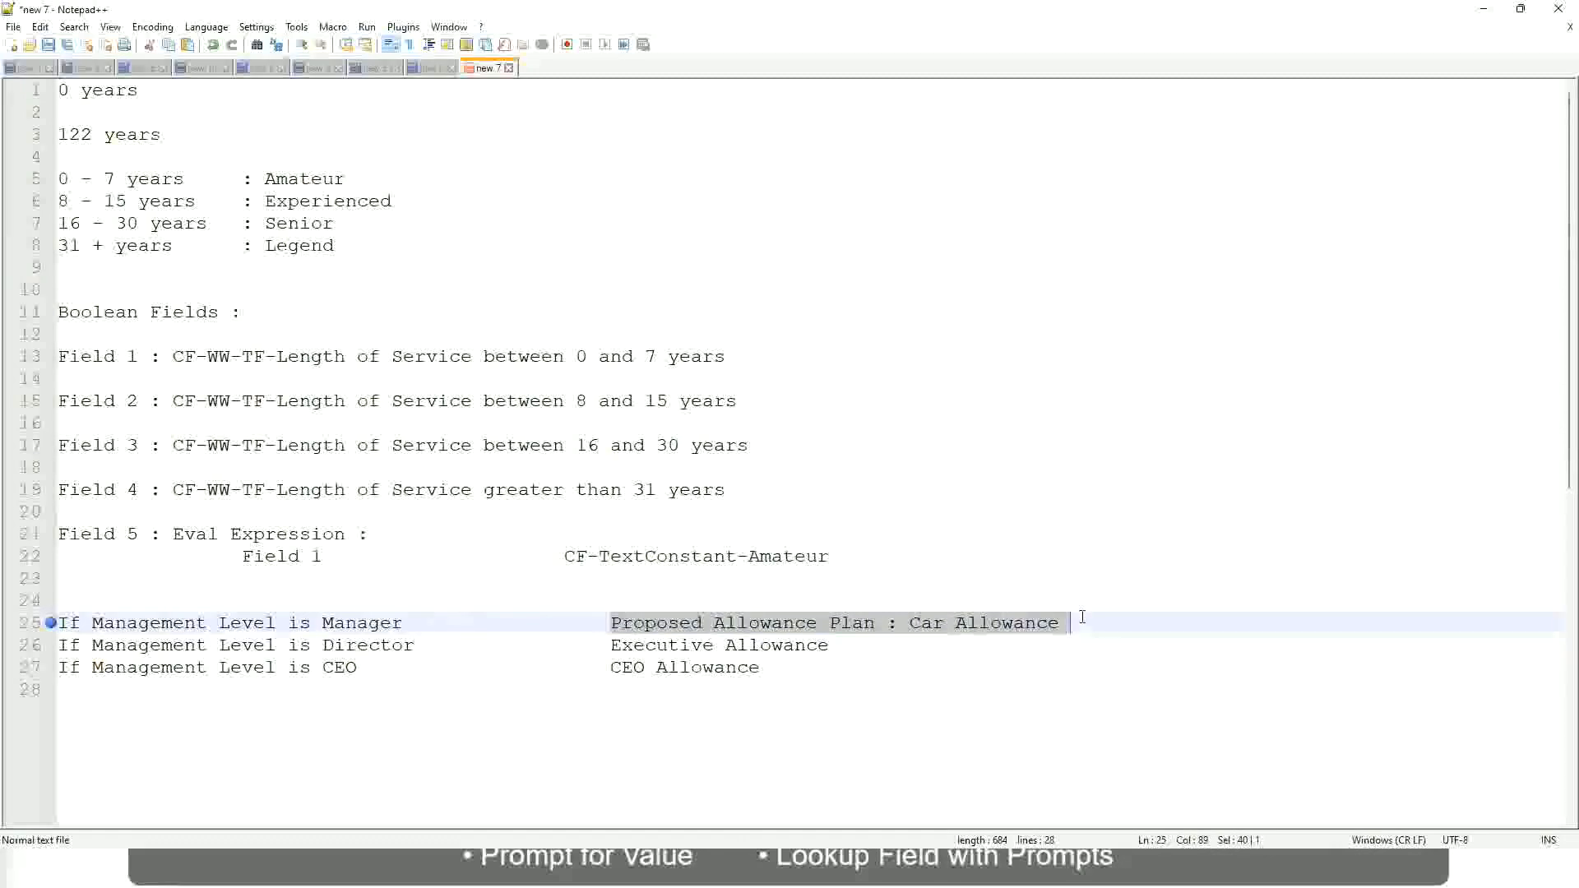
{"action": "type", "text": "Managers"}
{"action": "key", "text": "BackSpace"}
{"action": "key", "text": "BackSpace"}
{"action": "key", "text": "BackSpace"}
{"action": "key", "text": "BackSpace"}
{"action": "key", "text": "BackSpace"}
{"action": "key", "text": "BackSpace"}
{"action": "key", "text": "BackSpace"}
{"action": "key", "text": "BackSpace"}
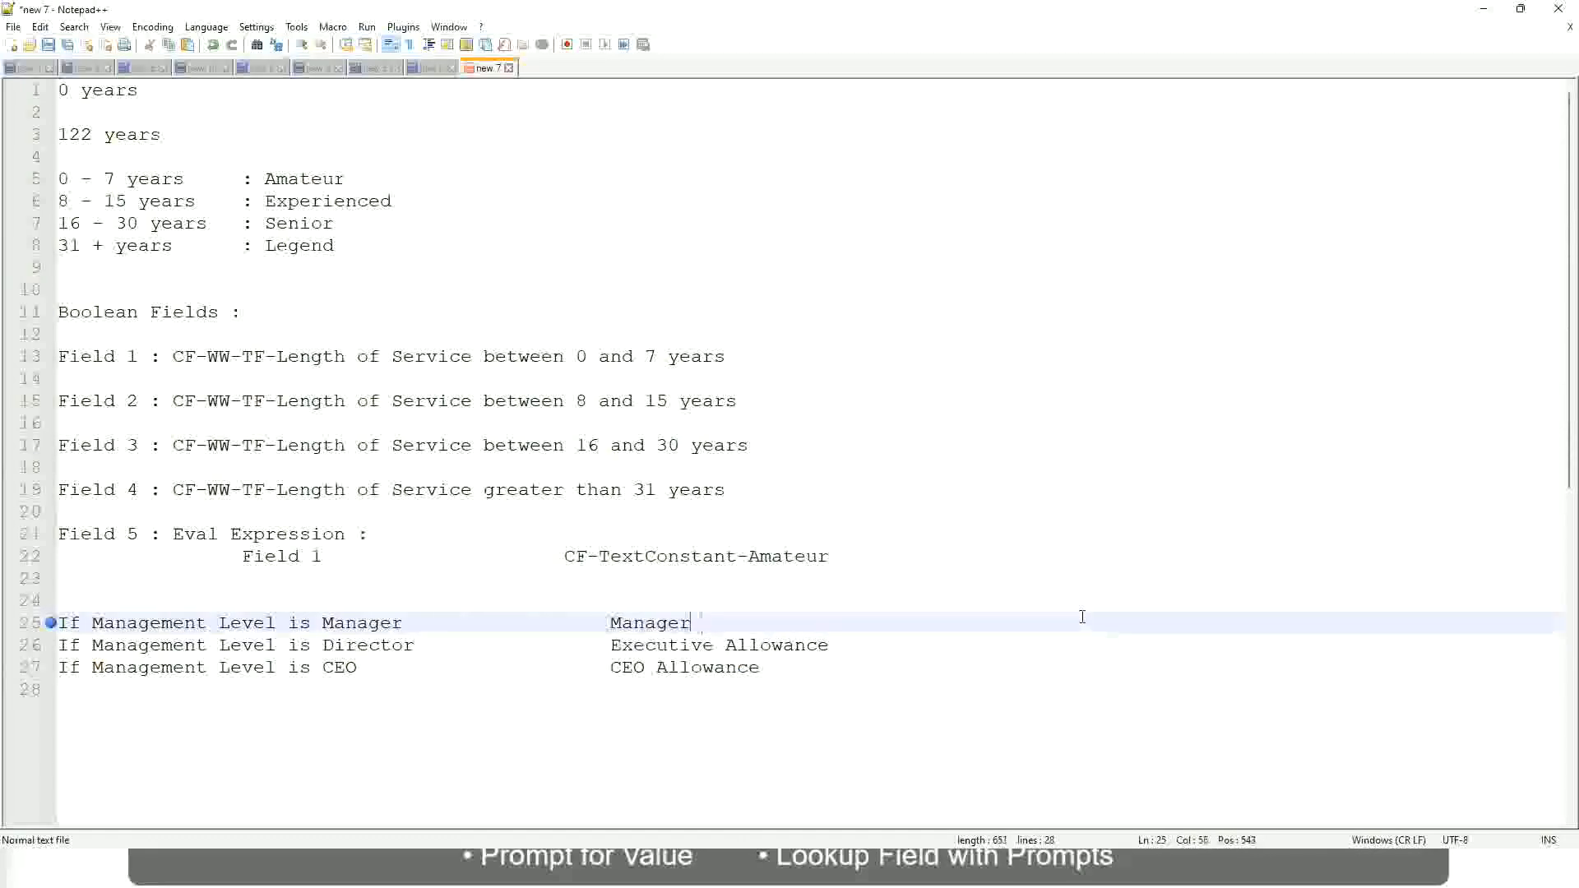
{"action": "type", "text": "Firs"}
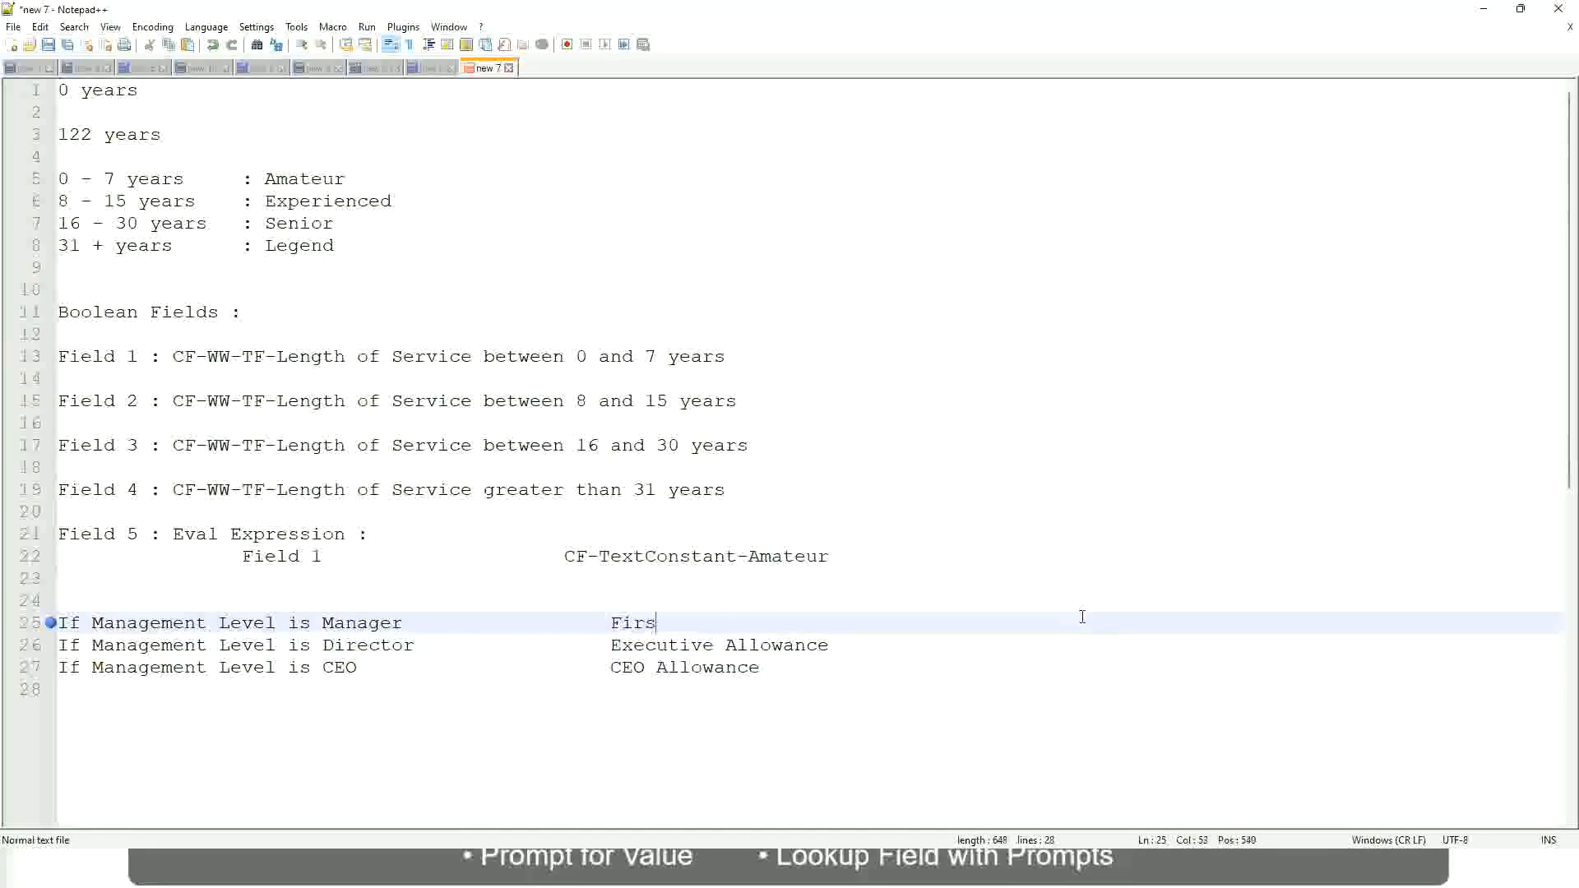
{"action": "type", "text": "t Line Manager"}
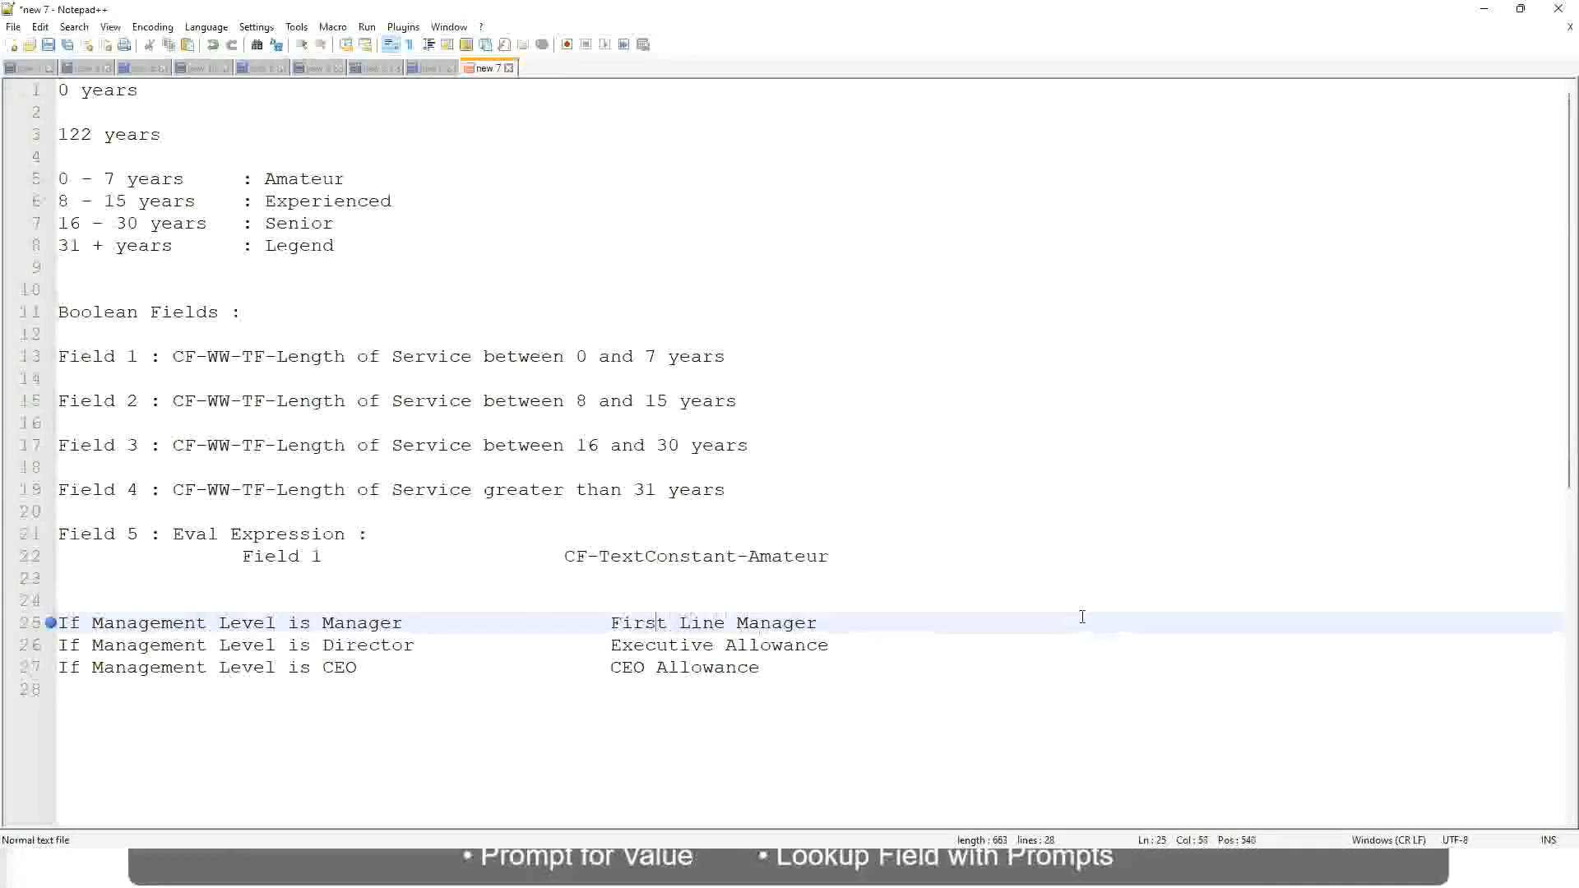
Insert "Name of the" in front of "First Line Manager" in the Manager rule's outcome
{"action": "key", "text": "ctrl+Left"}
{"action": "key", "text": "ctrl+Left"}
{"action": "key", "text": "ctrl+Left"}
{"action": "type", "text": "Name of the"}
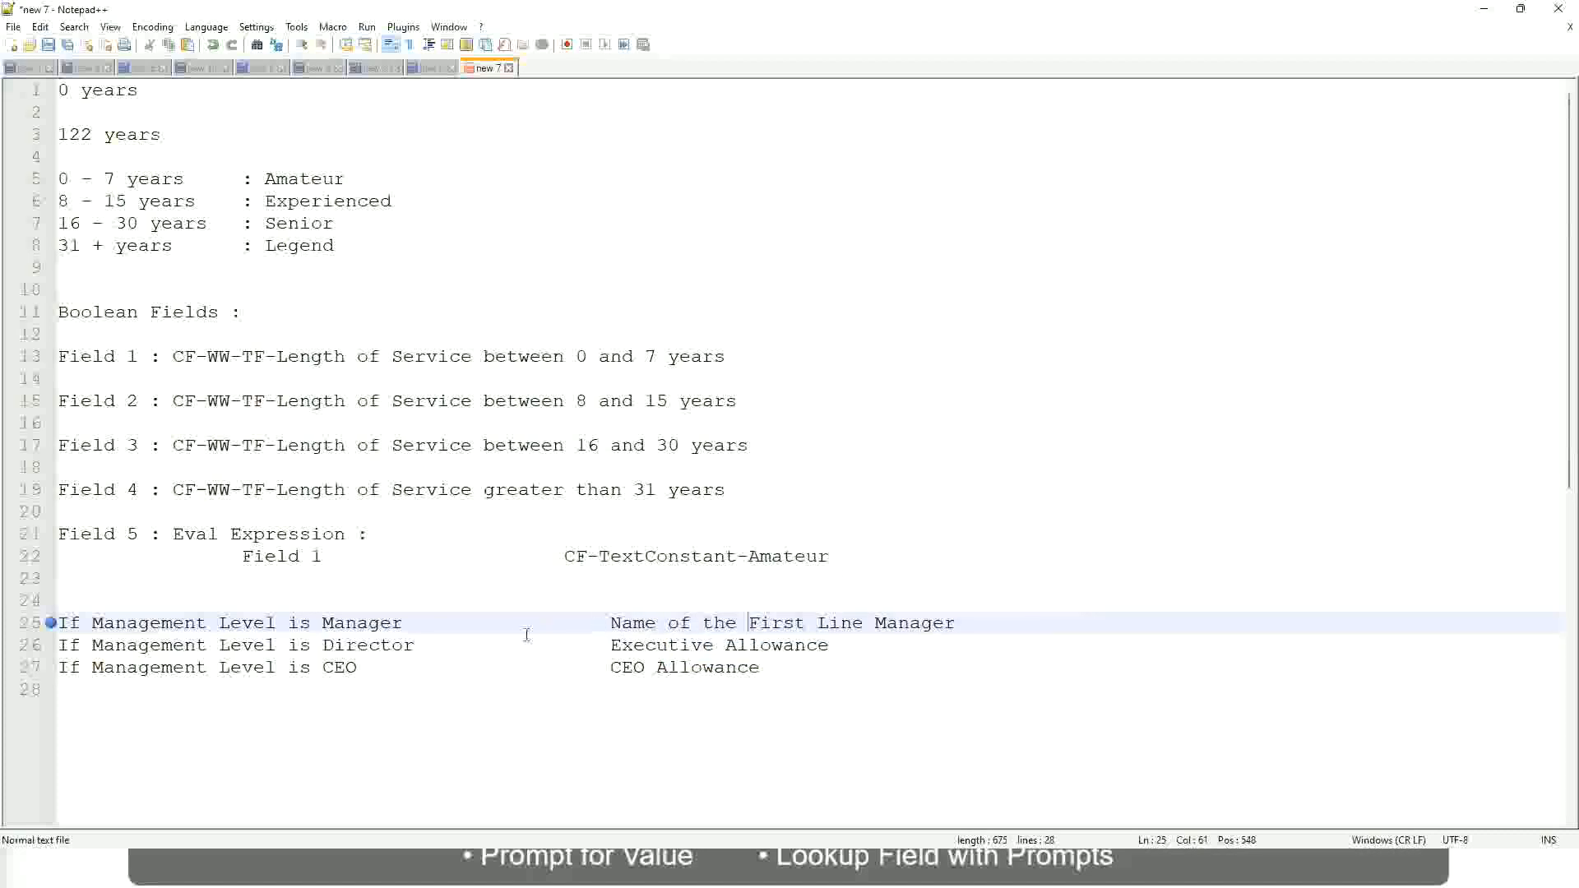
Replace the Director rule's outcome "Executive Allowance" on line 26 with "Name of"
{"action": "left_click_drag", "start_coordinate": [610, 646], "coordinate": [829, 648]}
{"action": "type", "text": "Name "}
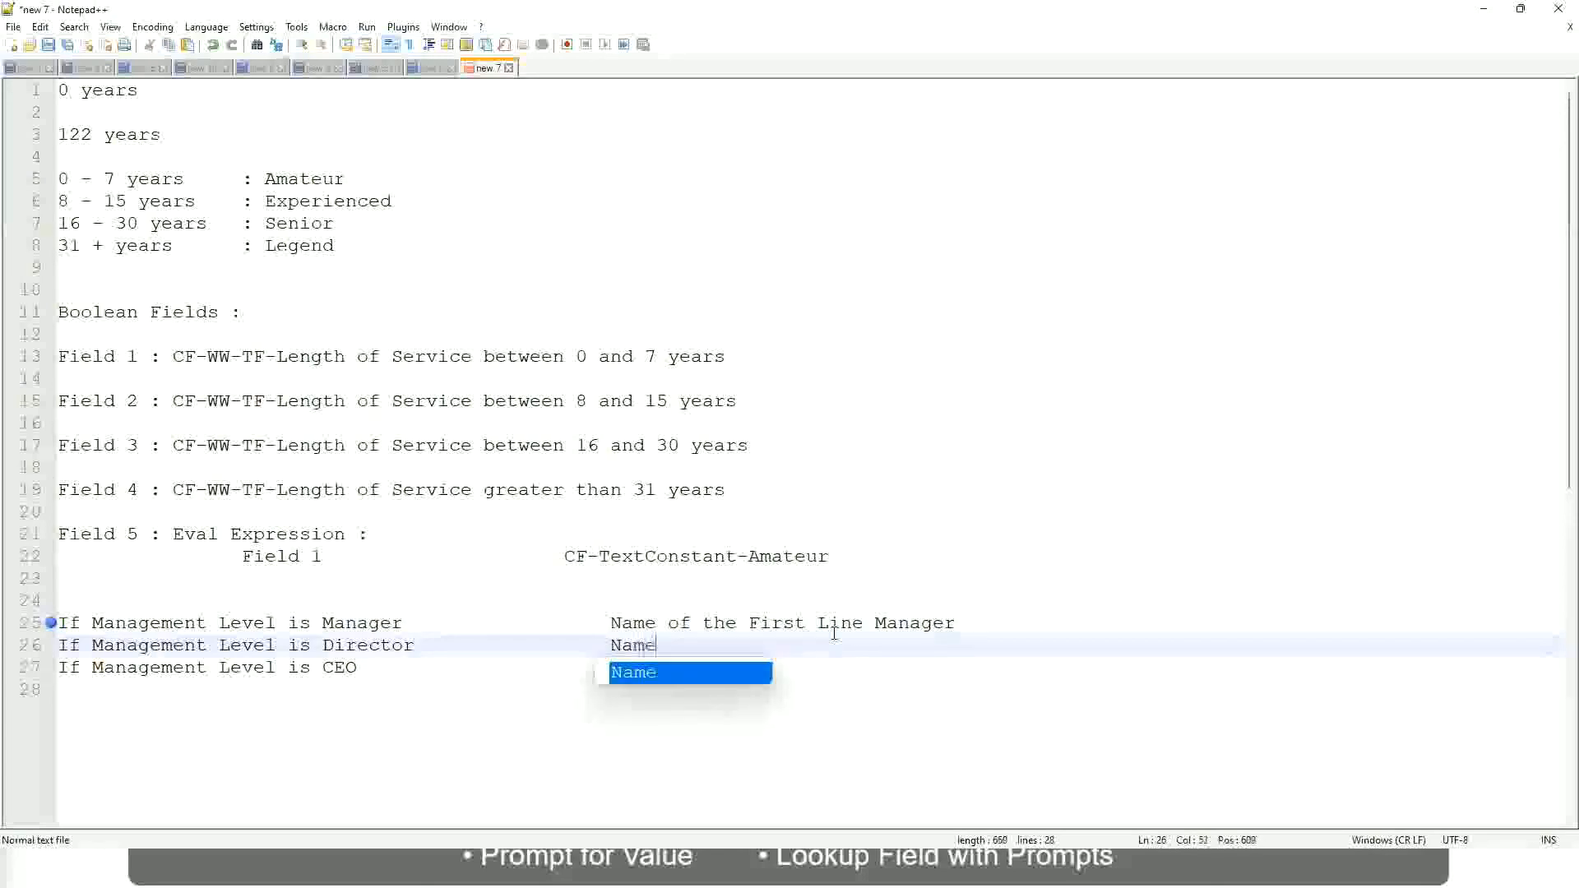
{"action": "type", "text": "of the Firs"}
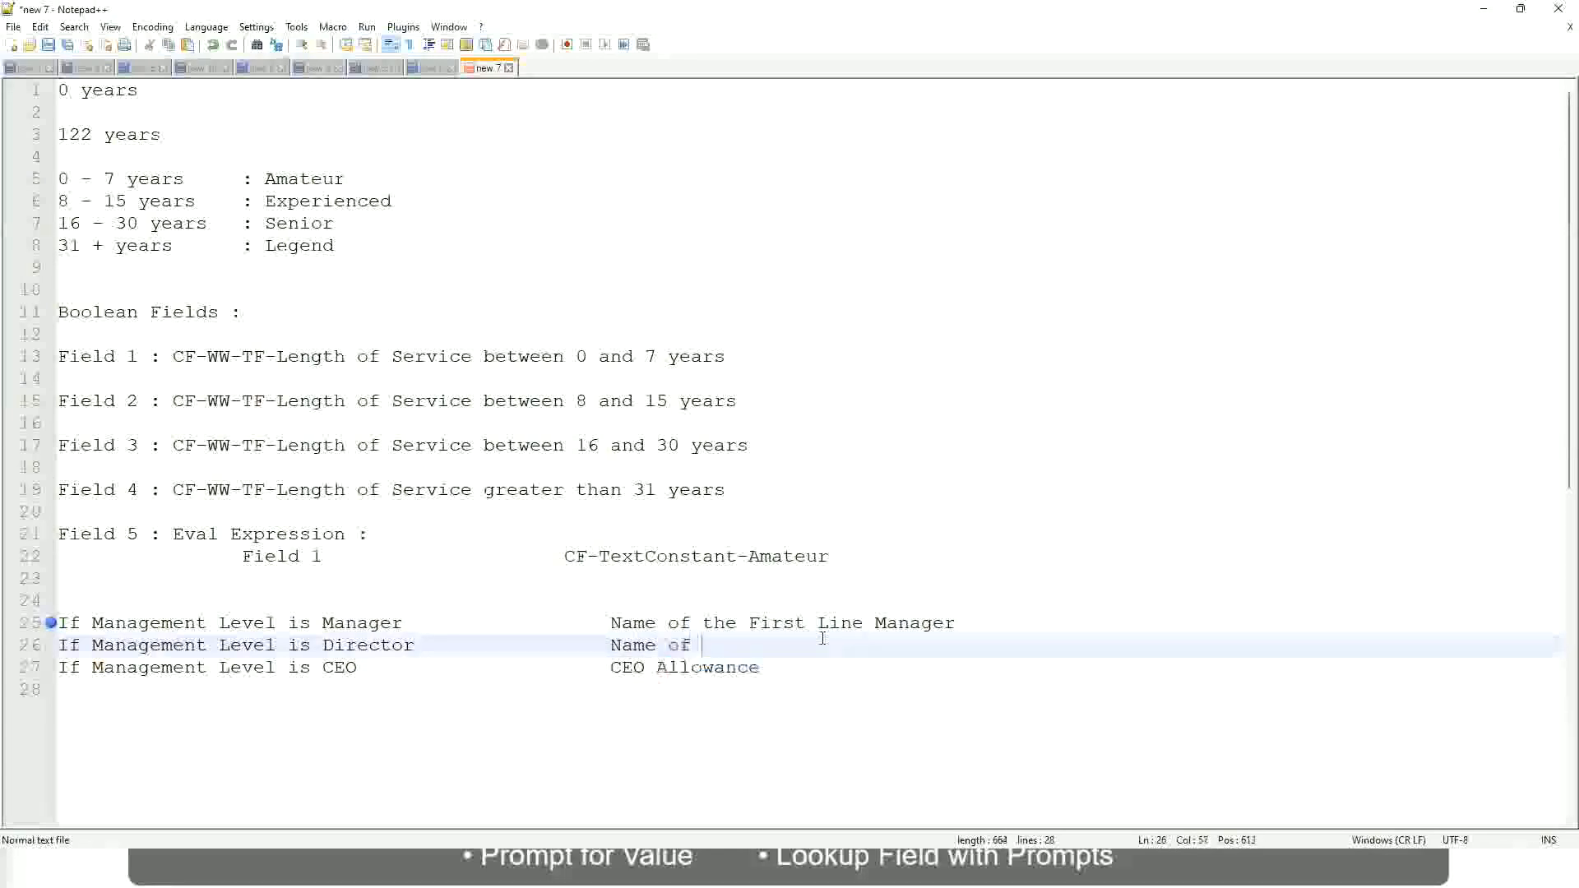
{"action": "type", "text": "t"}
{"action": "key", "text": "BackSpace"}
{"action": "key", "text": "BackSpace"}
{"action": "key", "text": "BackSpace"}
{"action": "key", "text": "BackSpace"}
{"action": "key", "text": "BackSpace"}
Change "First" to "Second" in the Manager rule's outcome and complete the Director rule's outcome as "Name of Manager"
{"action": "double_click", "coordinate": [776, 622]}
{"action": "type", "text": "Second"}
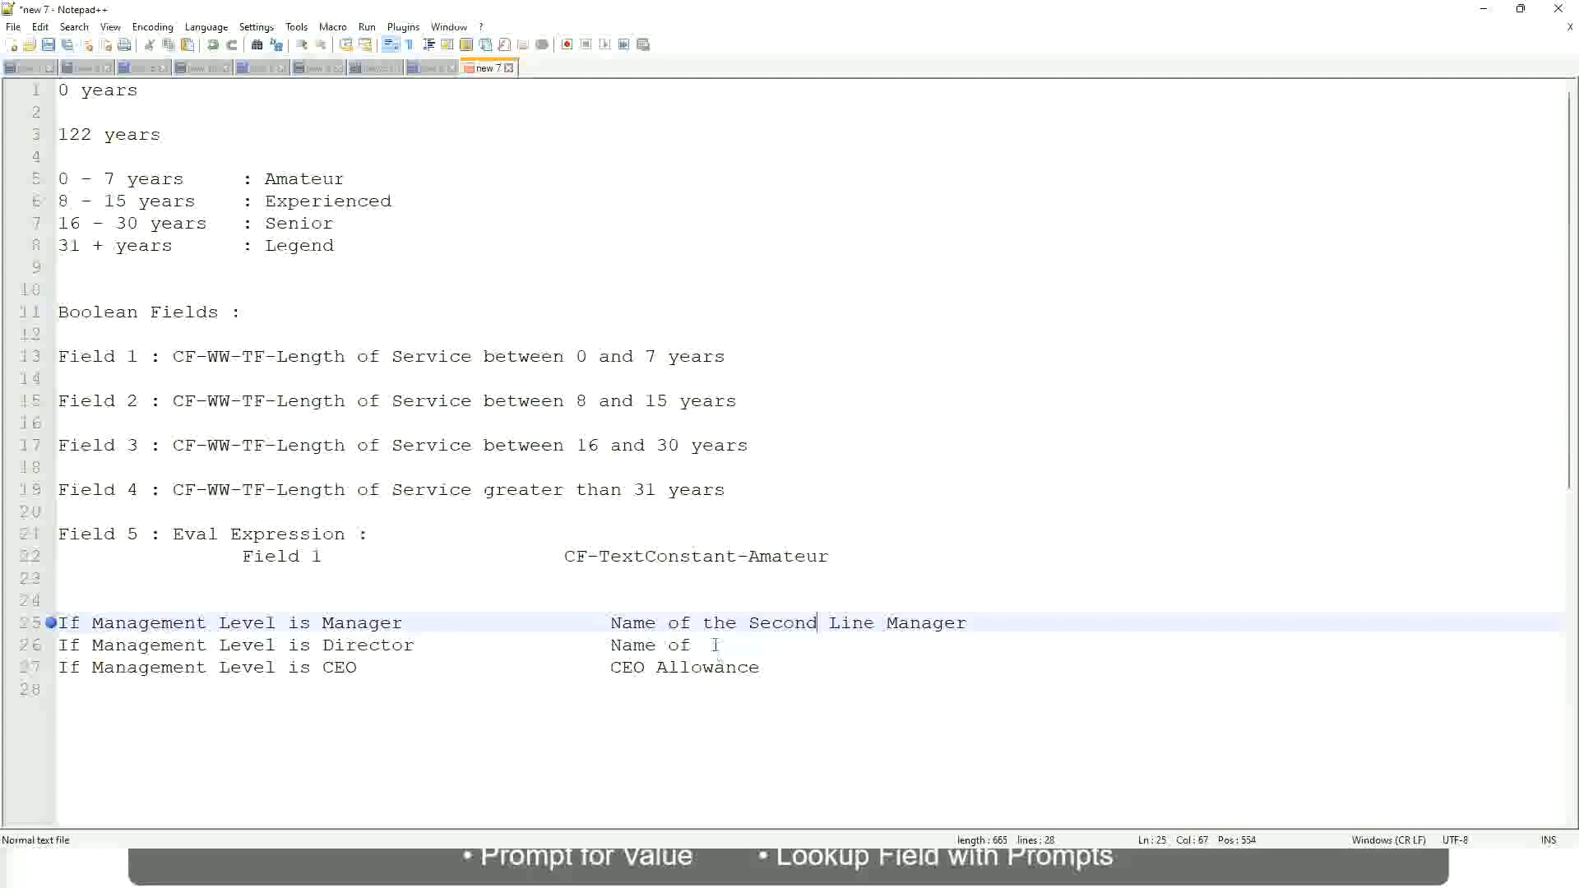
{"action": "left_click", "coordinate": [715, 645]}
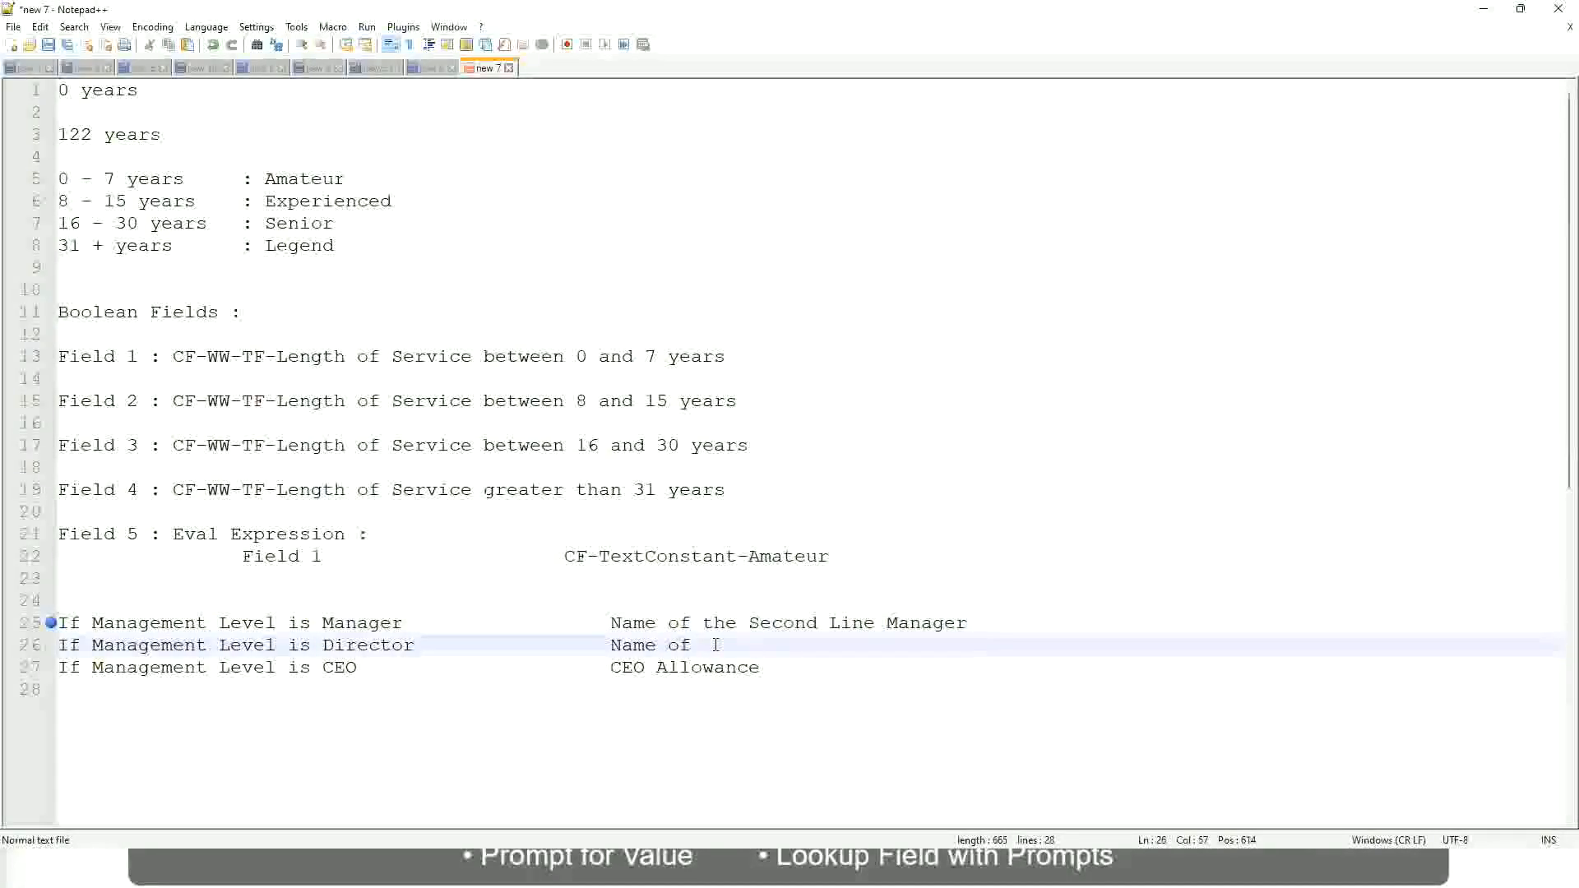
{"action": "type", "text": "Manager"}
Replace the CEO rule's outcome on line 27 with "name of CEO/Himself/Herself"
{"action": "left_click_drag", "start_coordinate": [610, 667], "coordinate": [782, 666]}
{"action": "type", "text": "name of"}
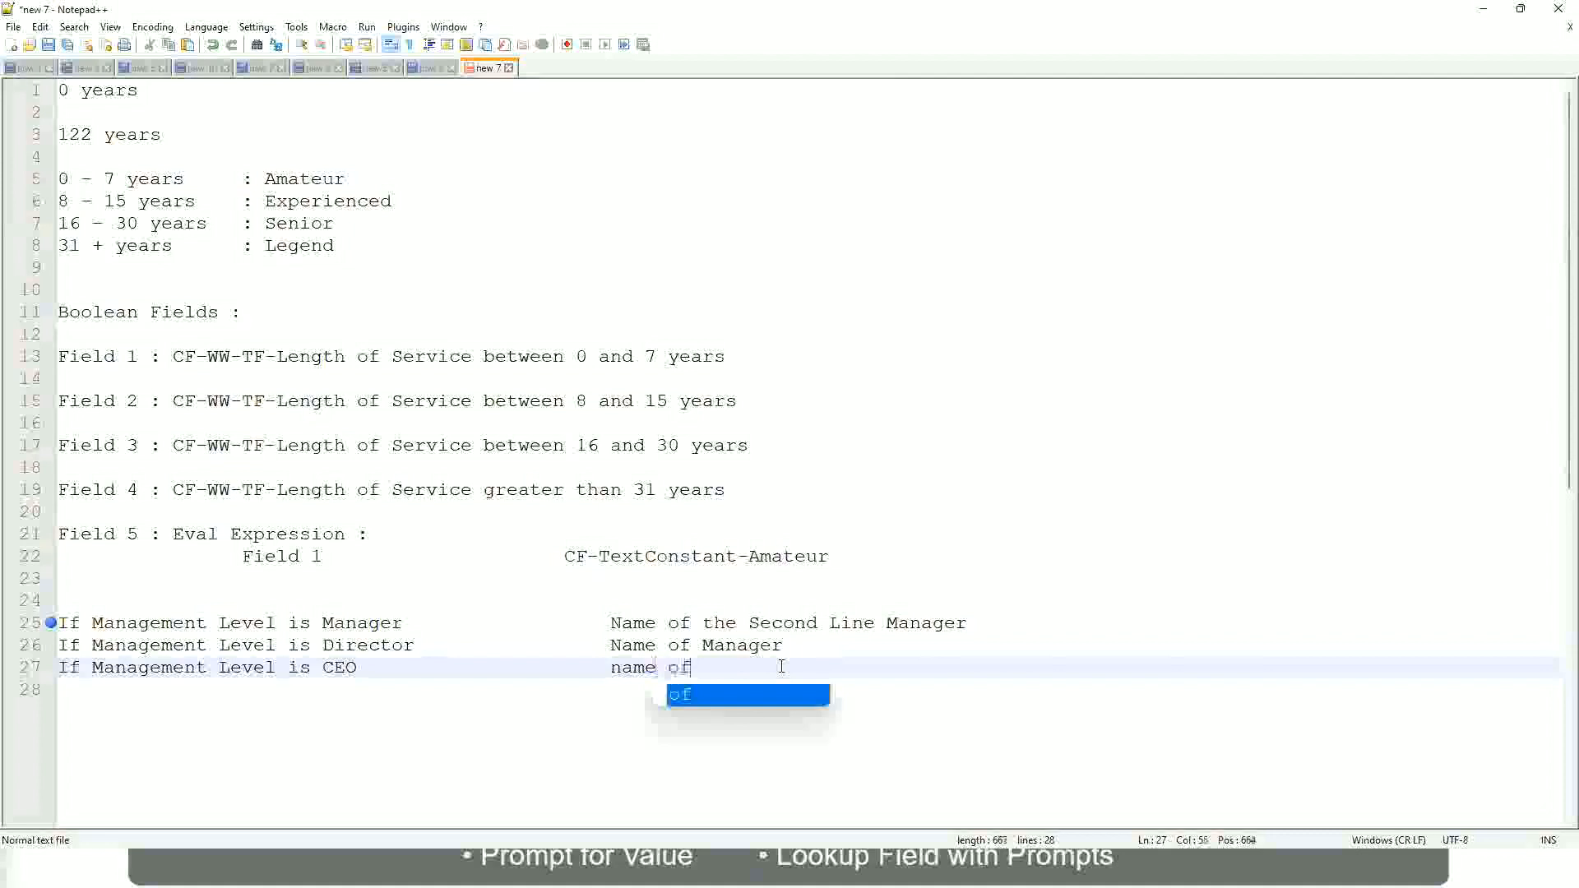
{"action": "type", "text": " CEO"}
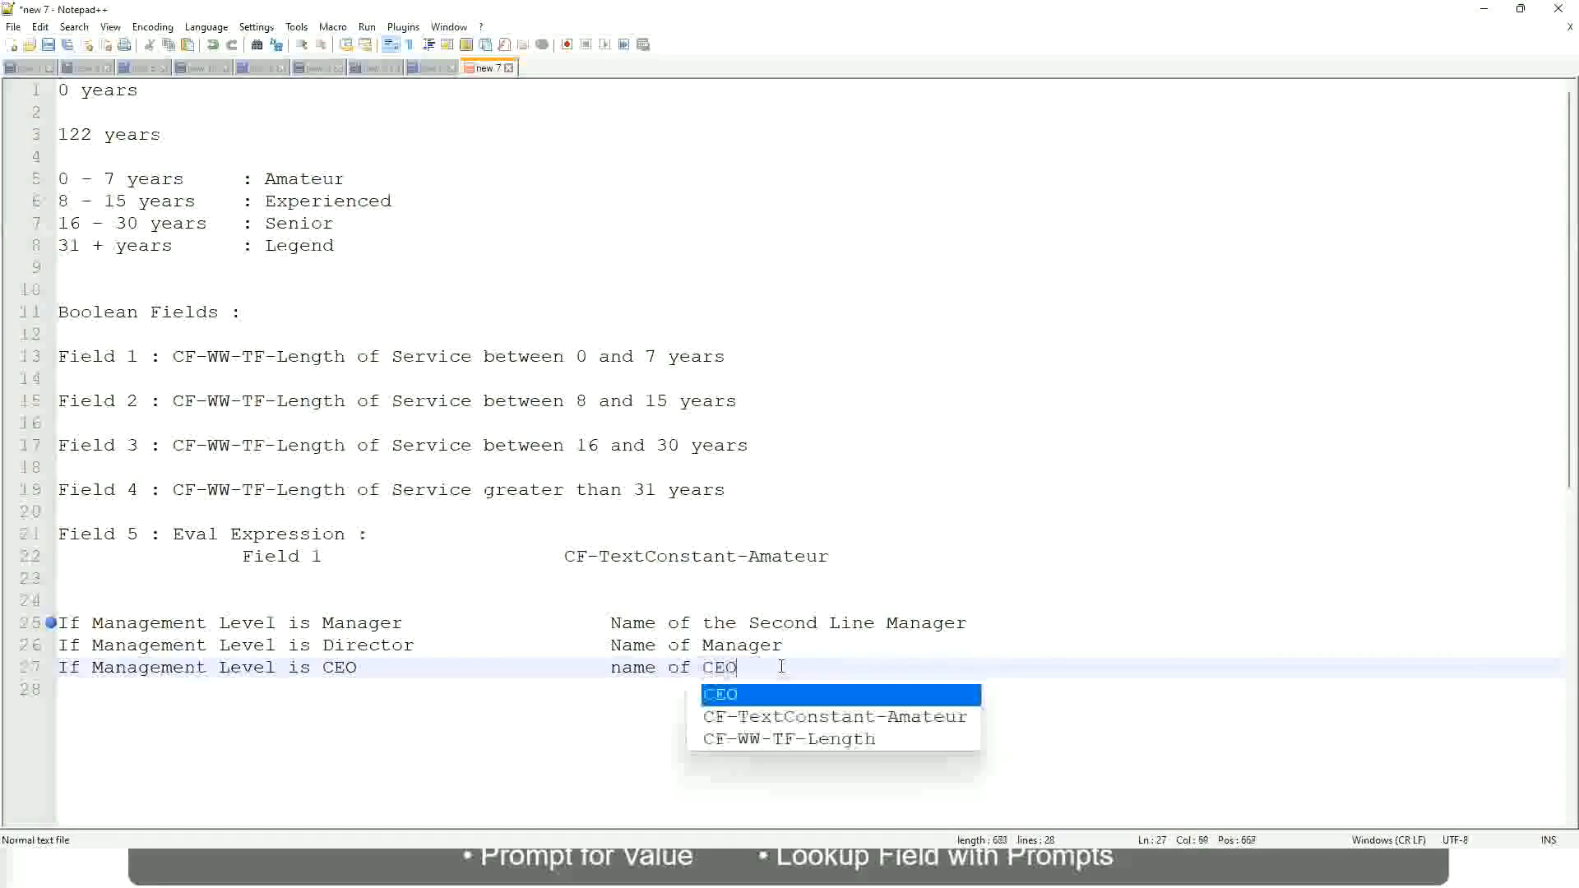
{"action": "key", "text": "BackSpace"}
{"action": "type", "text": "/"}
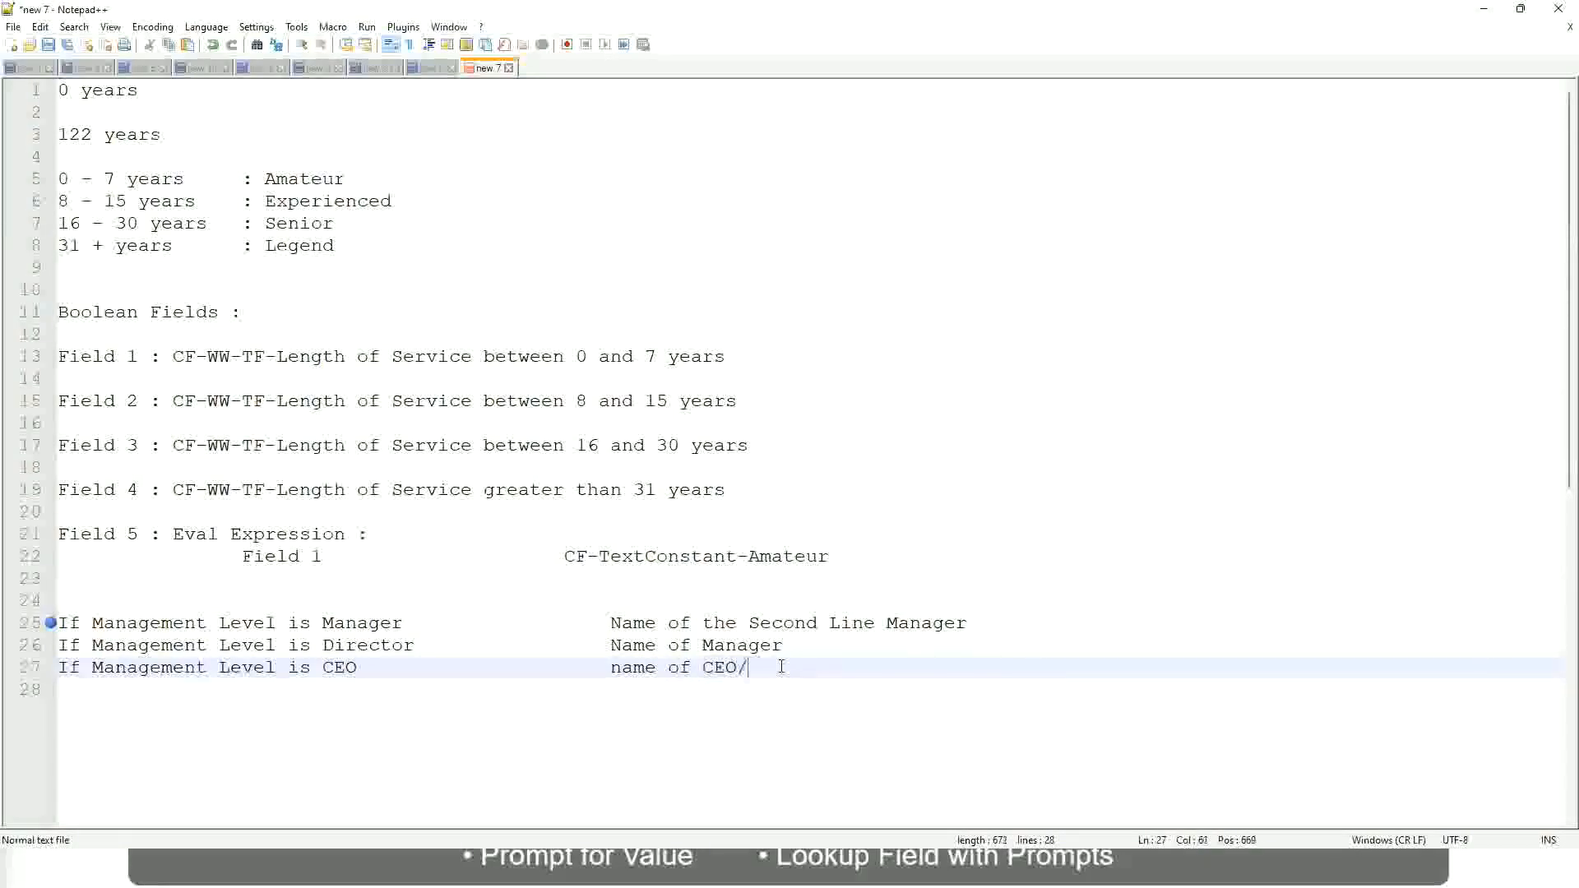
{"action": "type", "text": "Himself/Herself"}
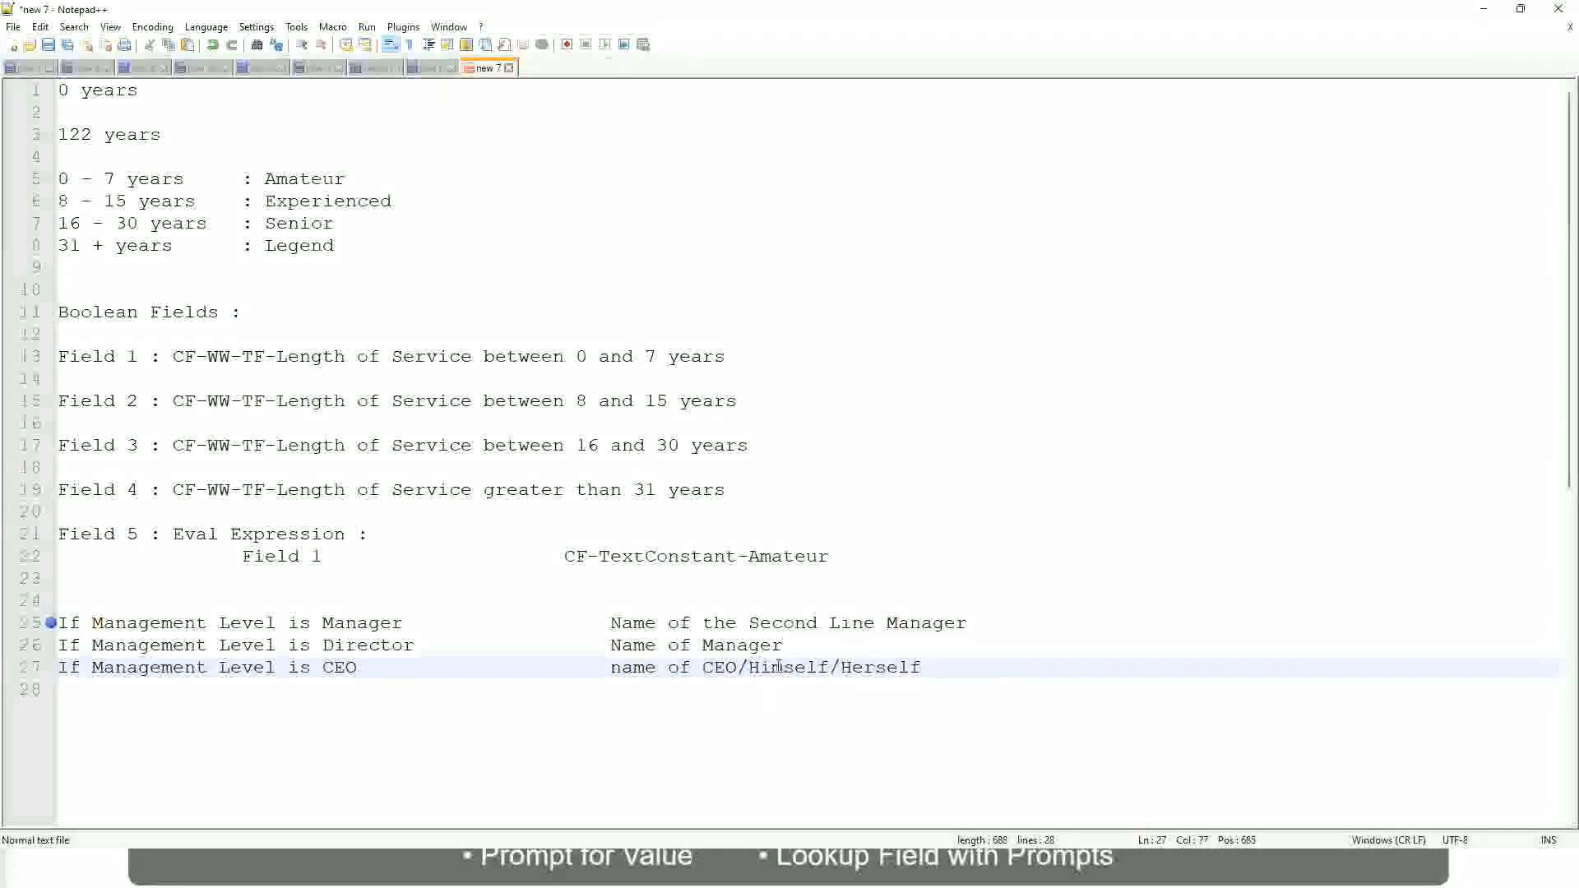
Remove the bookmark from line 25, beside the Manager rule
{"action": "left_click", "coordinate": [564, 668]}
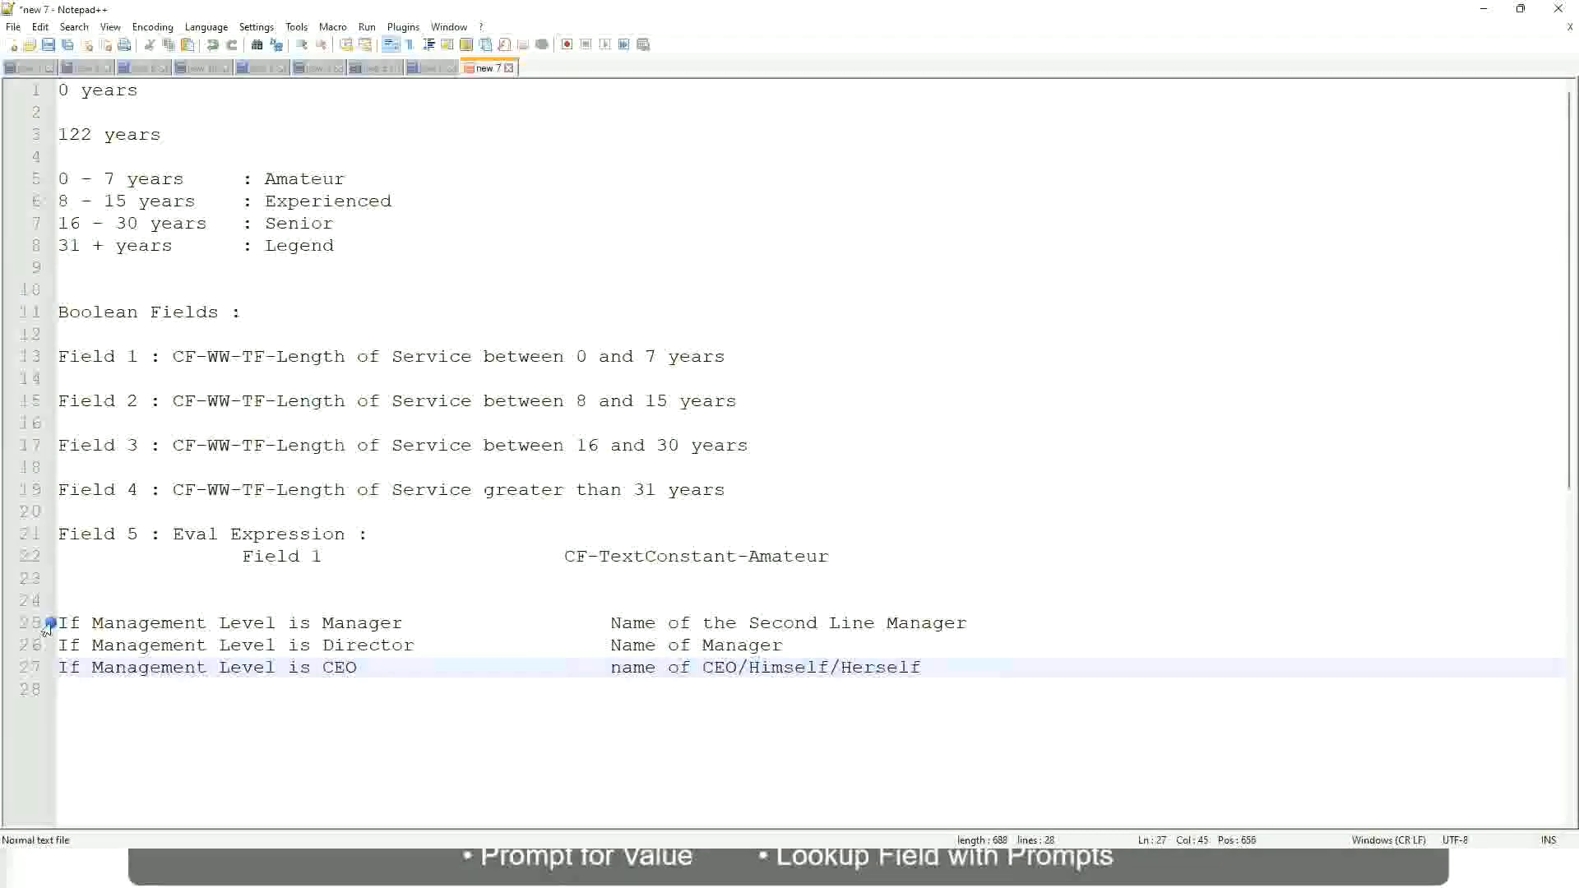
{"action": "left_click", "coordinate": [197, 624]}
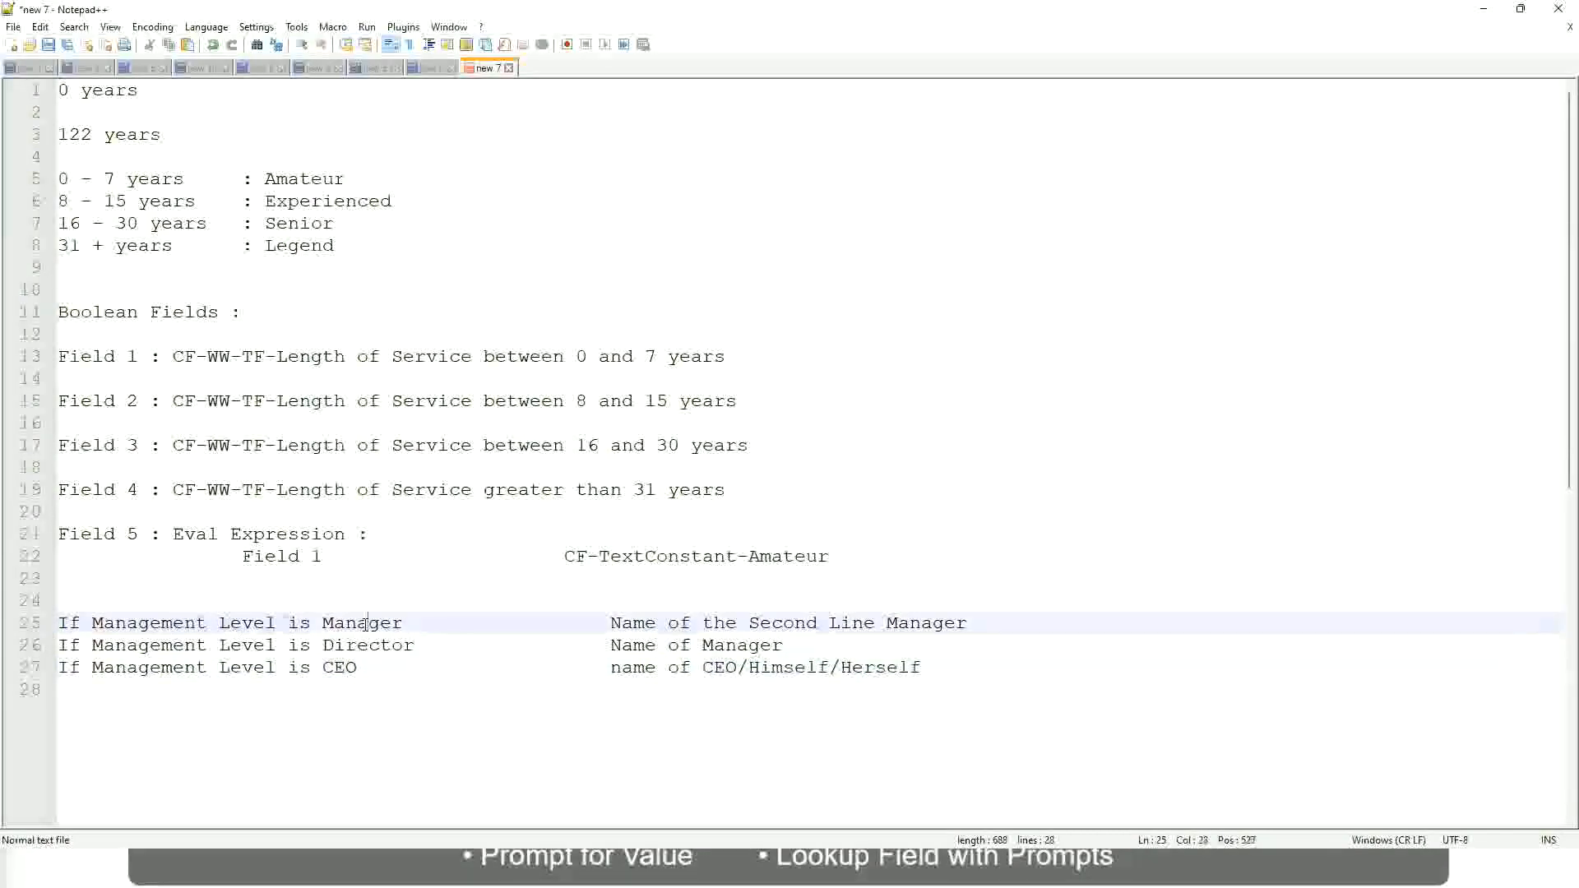
{"action": "left_click", "coordinate": [537, 632]}
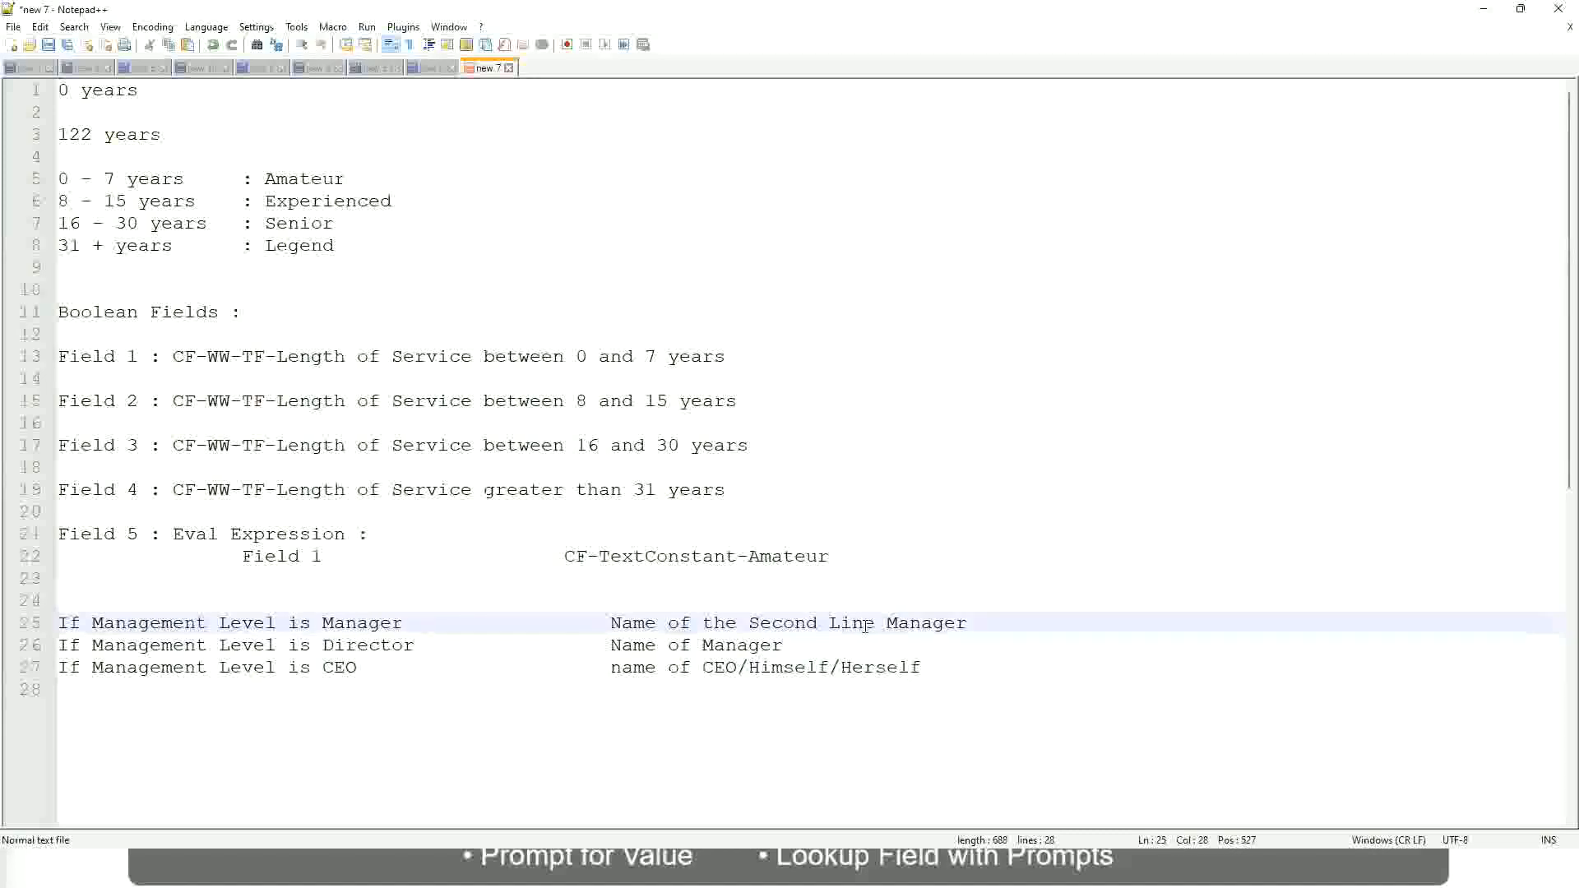
Review the Manager, Director and CEO rules on lines 25 to 27, comparing each condition with its outcome
{"action": "left_click", "coordinate": [185, 646]}
{"action": "left_click", "coordinate": [388, 644]}
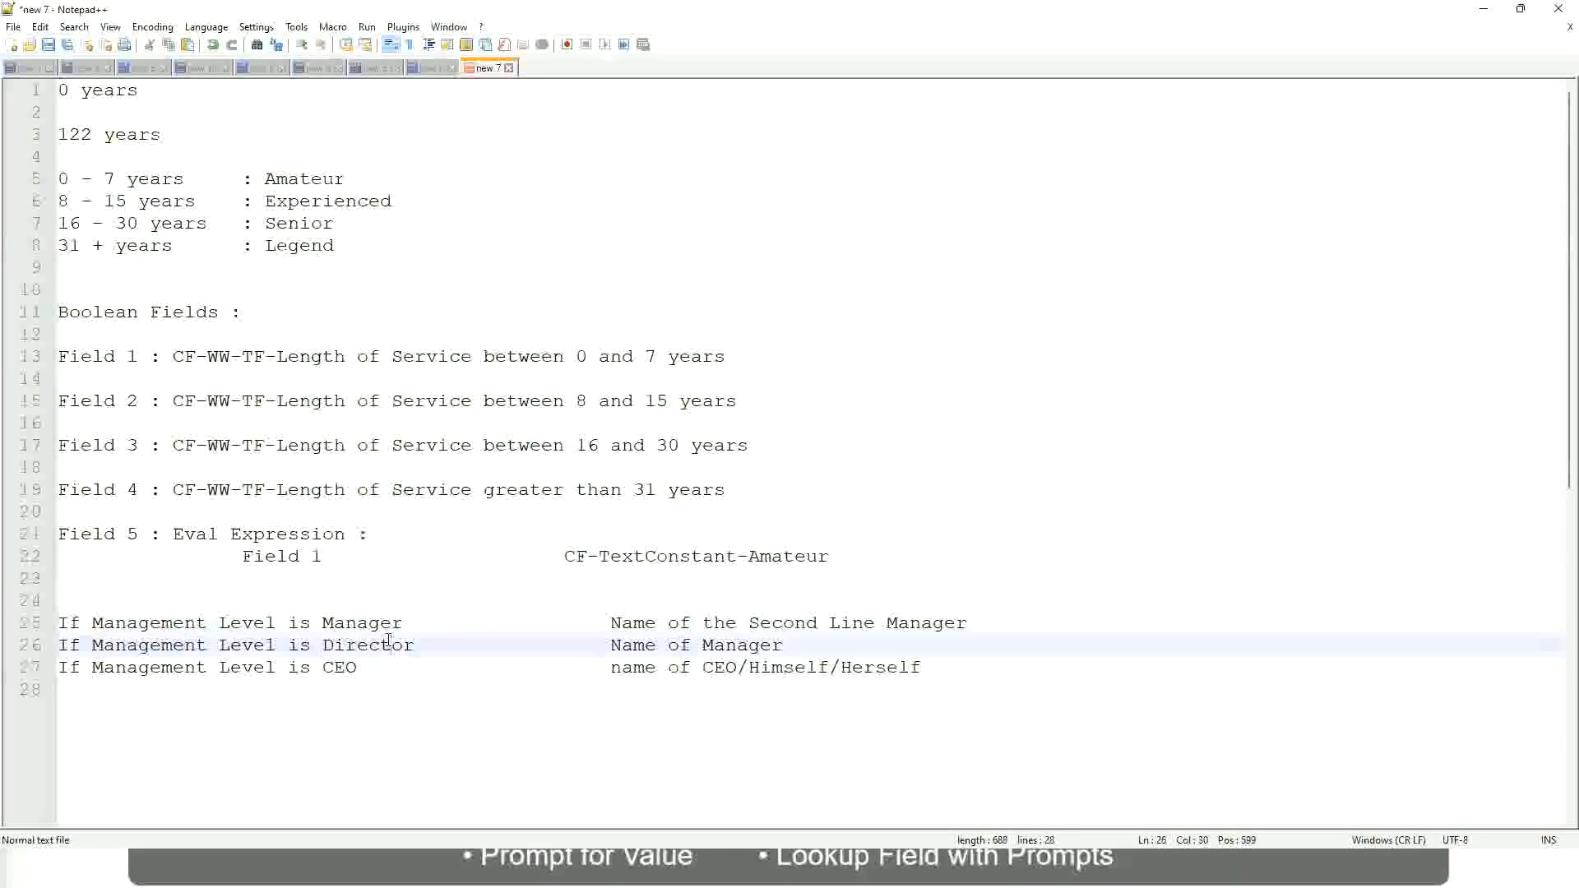
{"action": "left_click", "coordinate": [784, 646]}
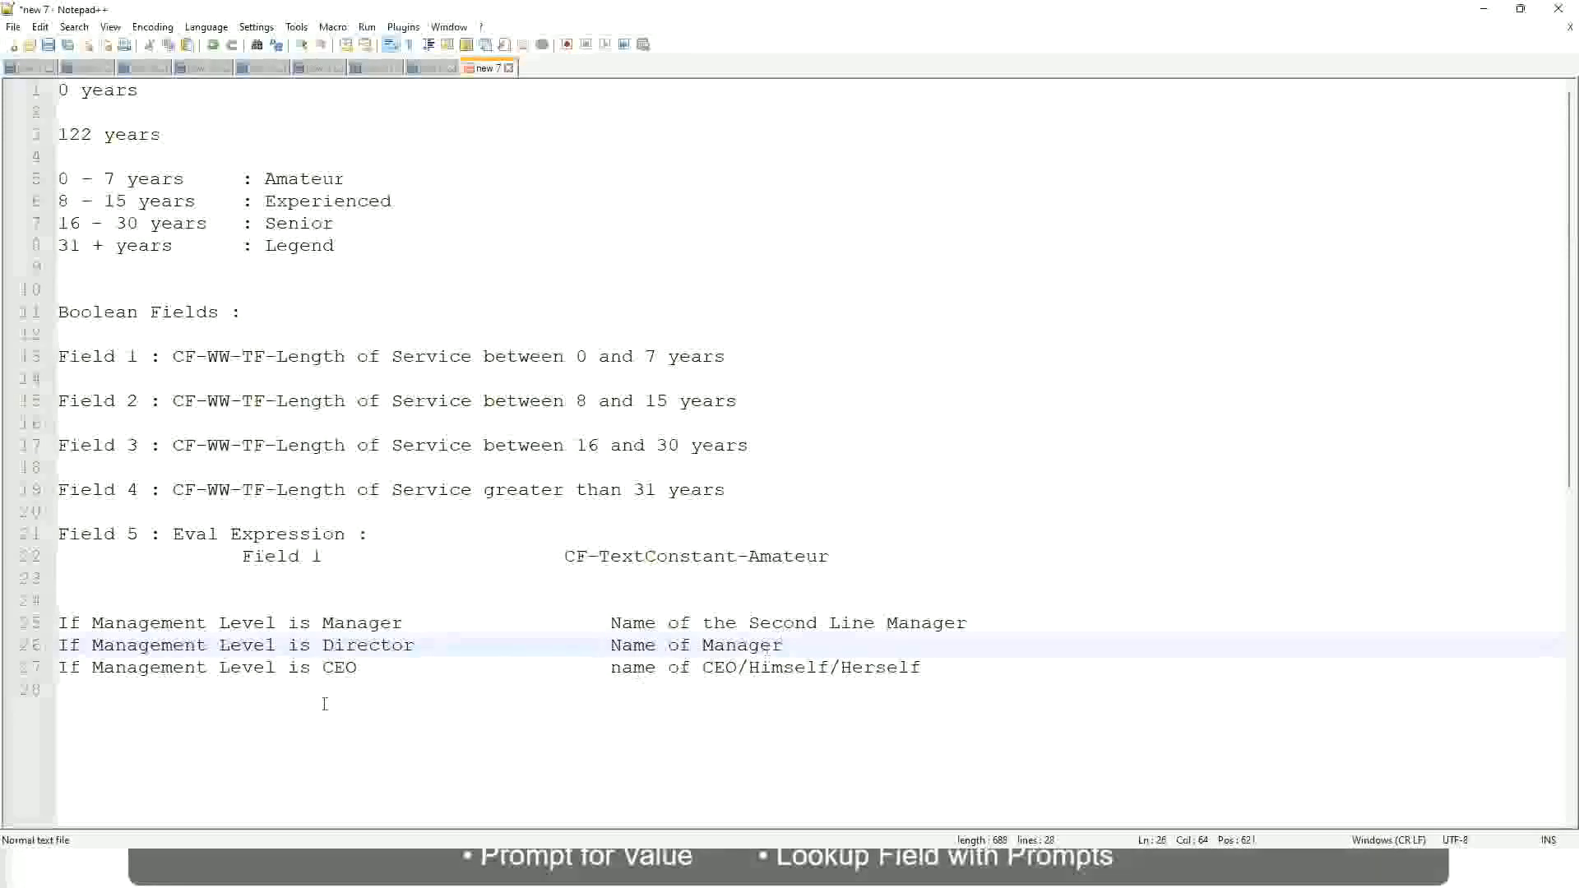
{"action": "left_click", "coordinate": [355, 646]}
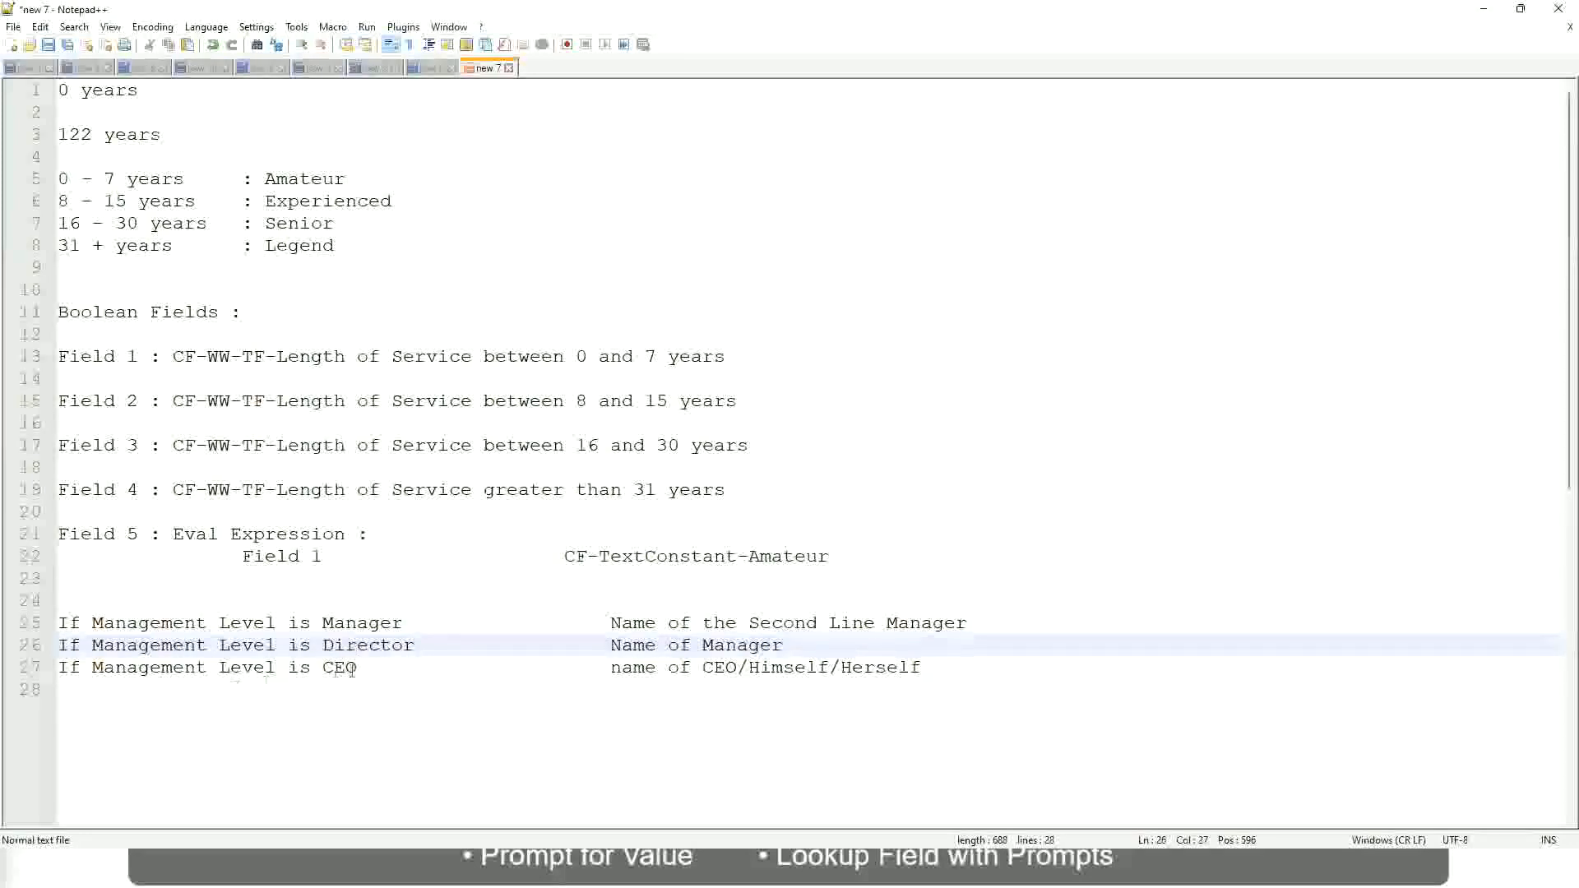
{"action": "left_click", "coordinate": [341, 669]}
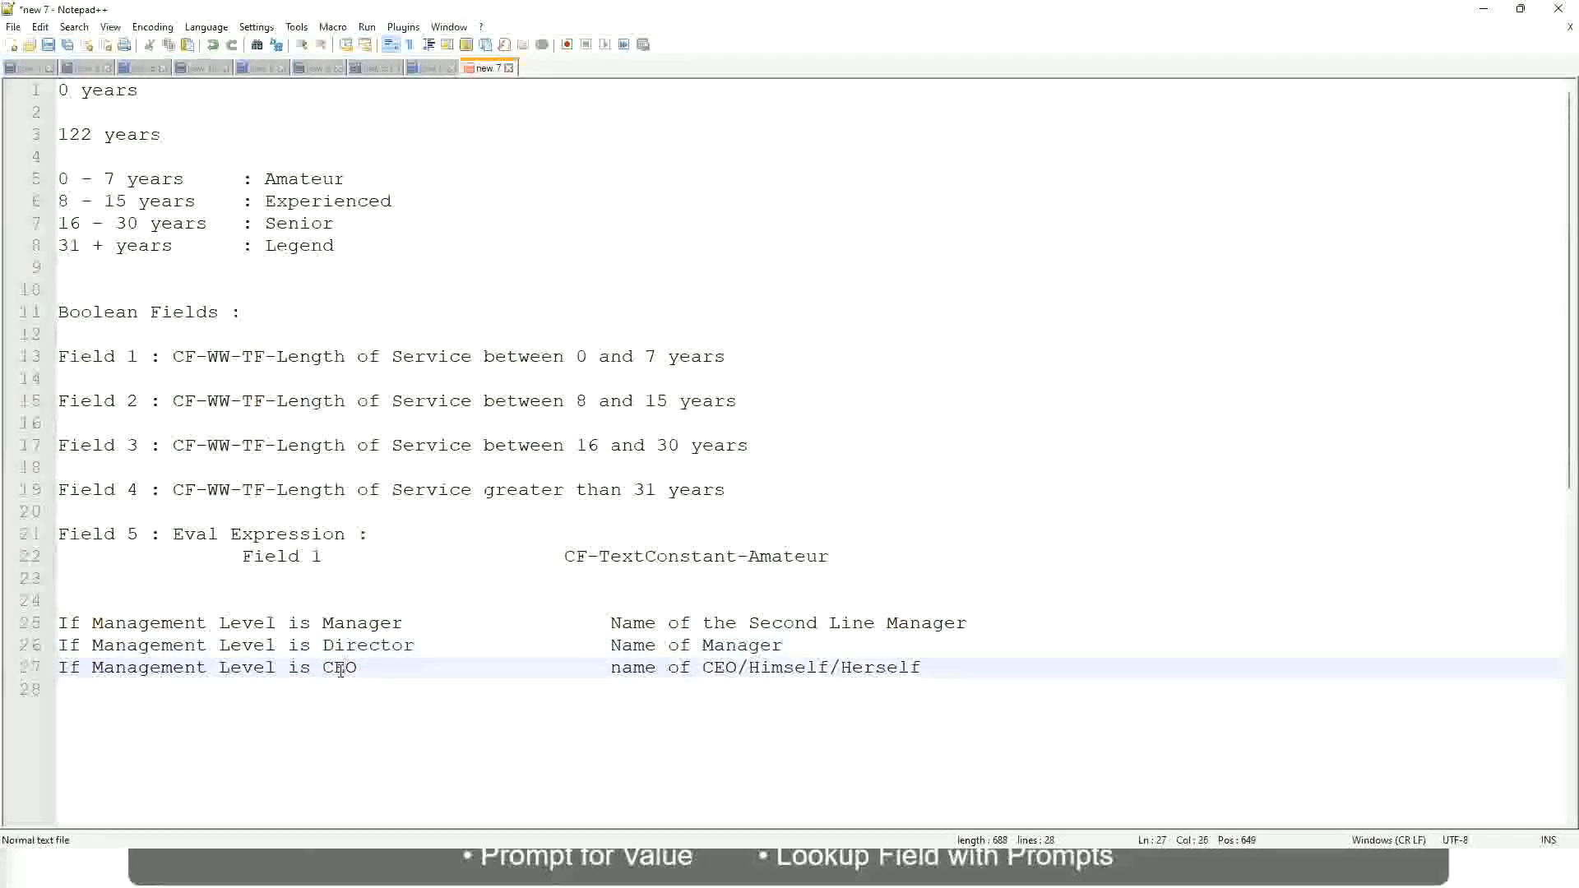
{"action": "left_click", "coordinate": [736, 667]}
{"action": "left_click", "coordinate": [795, 667]}
{"action": "left_click", "coordinate": [930, 667]}
{"action": "left_click_drag", "start_coordinate": [961, 664], "coordinate": [59, 623]}
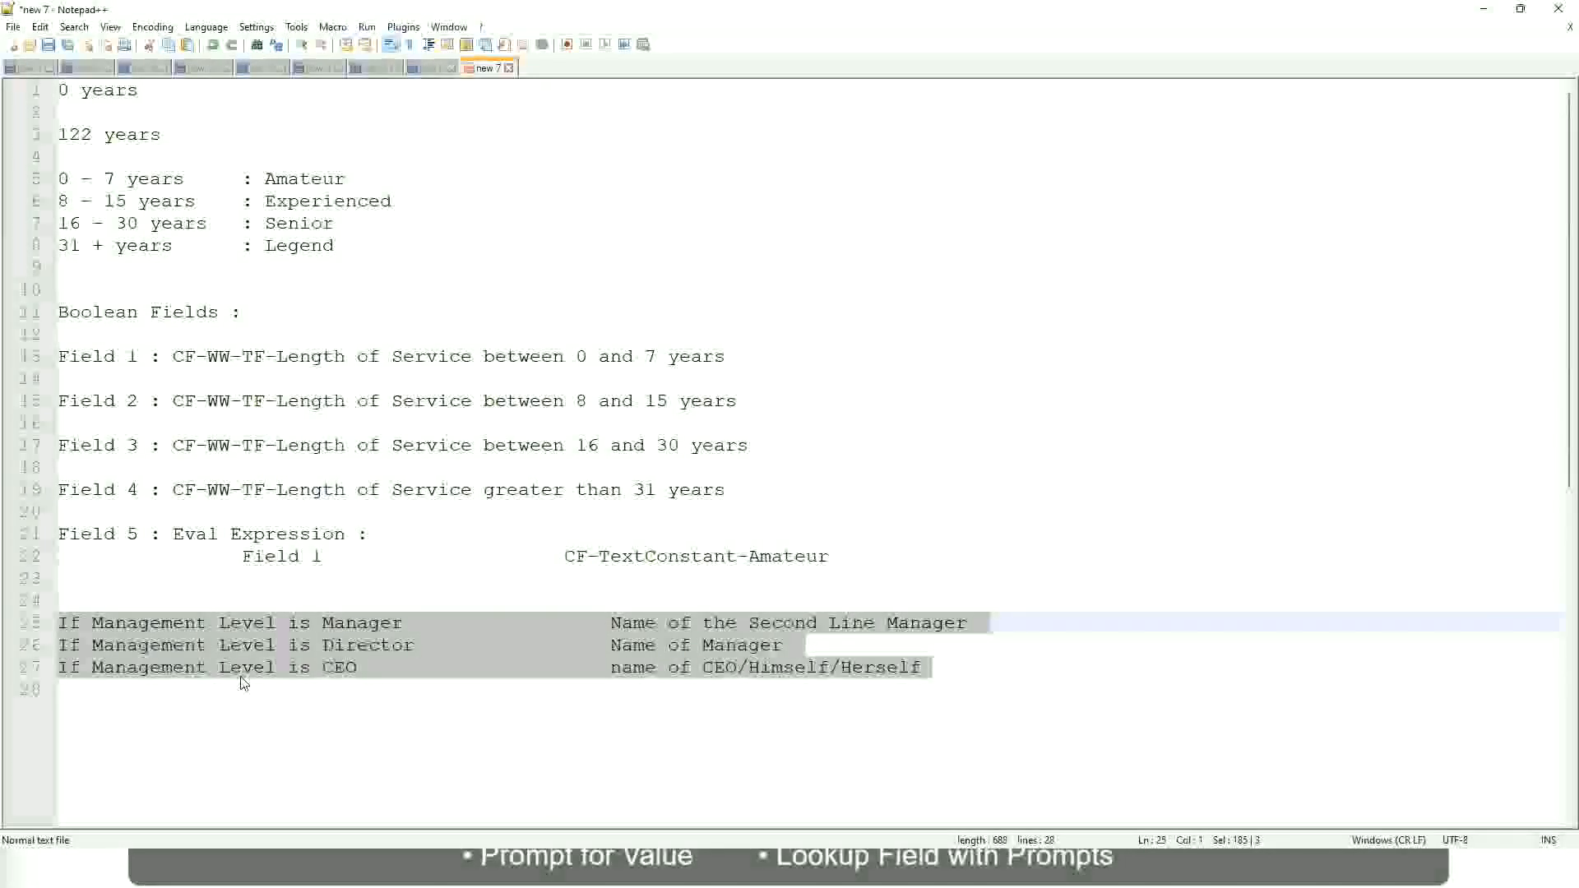
{"action": "left_click", "coordinate": [667, 623]}
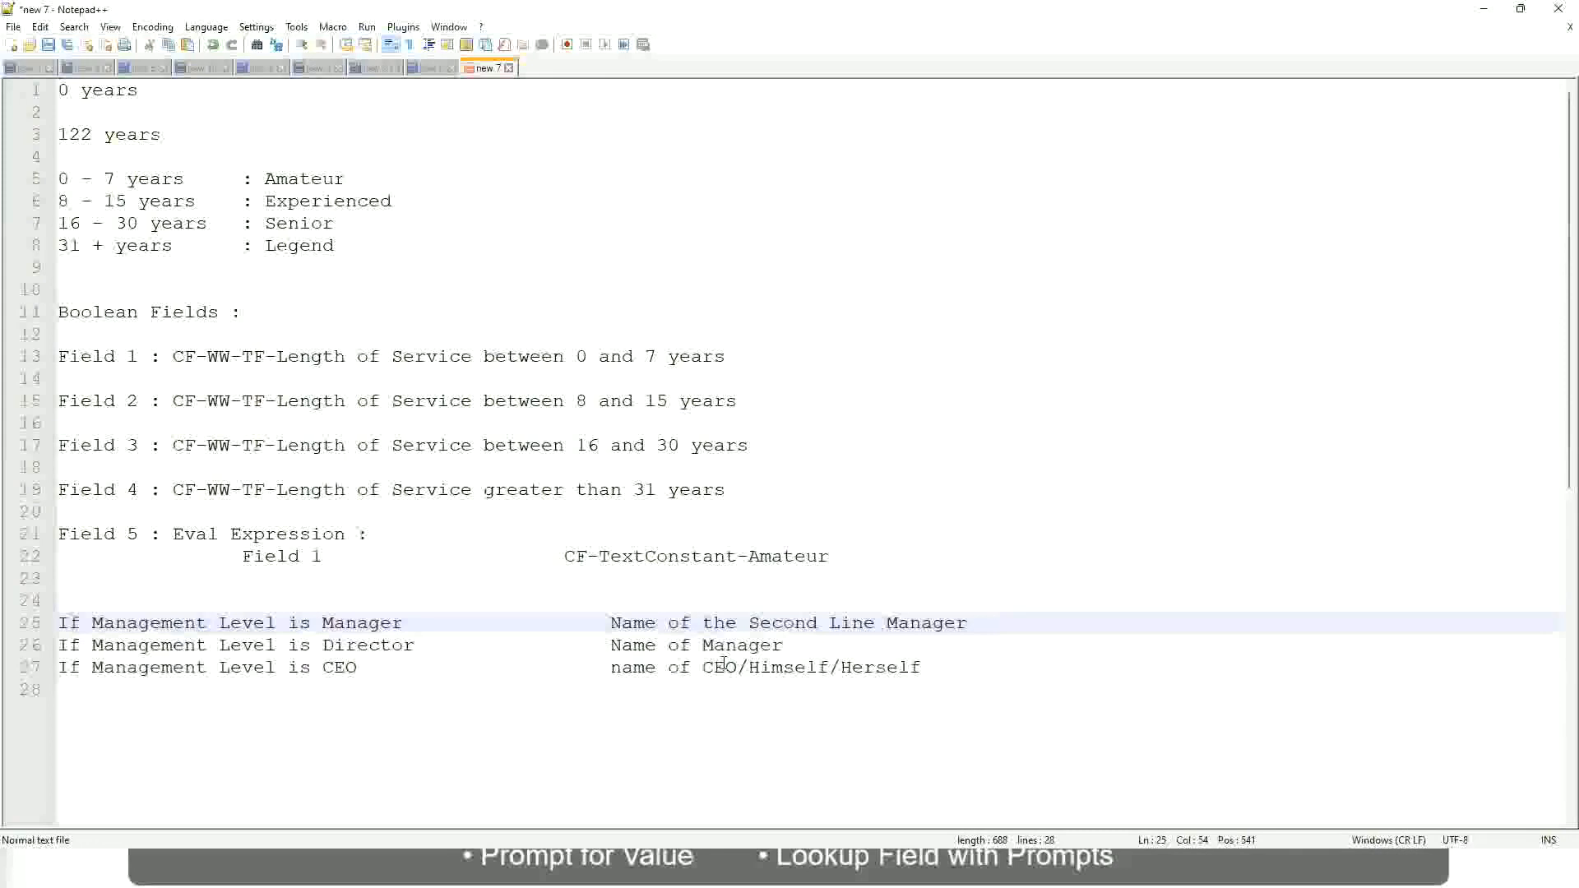
{"action": "left_click_drag", "start_coordinate": [611, 623], "coordinate": [969, 622]}
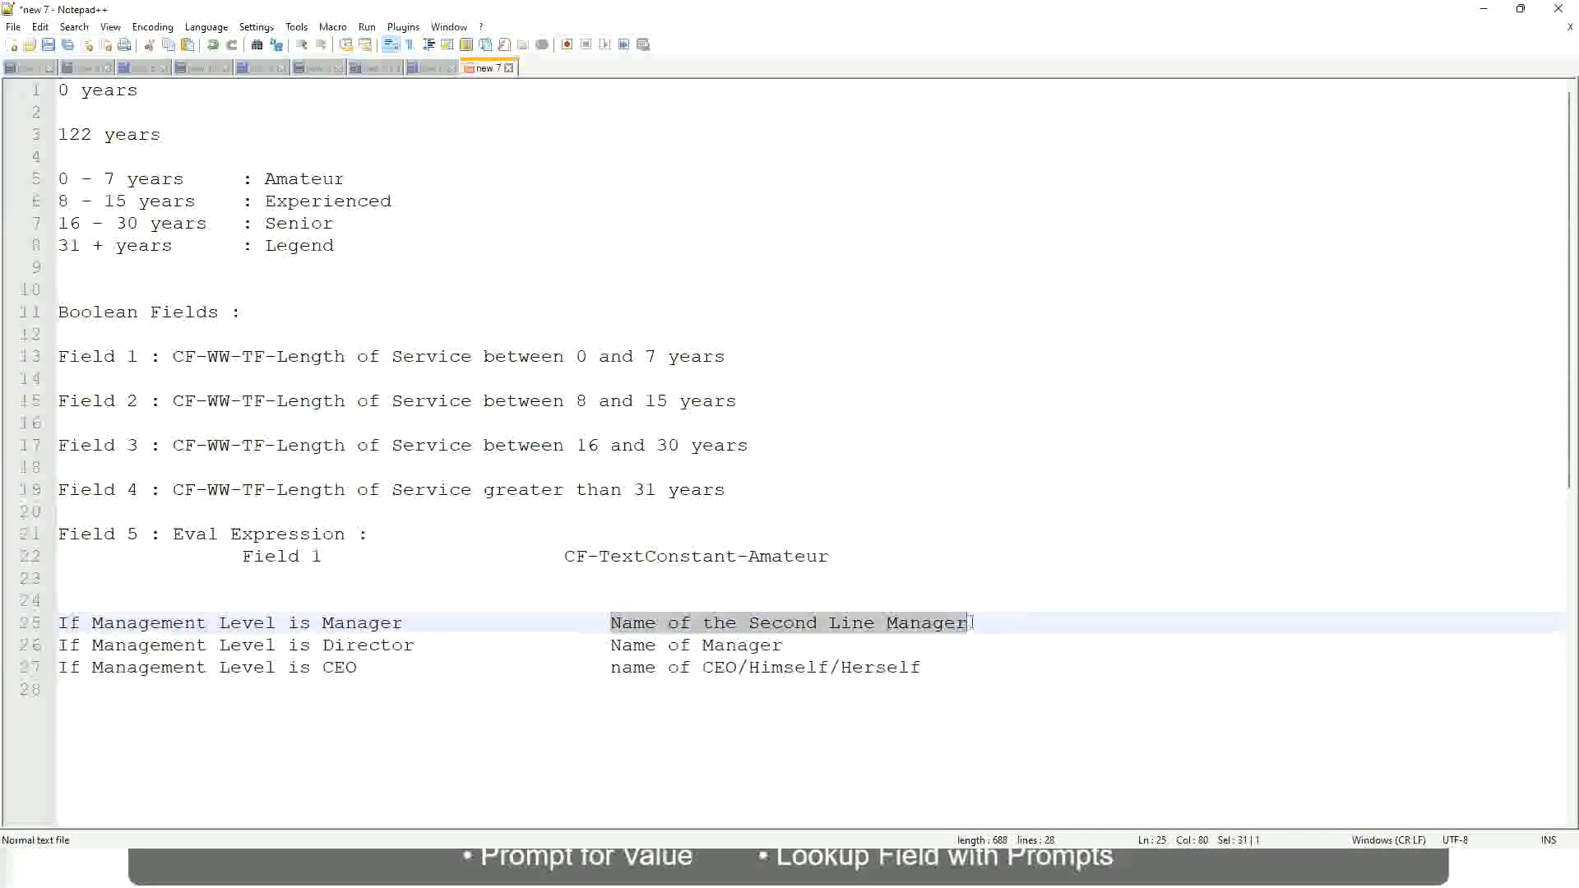
Examine the Manager rule on line 25 and its outcome, "Name of the Second Line Manager"
{"action": "left_click", "coordinate": [737, 626]}
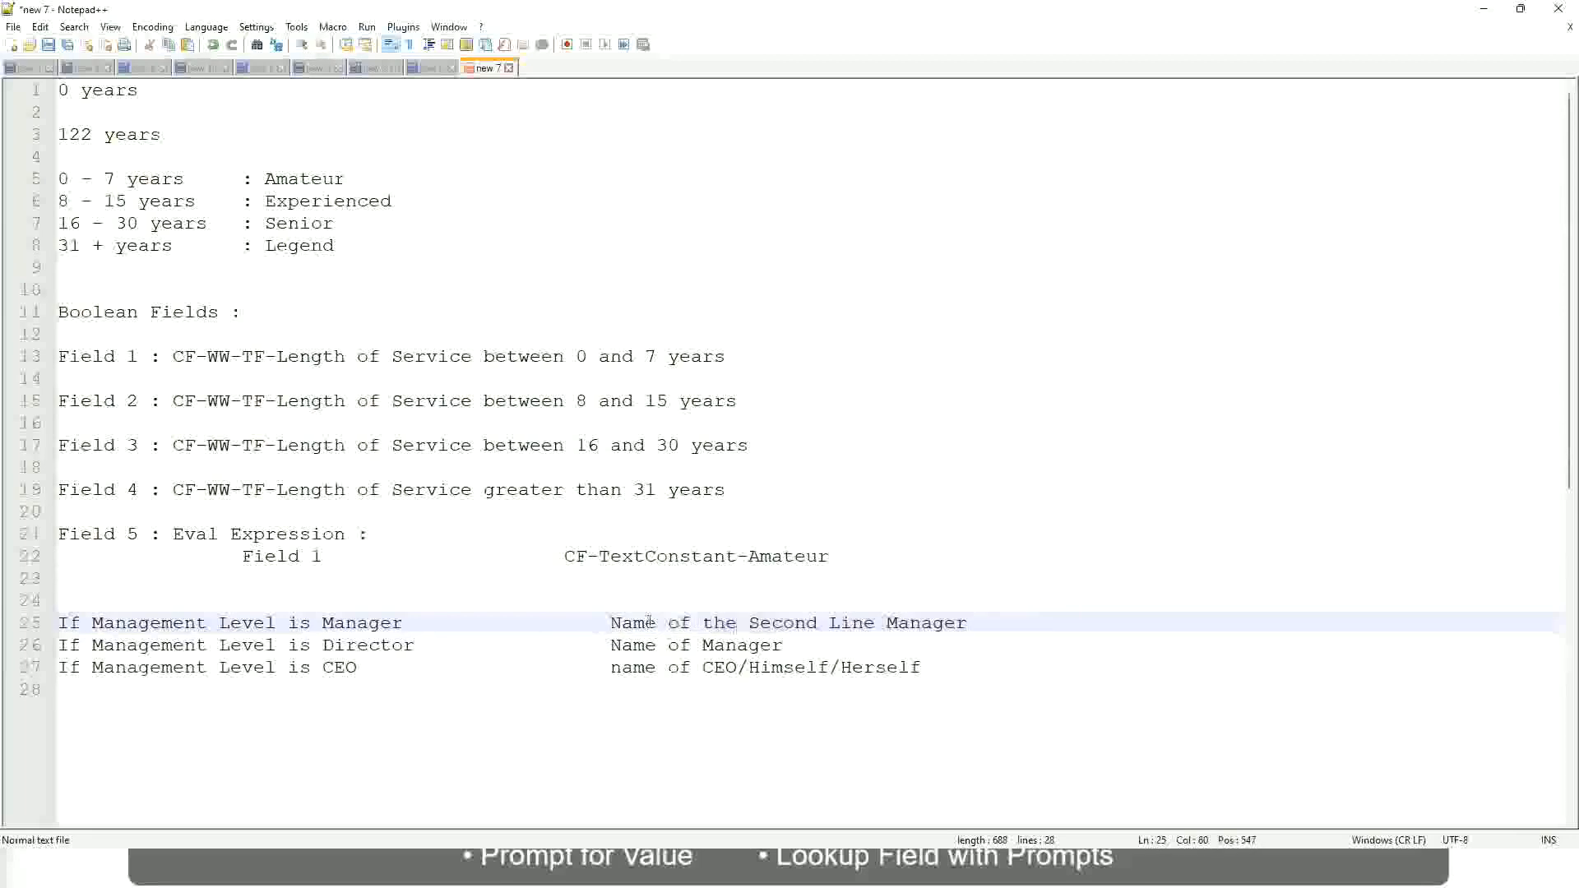
{"action": "left_click_drag", "start_coordinate": [611, 622], "coordinate": [969, 623]}
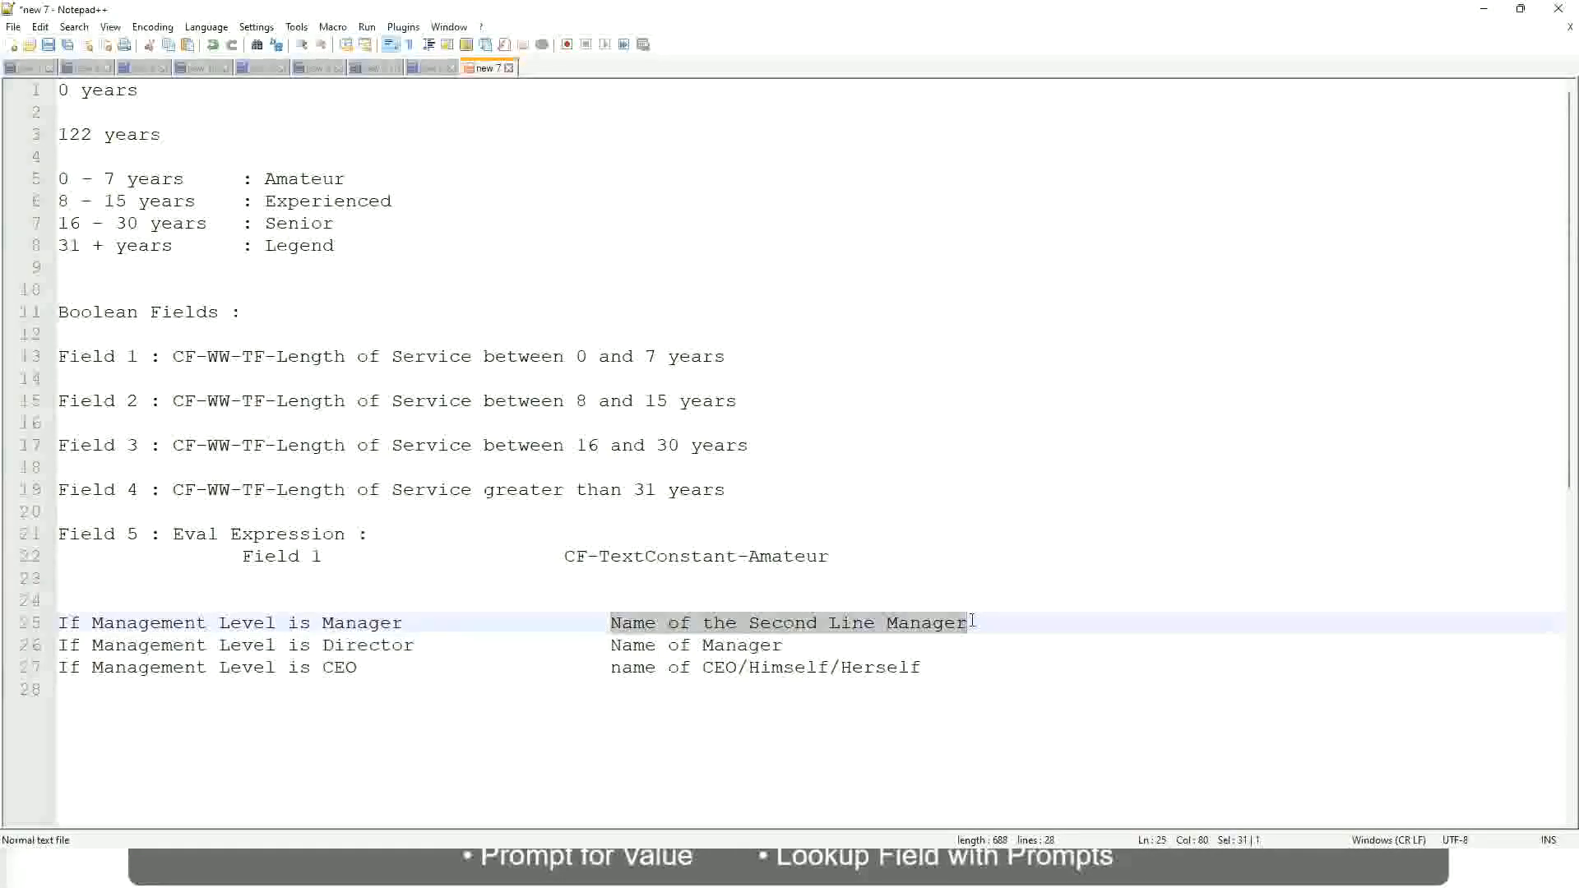
{"action": "left_click", "coordinate": [809, 627]}
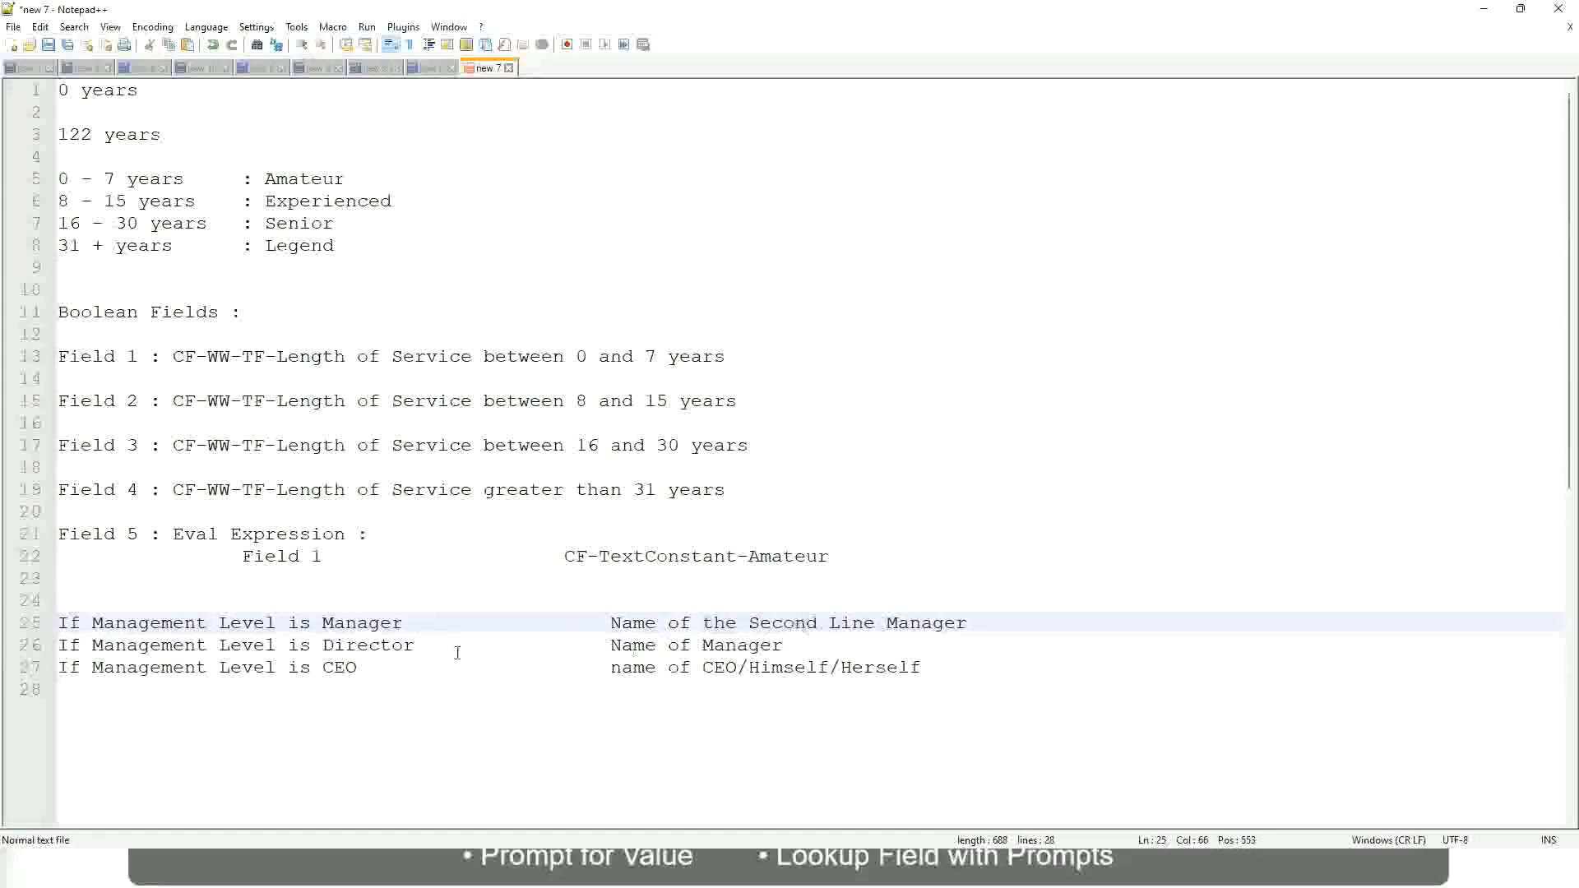
{"action": "left_click", "coordinate": [411, 623]}
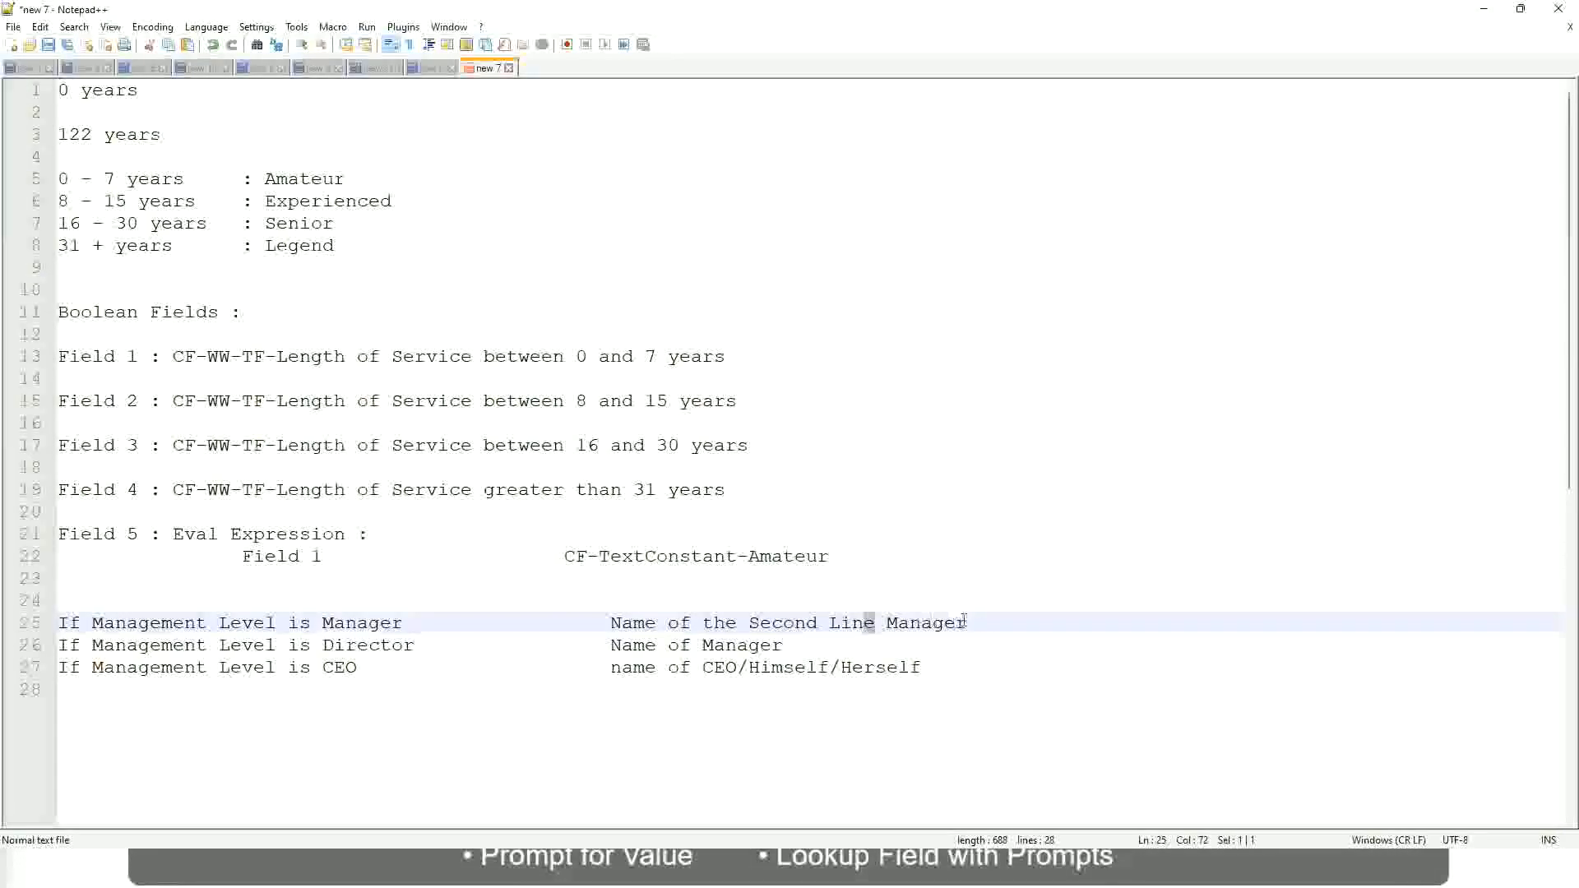
{"action": "left_click", "coordinate": [992, 618]}
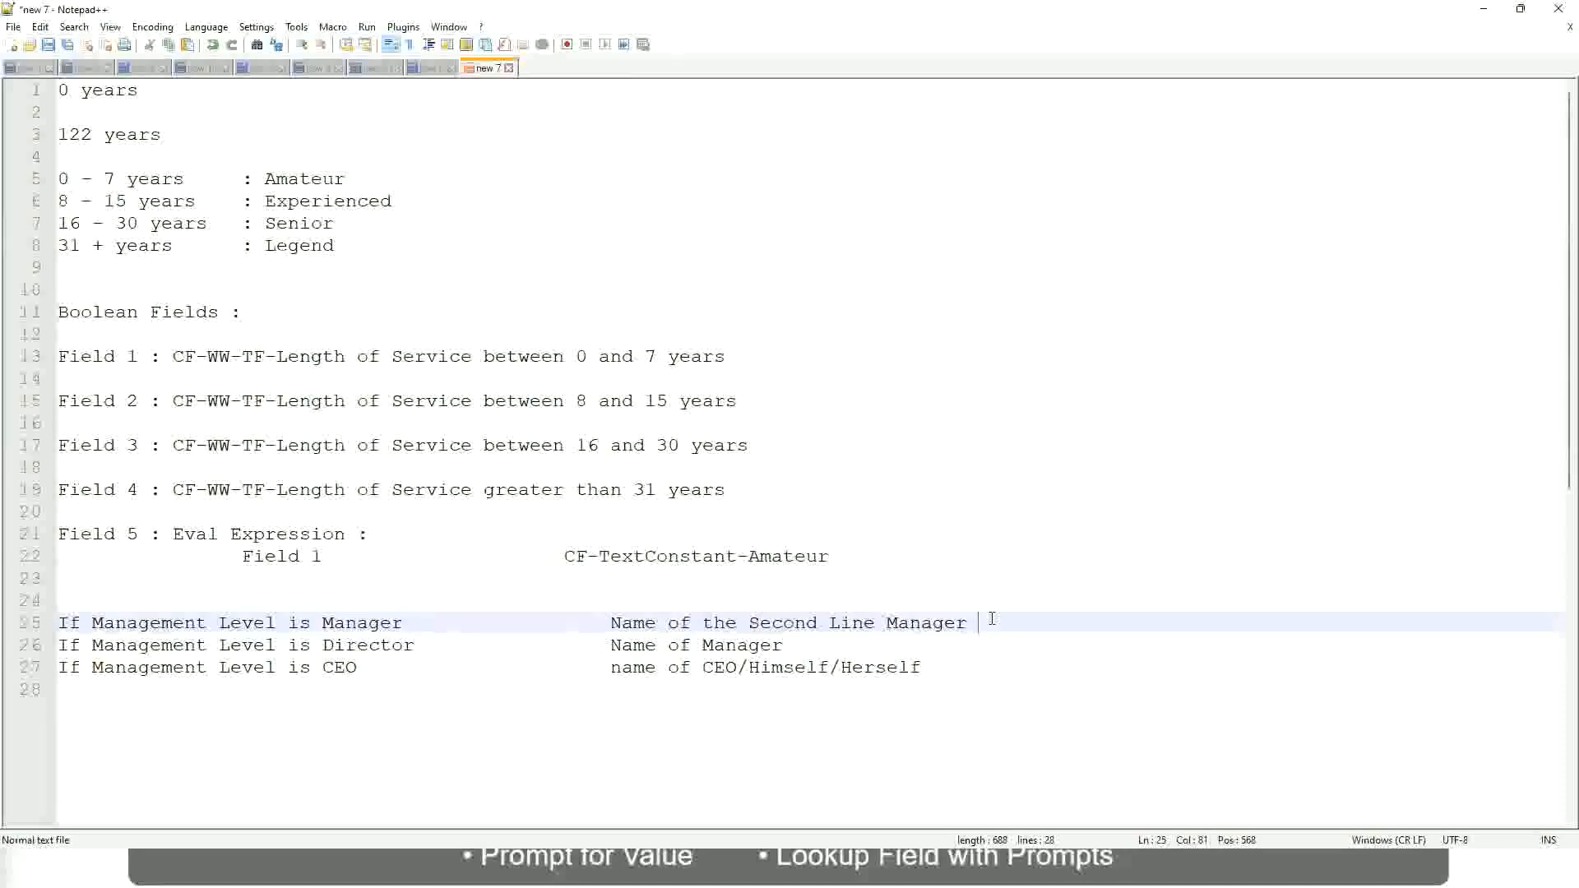
{"action": "left_click", "coordinate": [933, 618]}
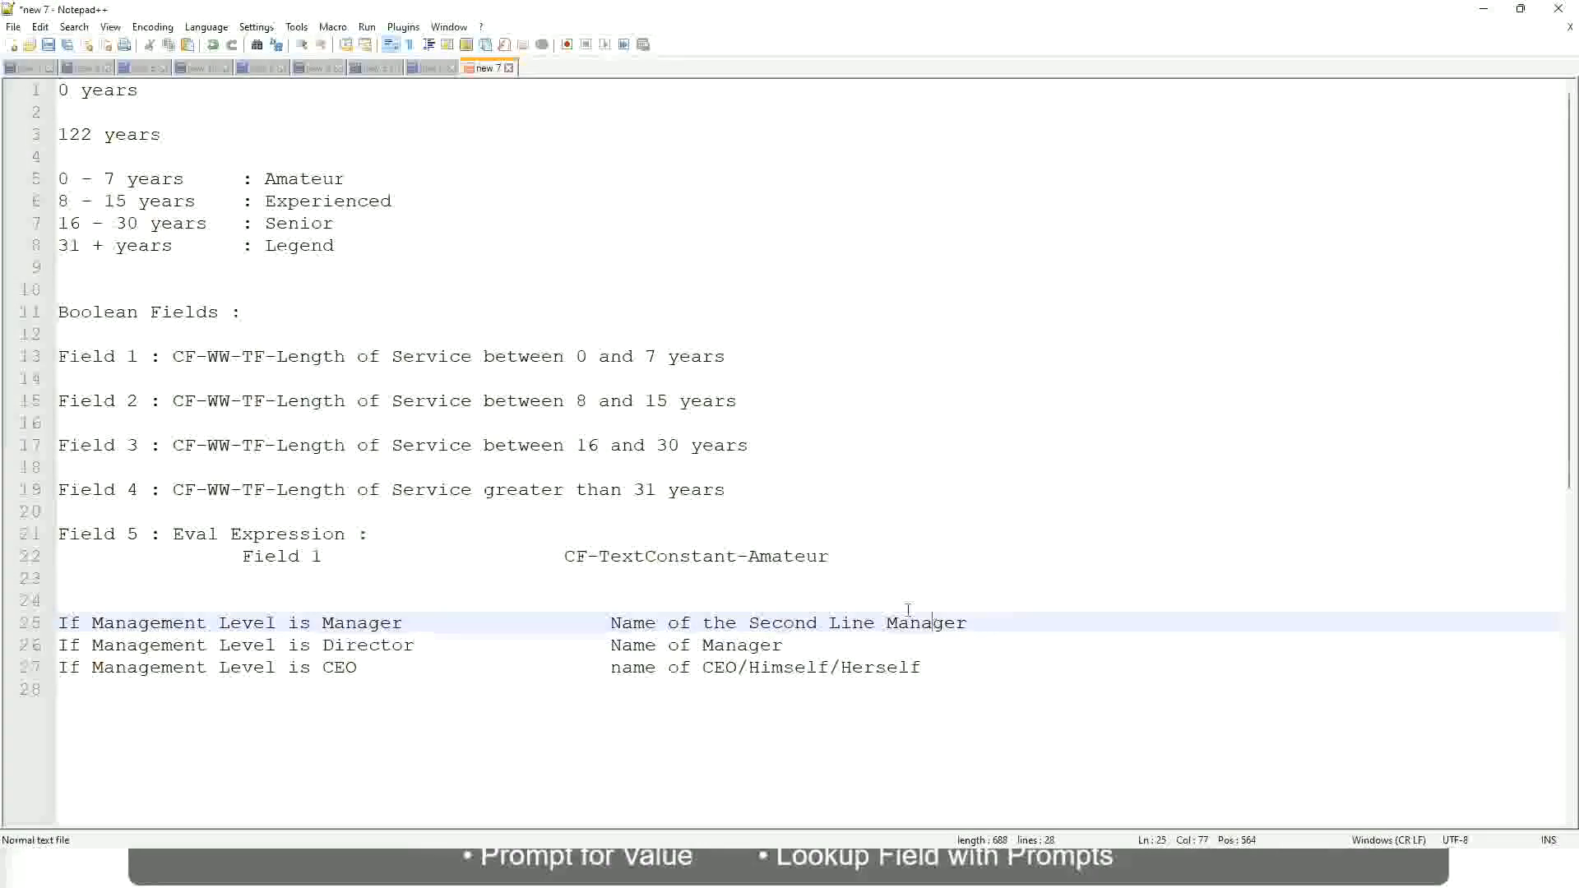
Compare the fixed experience labels on lines 5 to 8 with the name outcomes of the management level rules on lines 25 to 27
{"action": "double_click", "coordinate": [305, 179]}
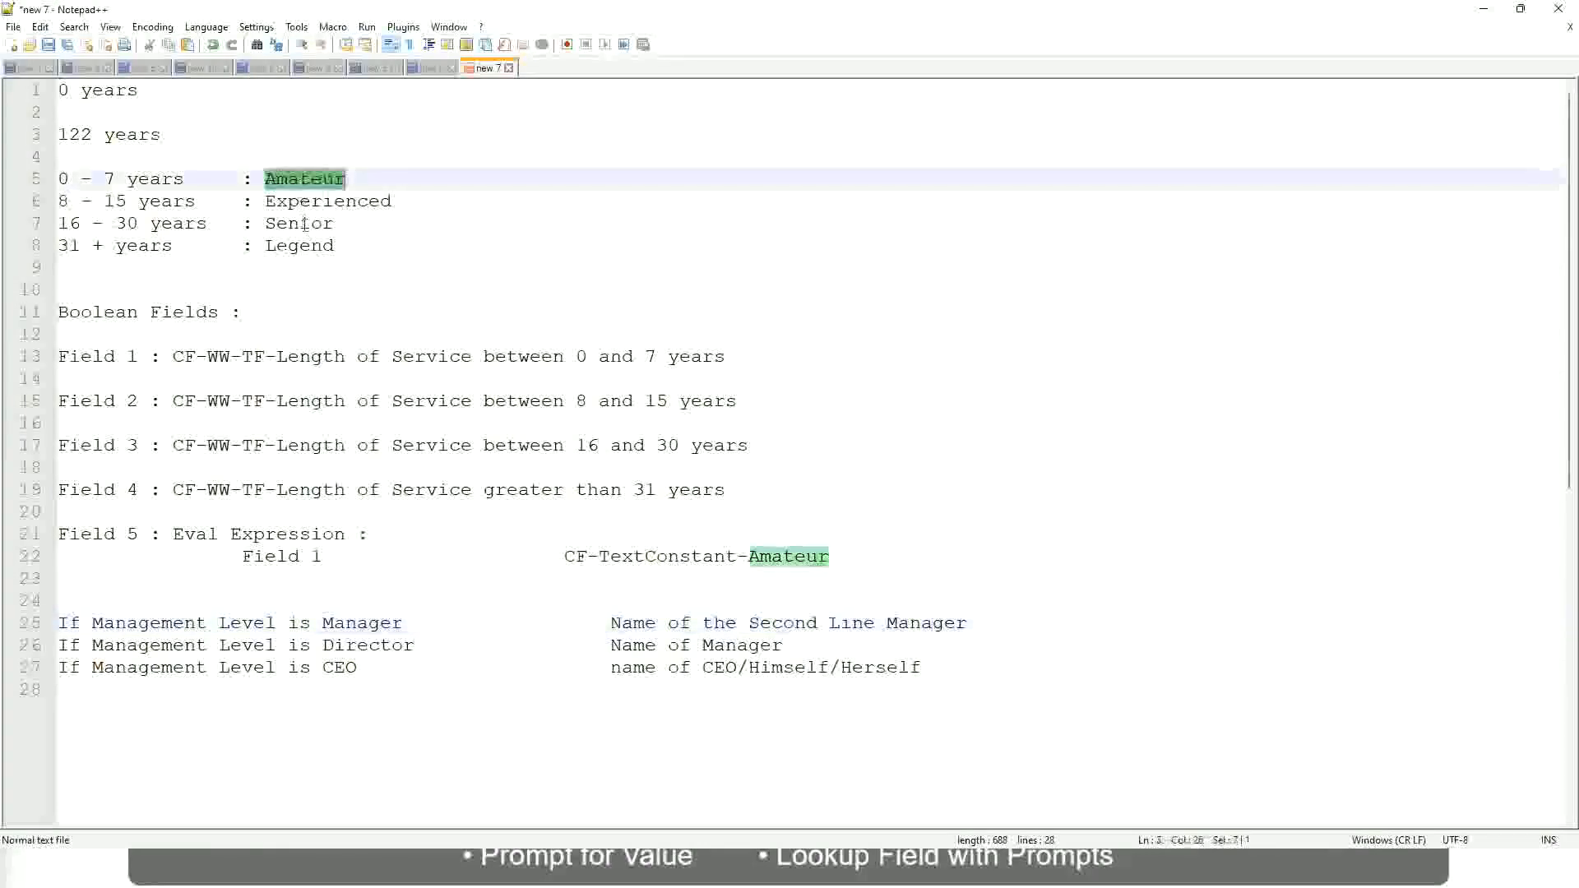
{"action": "double_click", "coordinate": [325, 201]}
{"action": "double_click", "coordinate": [301, 224]}
{"action": "left_click", "coordinate": [299, 245]}
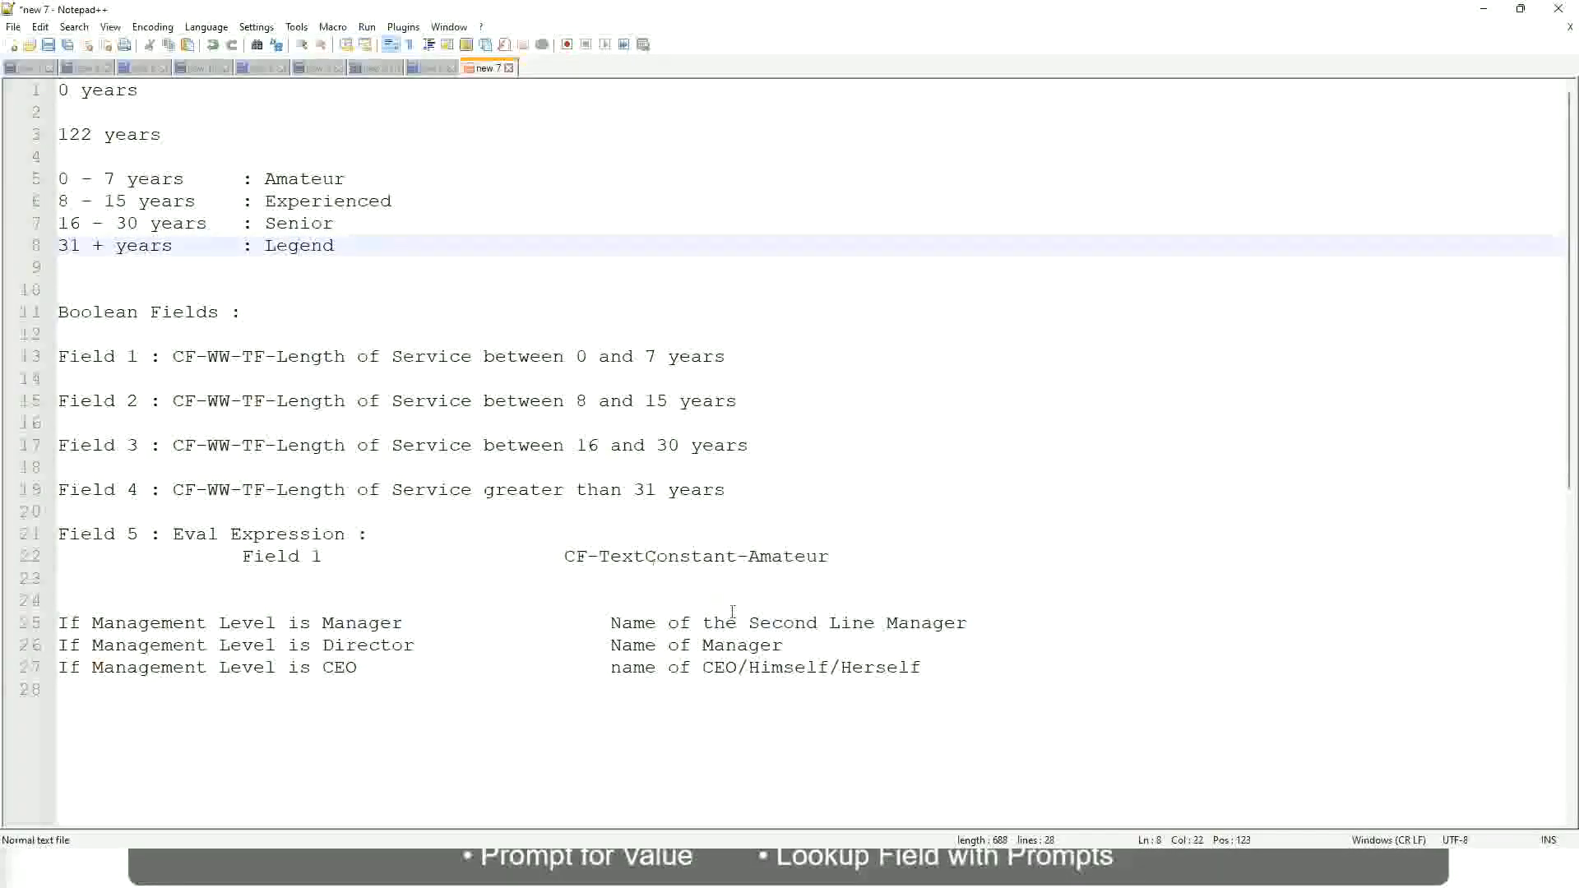
{"action": "left_click", "coordinate": [808, 667]}
{"action": "left_click", "coordinate": [744, 646]}
{"action": "left_click", "coordinate": [759, 625]}
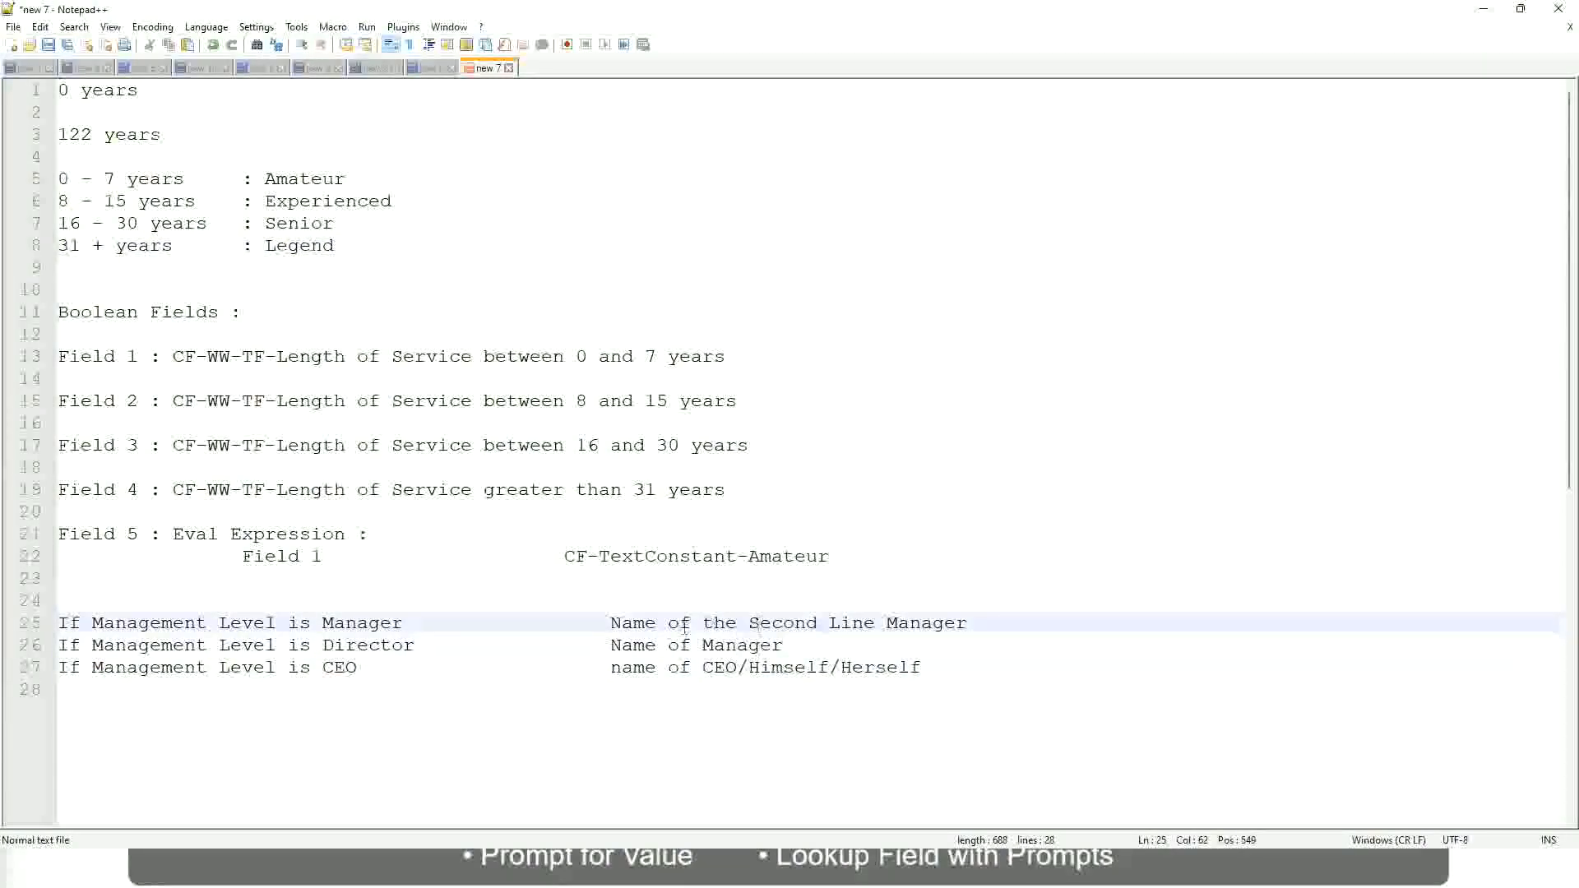
{"action": "left_click", "coordinate": [429, 650]}
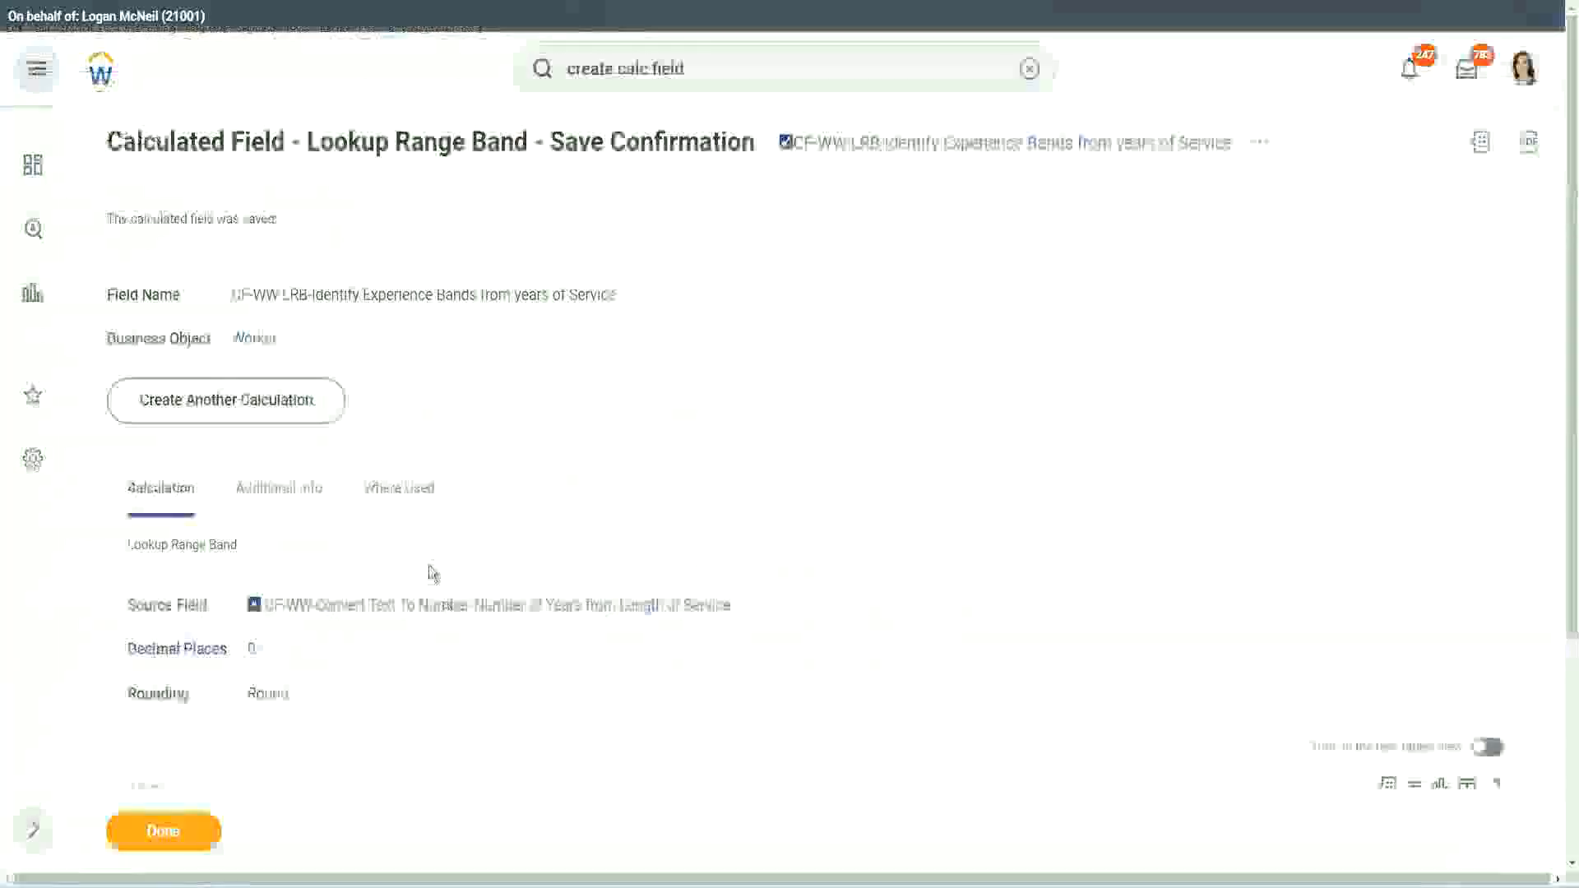
Switch to Workday, copy the name of the saved calculated field CF-WW-LRB-Identify Experience Bands from years of Service, and finish the save confirmation
{"action": "scroll", "coordinate": [509, 411], "scroll_direction": "down", "scroll_amount": 4}
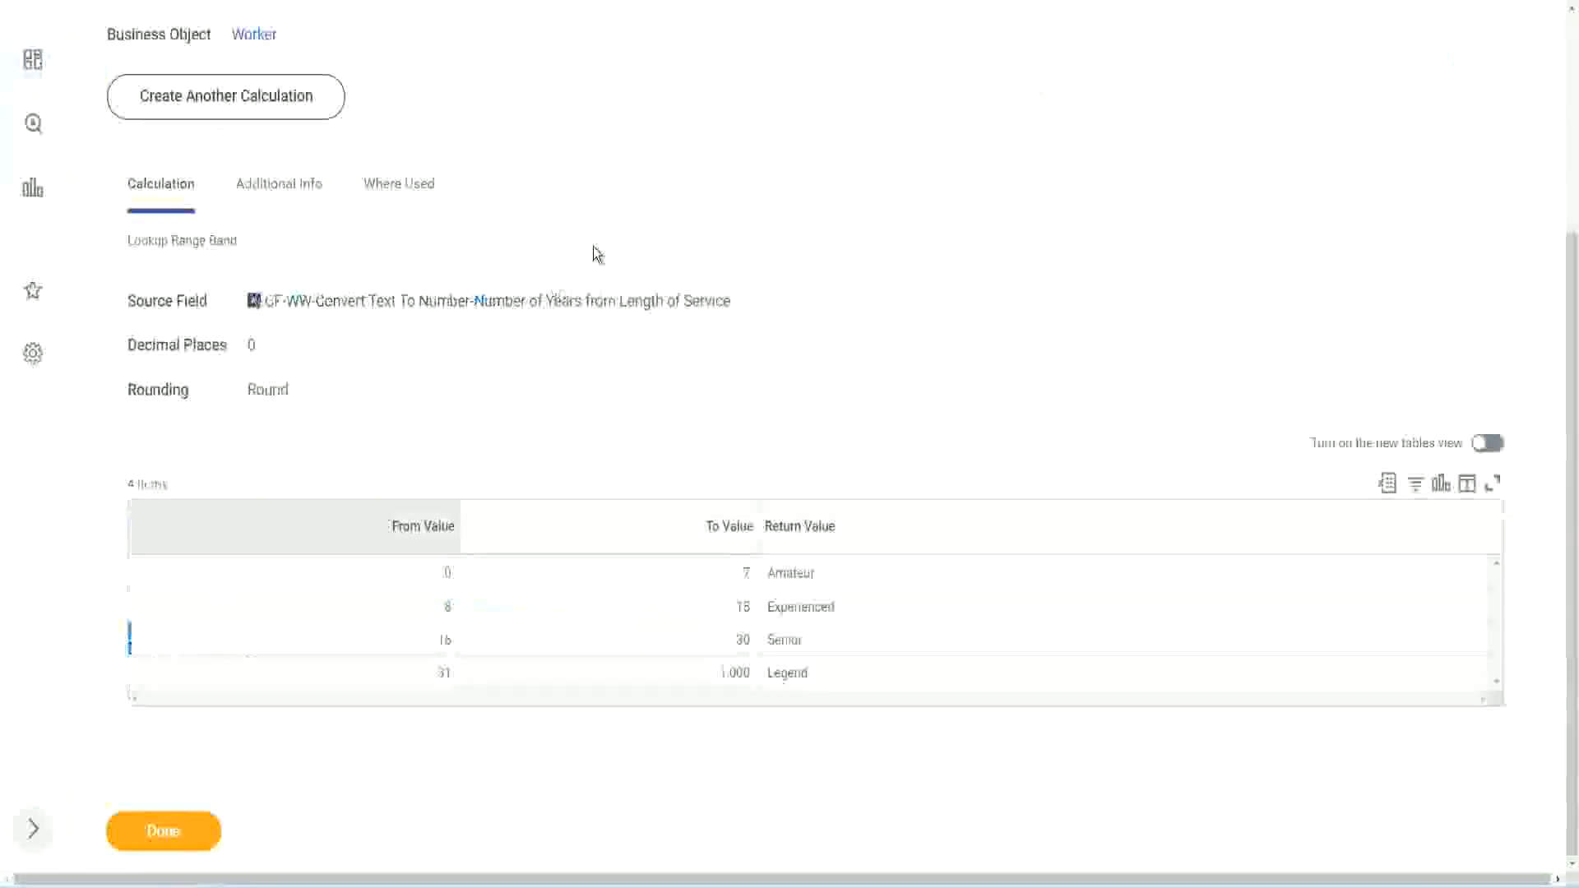
{"action": "scroll", "coordinate": [658, 247], "scroll_direction": "up", "scroll_amount": 4}
{"action": "right_click", "coordinate": [927, 151]}
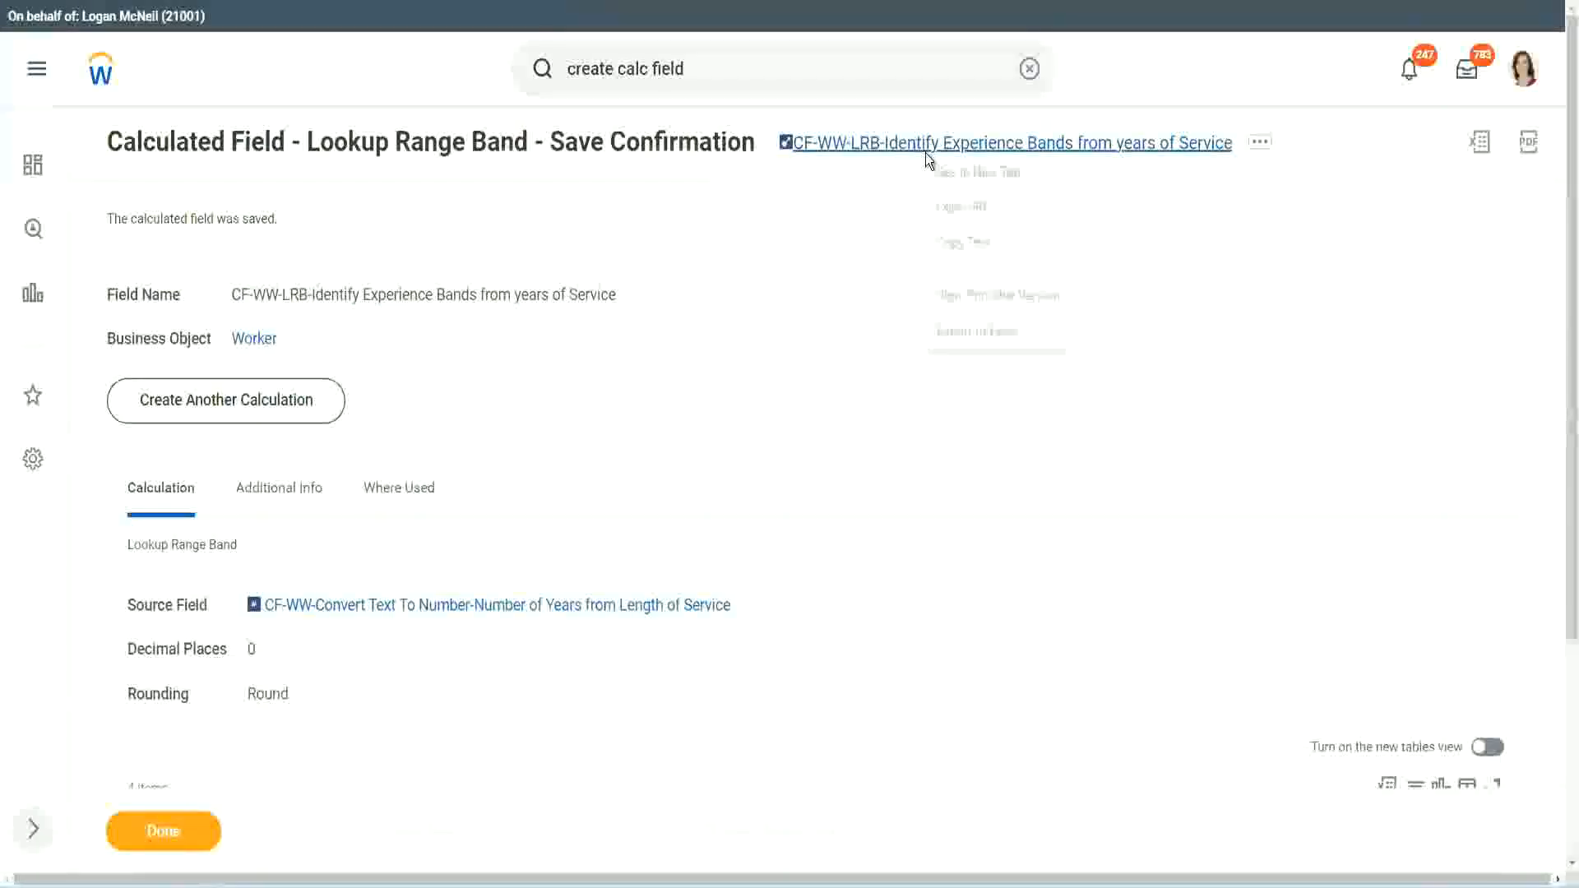
{"action": "left_click", "coordinate": [962, 244]}
{"action": "left_click", "coordinate": [152, 840]}
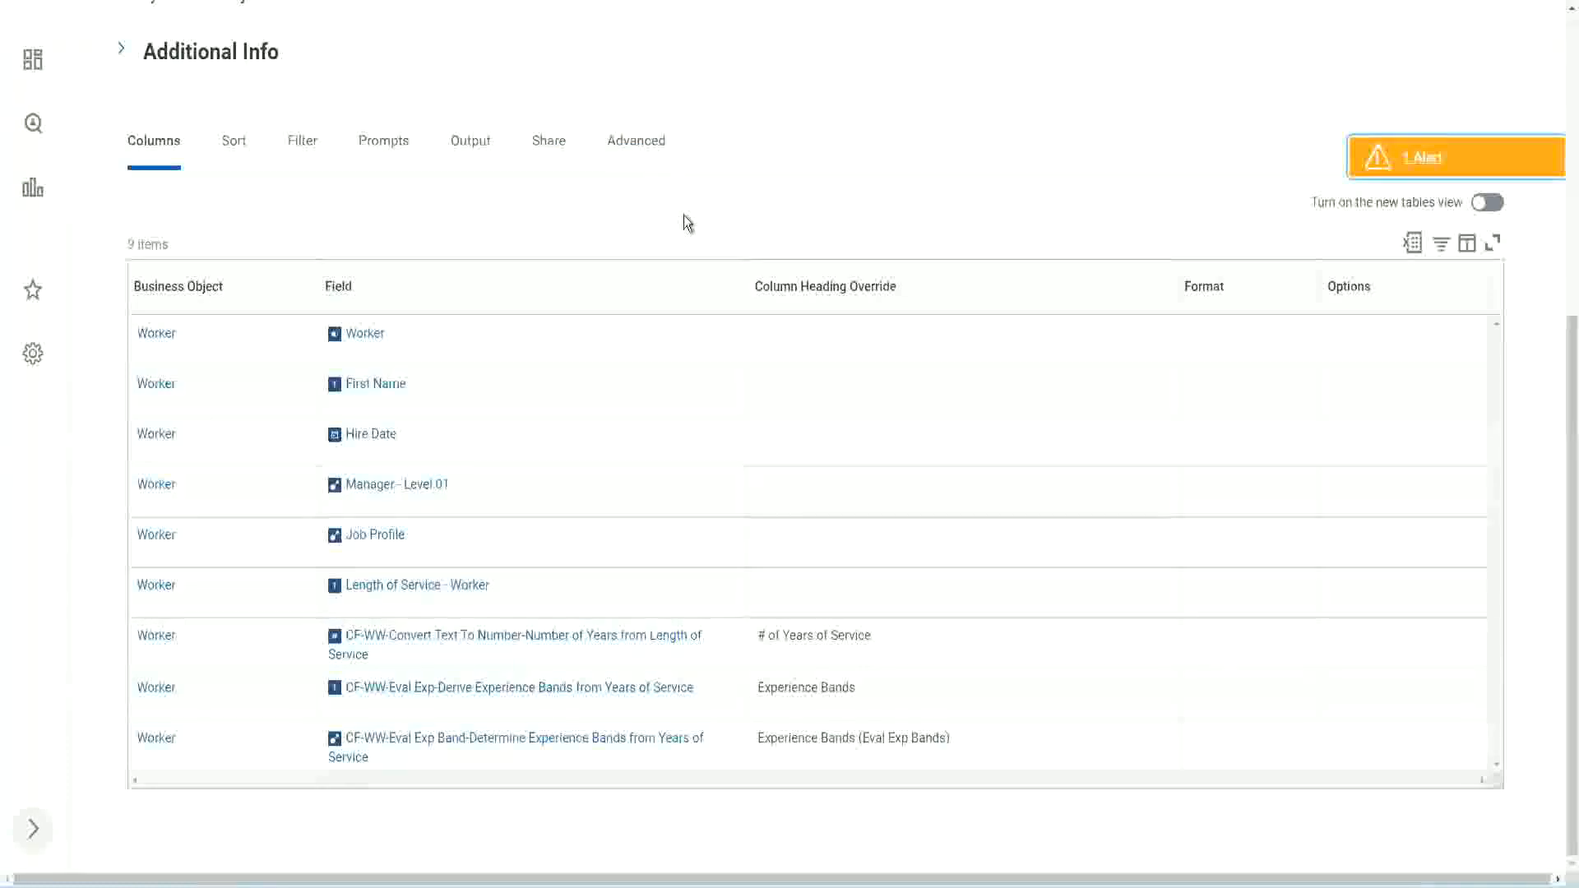
Open the WW Employee Details custom report for editing
{"action": "scroll", "coordinate": [683, 222], "scroll_direction": "up", "scroll_amount": 6}
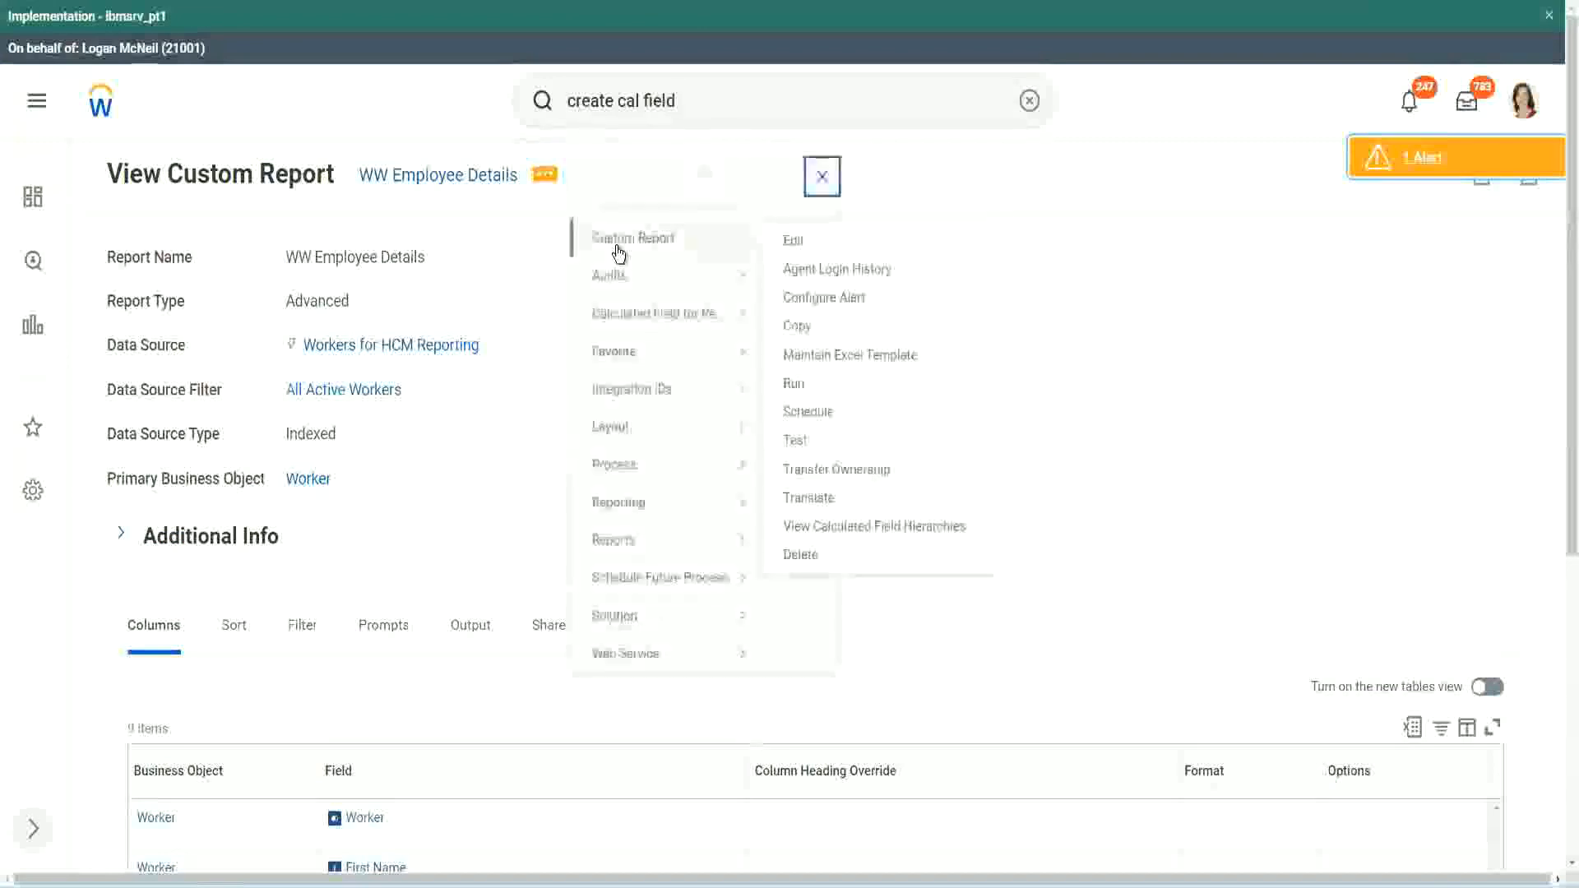
{"action": "left_click", "coordinate": [794, 241]}
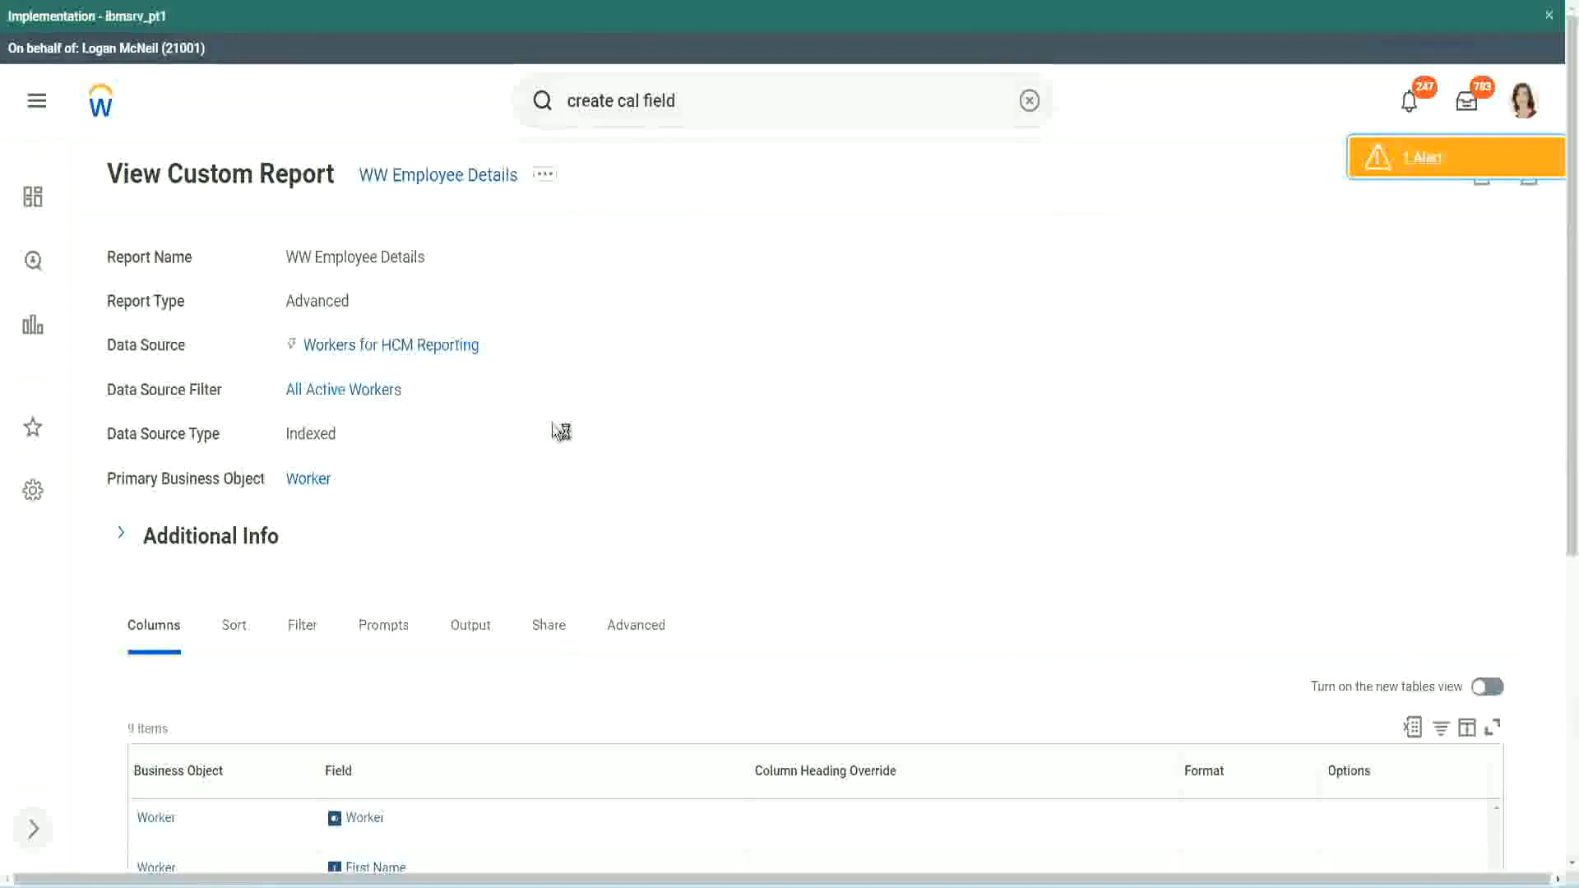
{"action": "scroll", "coordinate": [600, 428], "scroll_direction": "down", "scroll_amount": 5}
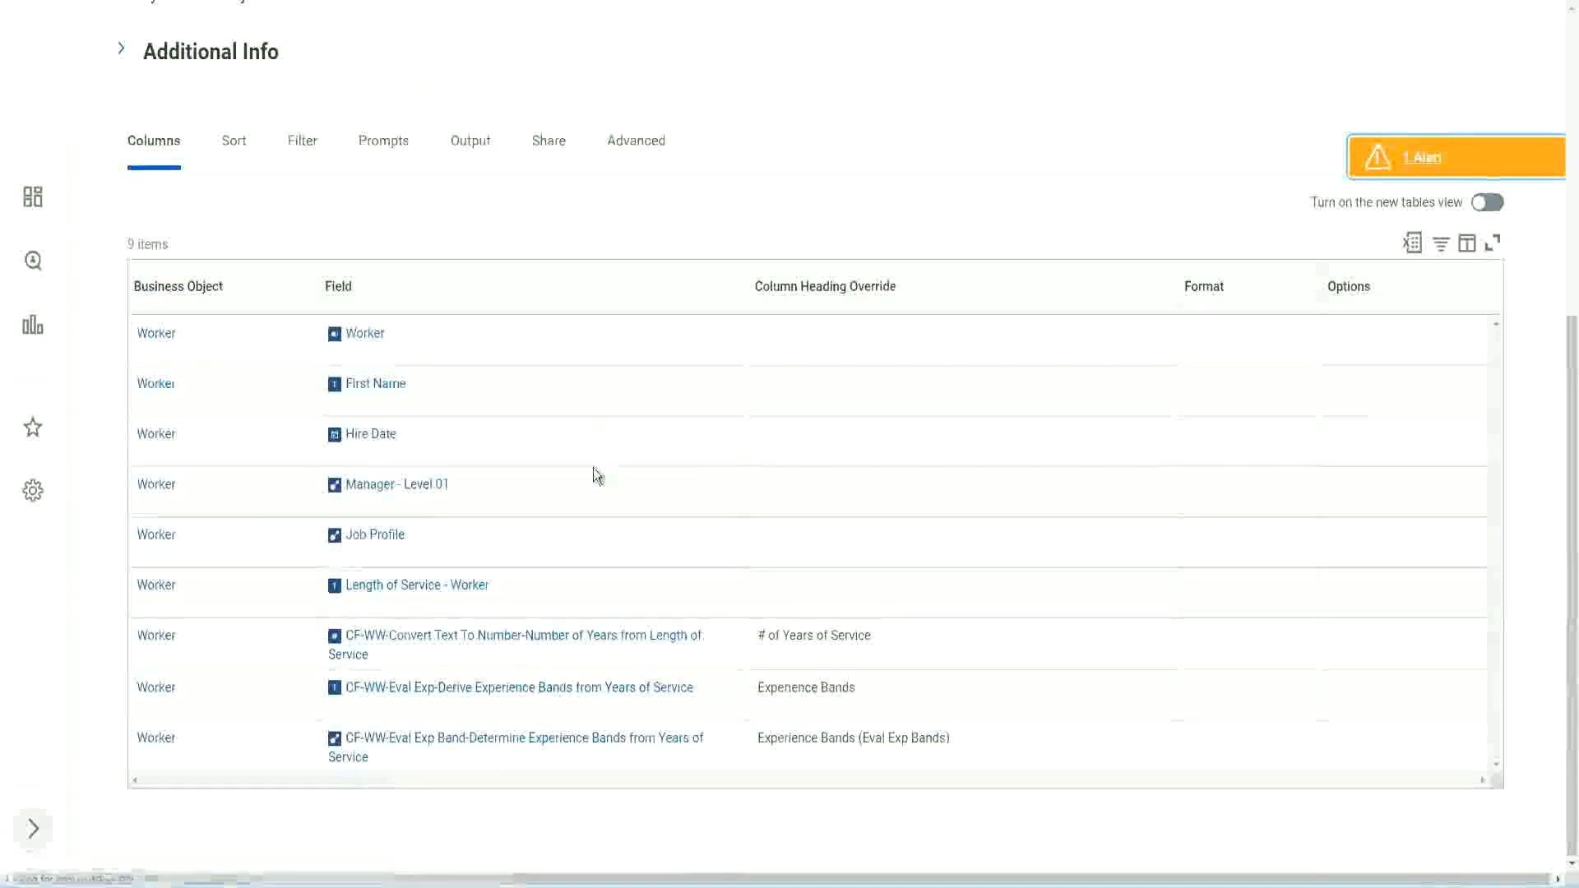
{"action": "scroll", "coordinate": [592, 458], "scroll_direction": "down", "scroll_amount": 5}
{"action": "scroll", "coordinate": [526, 494], "scroll_direction": "down", "scroll_amount": 3}
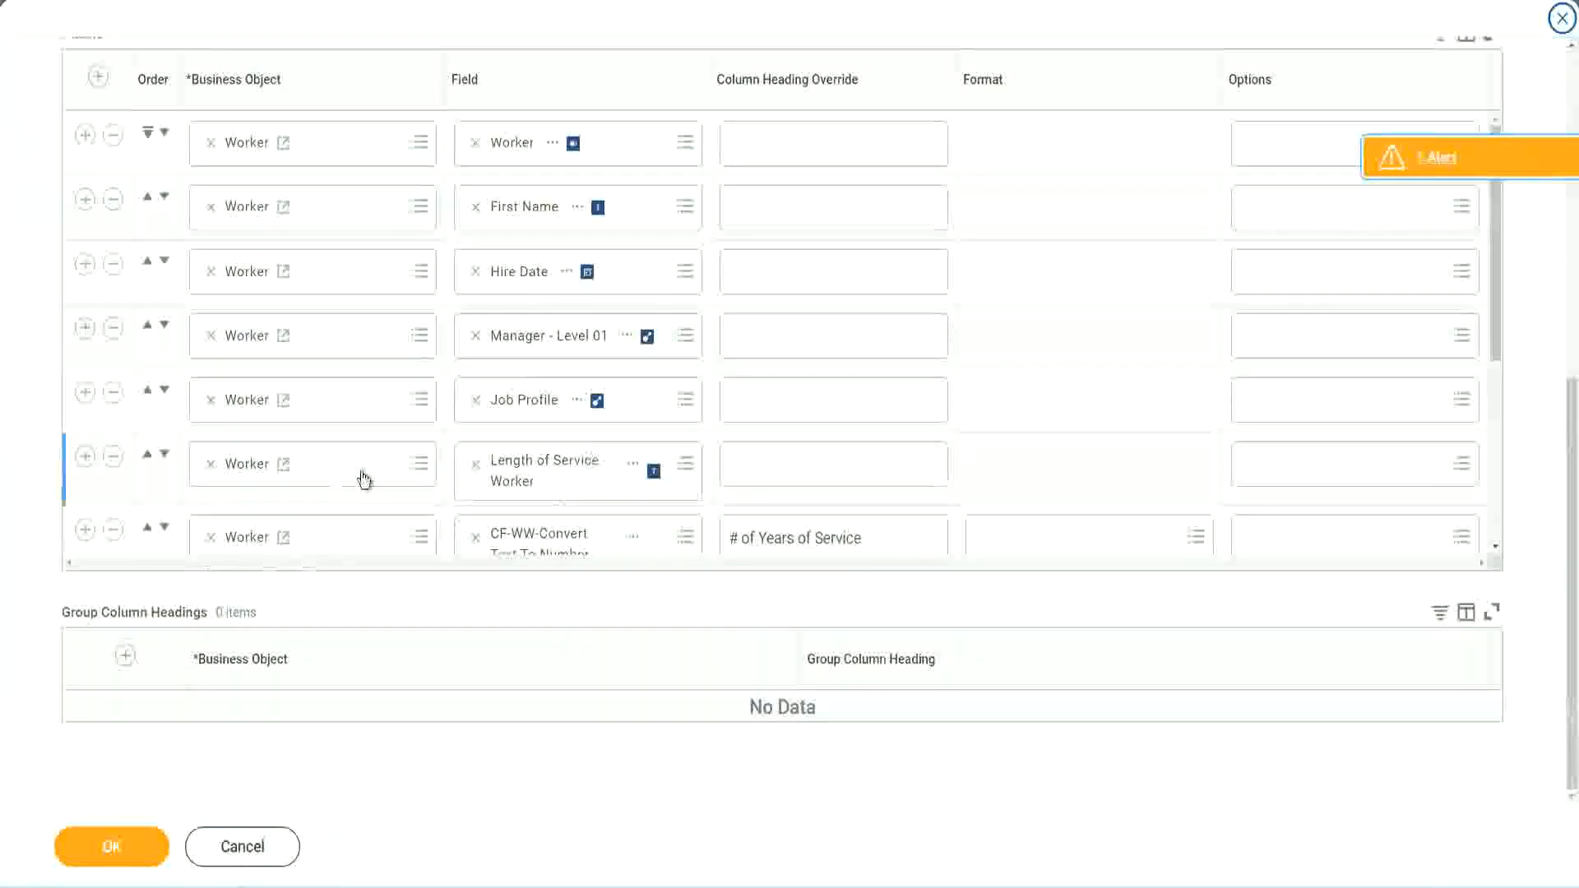
Add a Worker column after the last one, using the field CF-WW-LRB-Identify Experience Bands from years of Service
{"action": "scroll", "coordinate": [328, 485], "scroll_direction": "down", "scroll_amount": 4}
{"action": "left_click", "coordinate": [85, 442]}
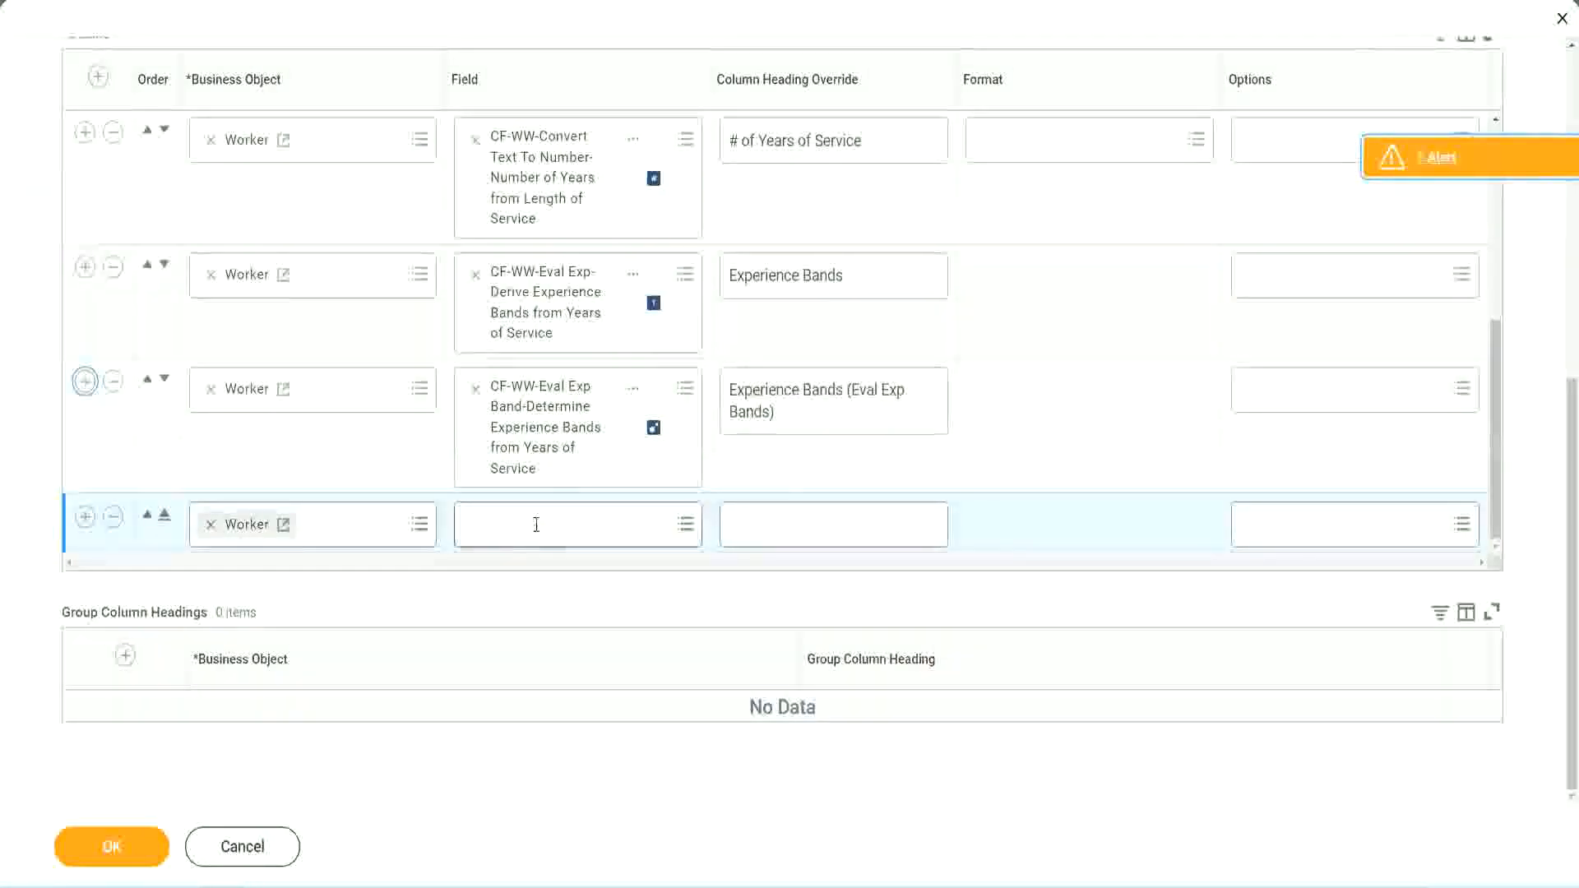
{"action": "left_click", "coordinate": [536, 524]}
{"action": "key", "text": "ctrl+v"}
{"action": "key", "text": "Return"}
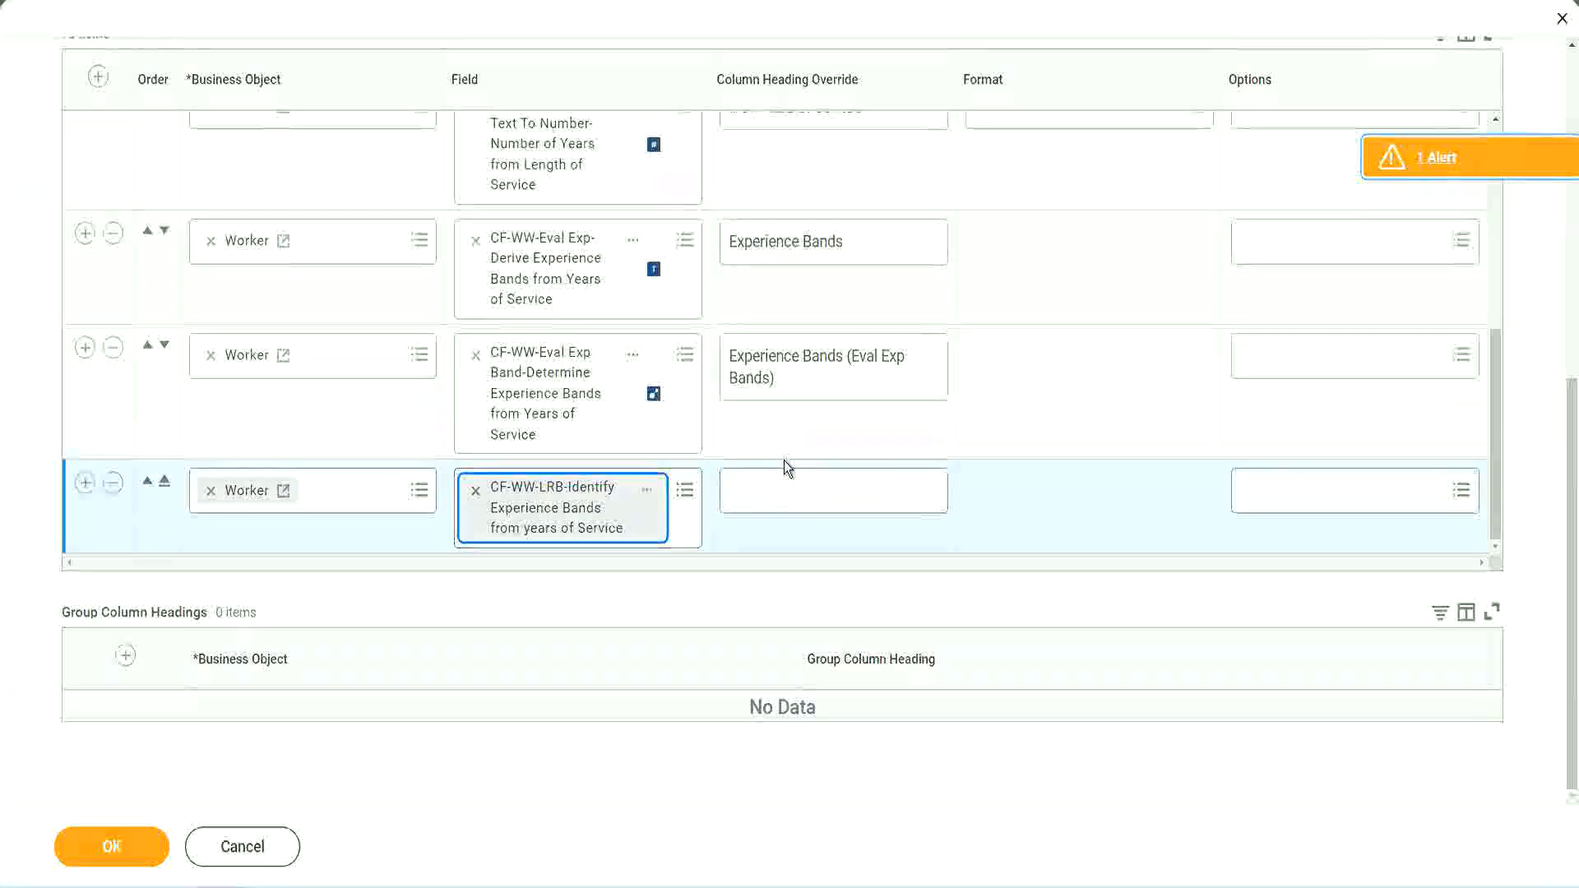
Set the new column's heading override to "Experience Bands (LRB)"
{"action": "left_click", "coordinate": [788, 481]}
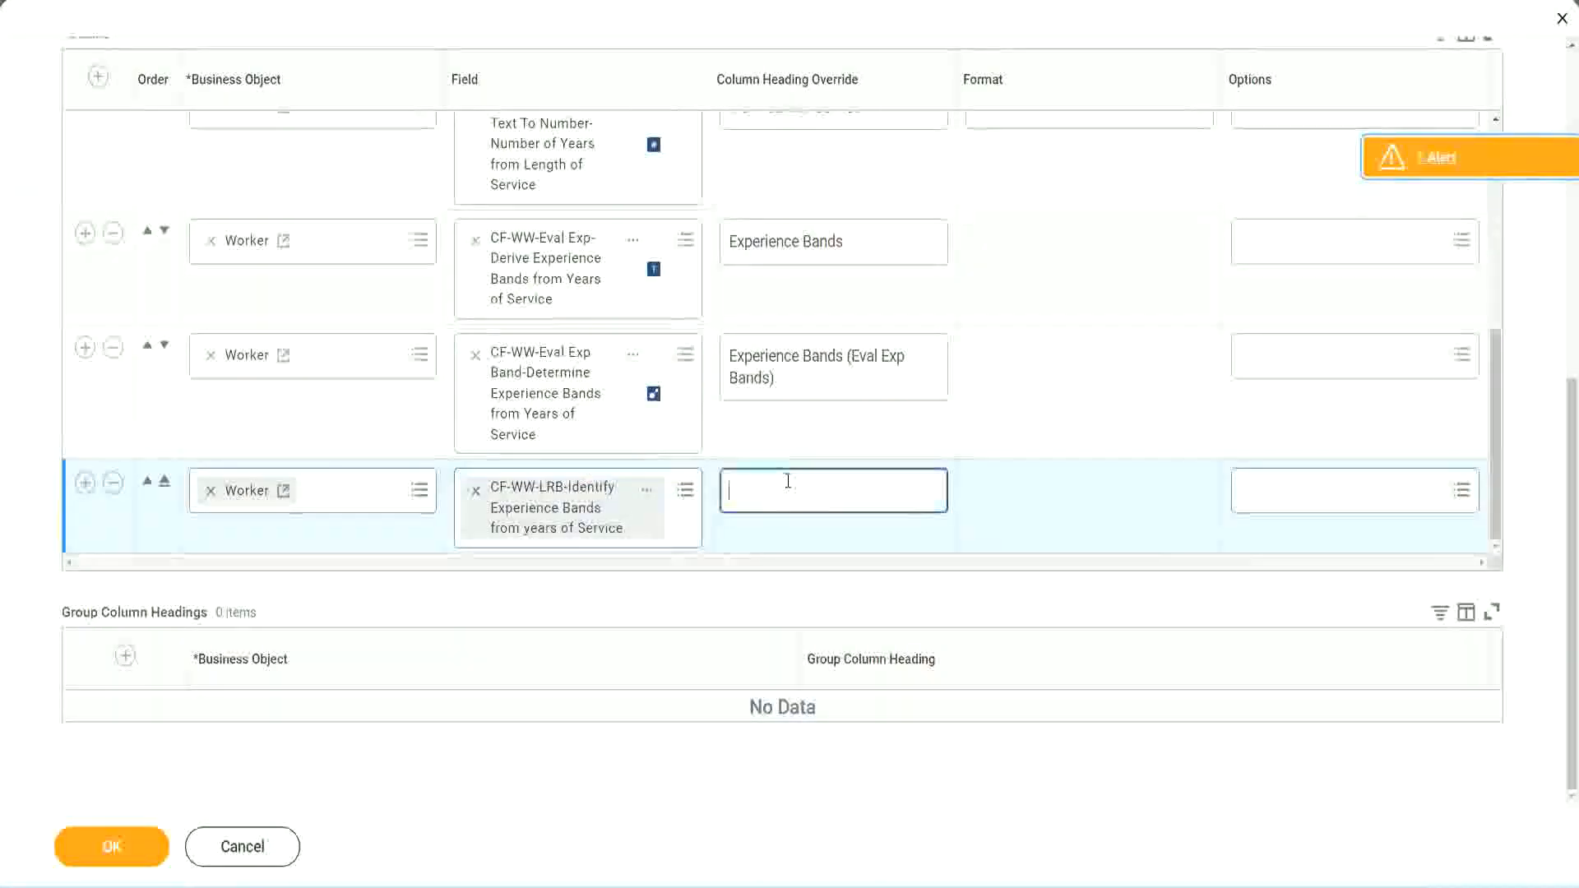
{"action": "type", "text": "Ex"}
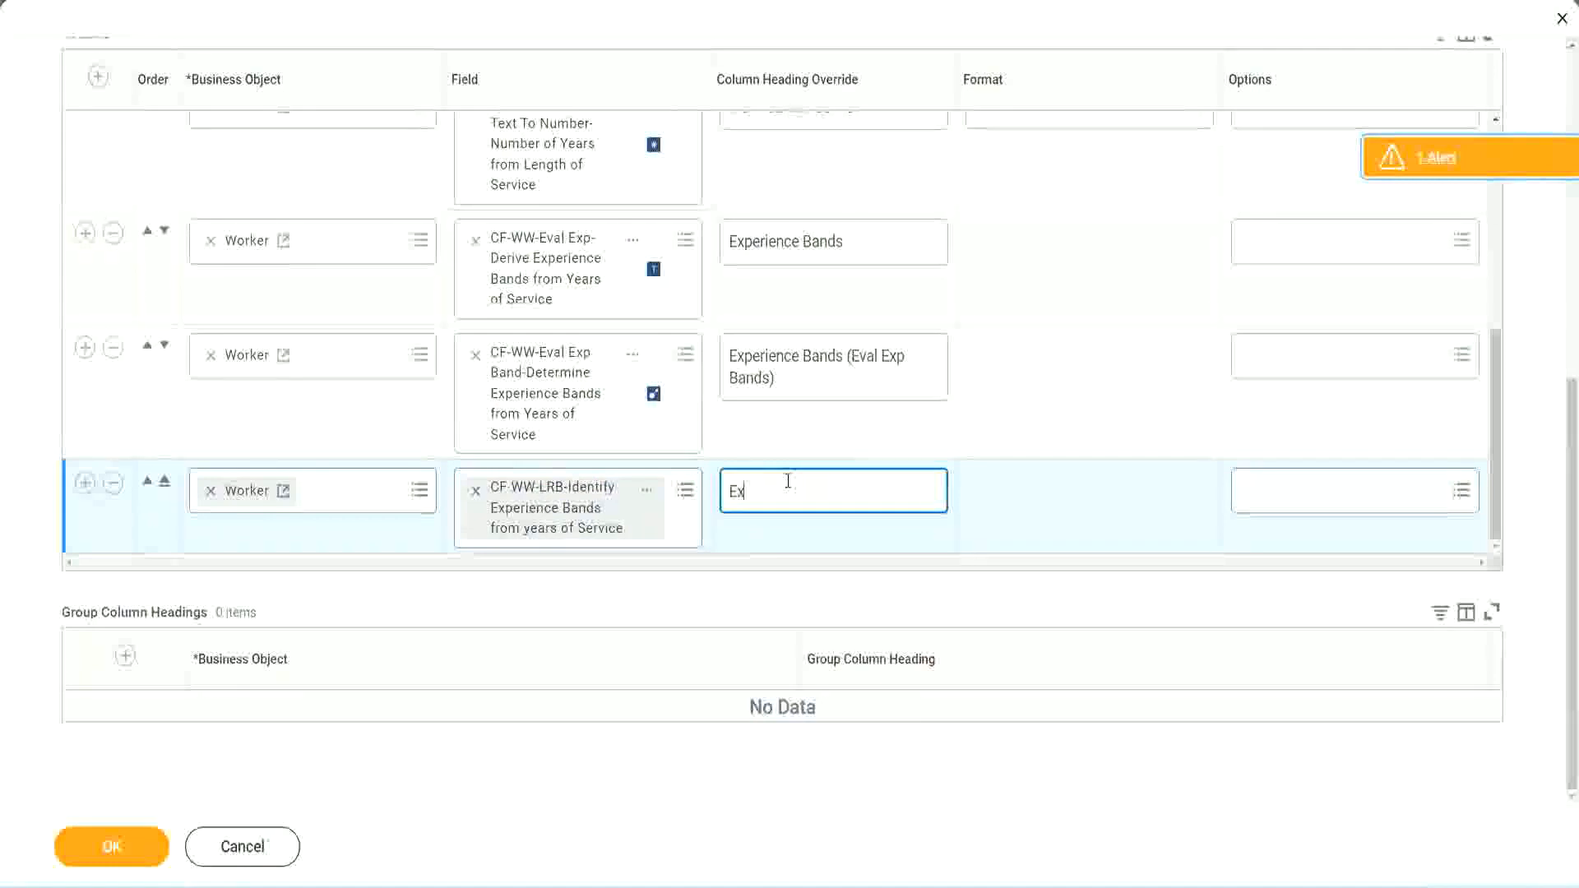
{"action": "type", "text": "pernence"}
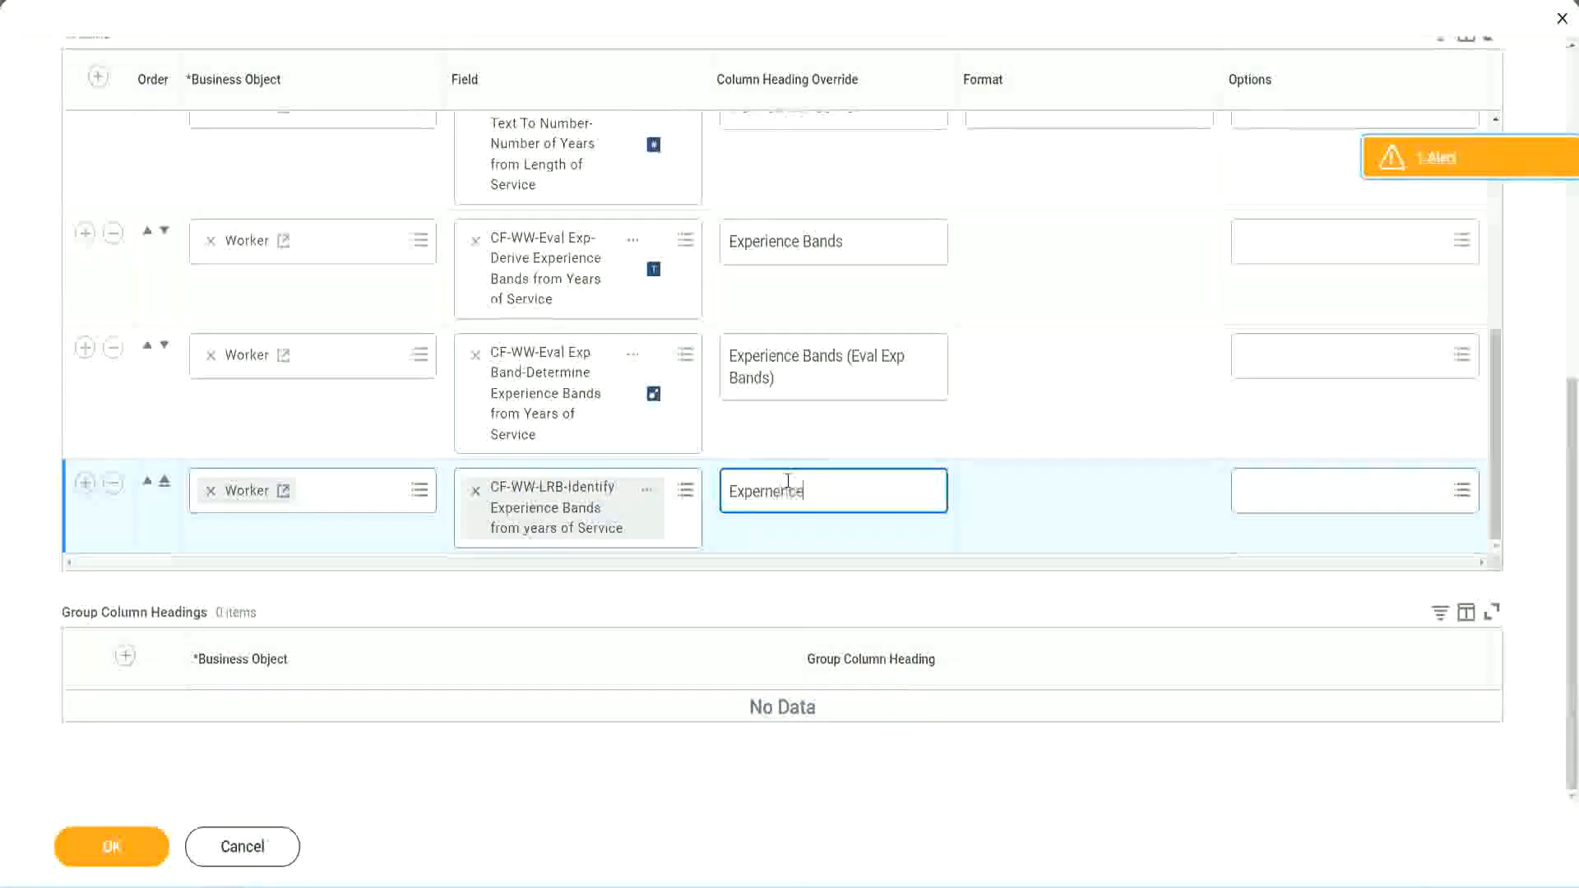
{"action": "key", "text": "BackSpace"}
{"action": "key", "text": "BackSpace"}
{"action": "key", "text": "BackSpace"}
{"action": "key", "text": "BackSpace"}
{"action": "key", "text": "BackSpace"}
{"action": "key", "text": "BackSpace"}
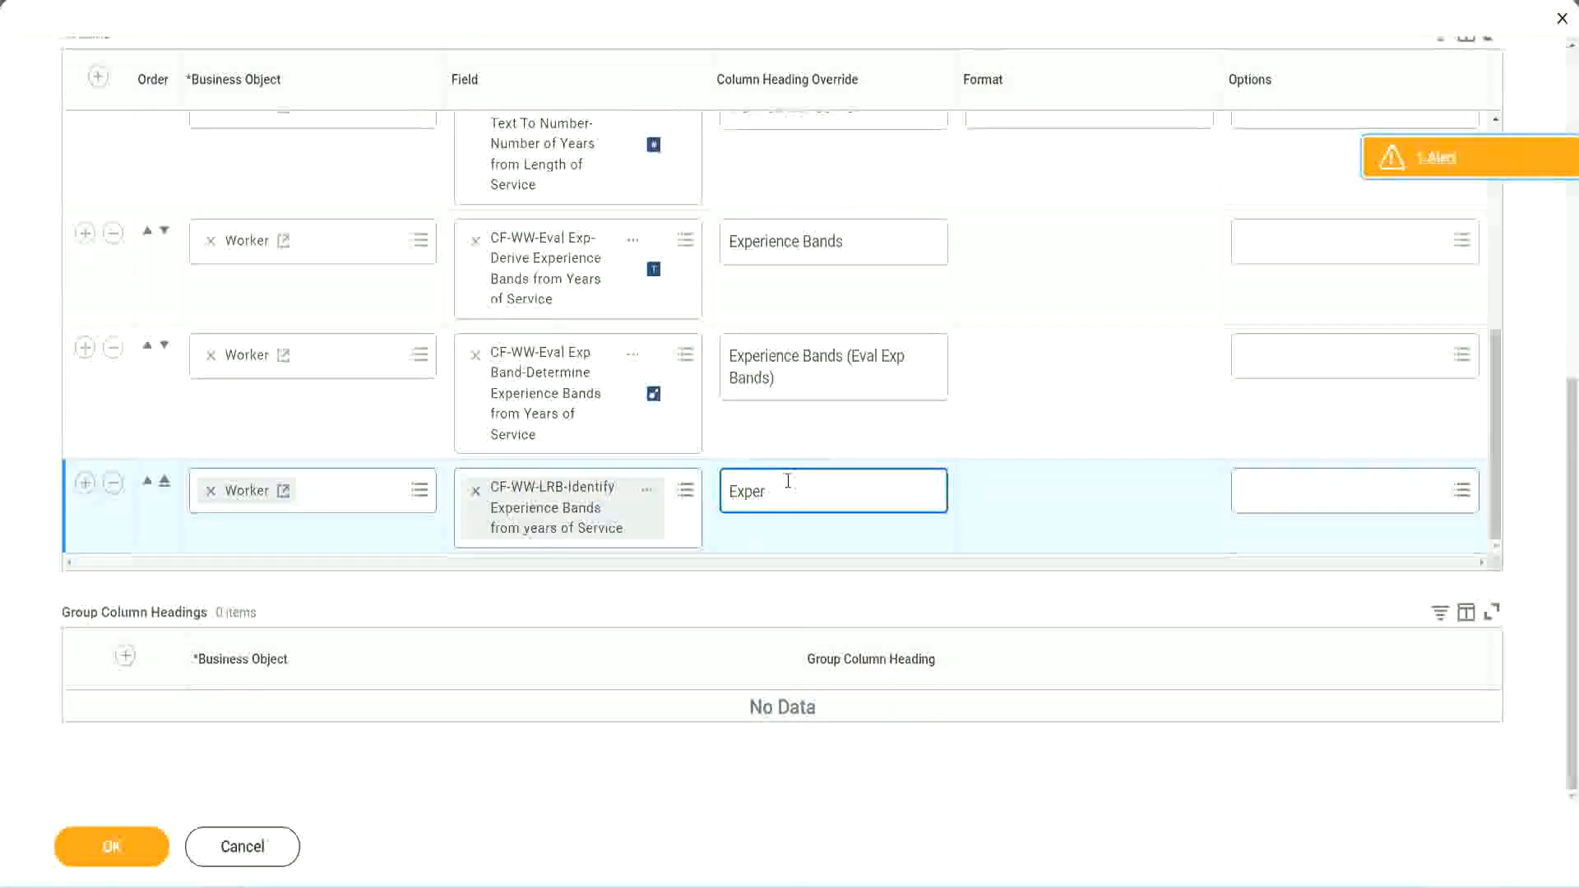
{"action": "type", "text": "rience Bands"}
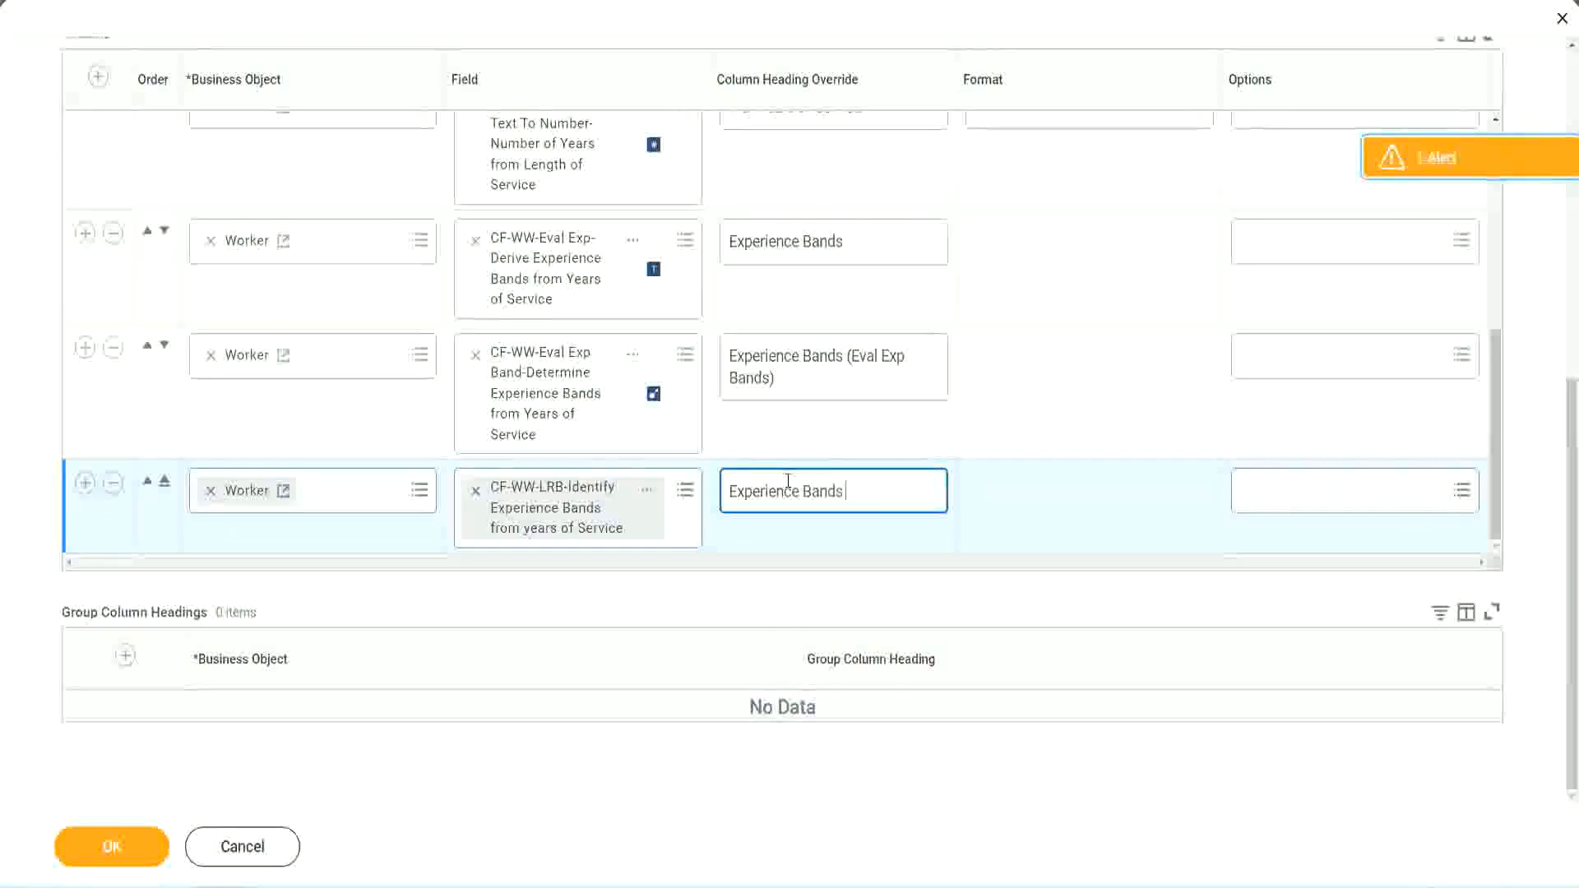
{"action": "type", "text": " (LRB)"}
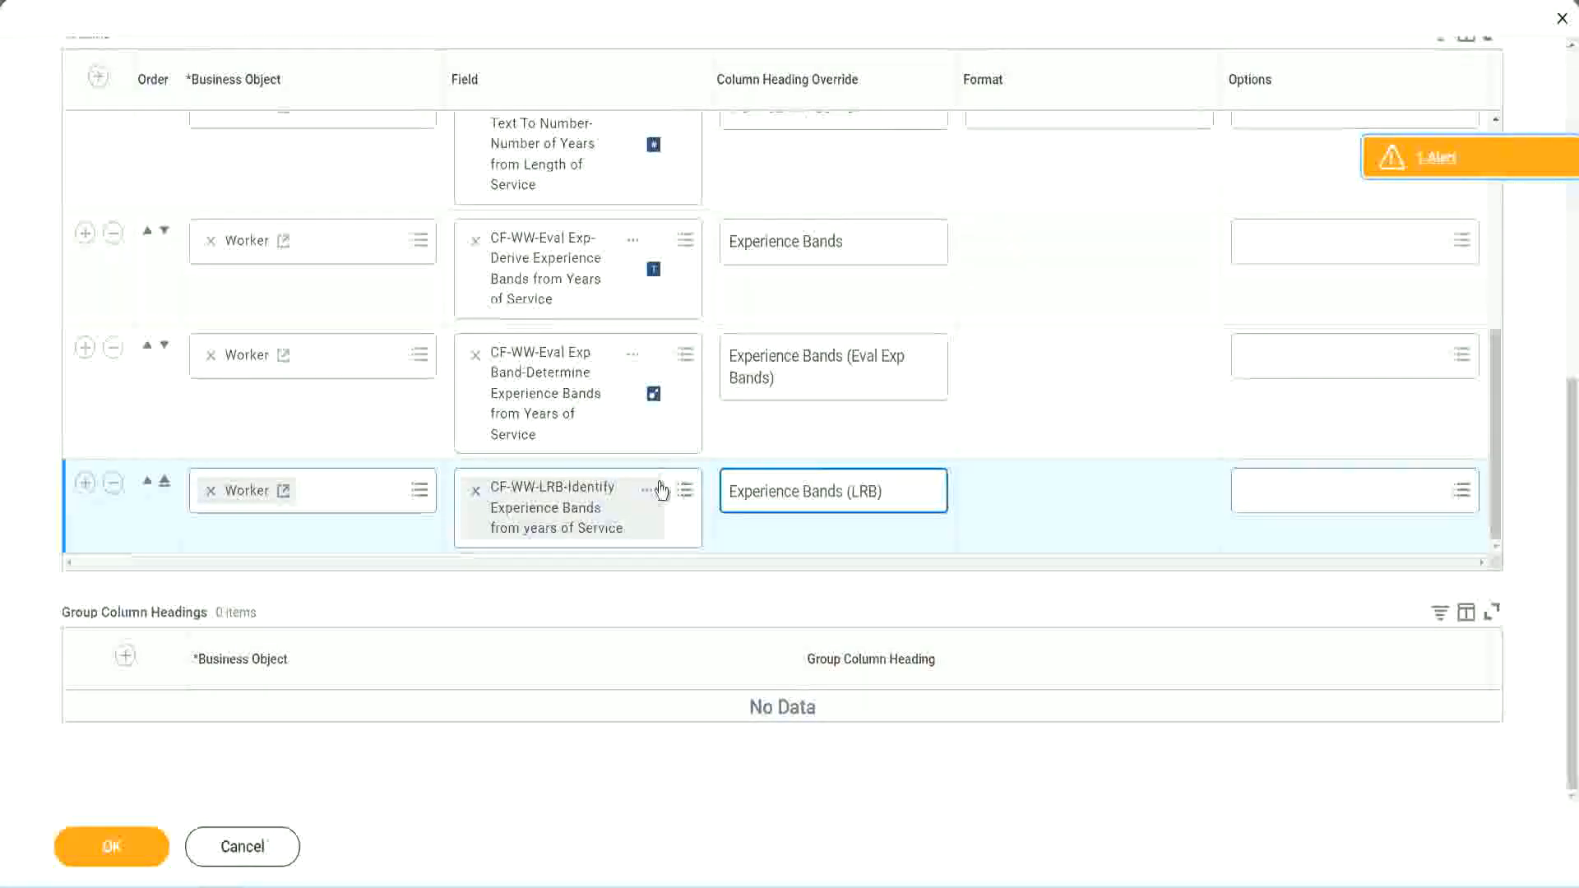
Save the report changes and run WW Employee Details with the worker type prompts left empty
{"action": "left_click", "coordinate": [140, 863]}
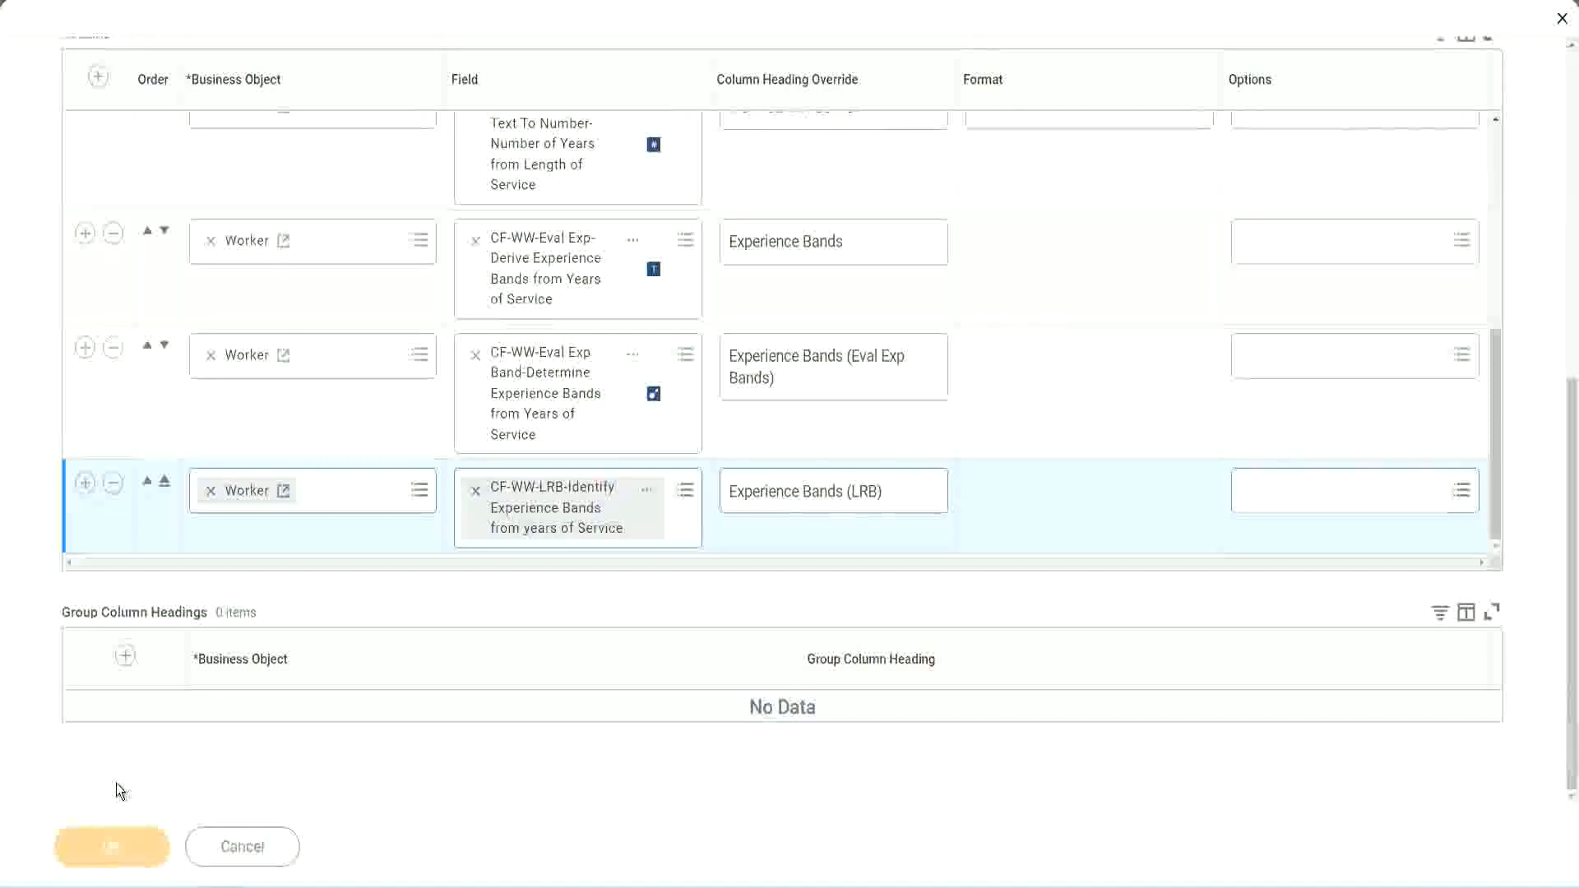
{"action": "left_click", "coordinate": [163, 831]}
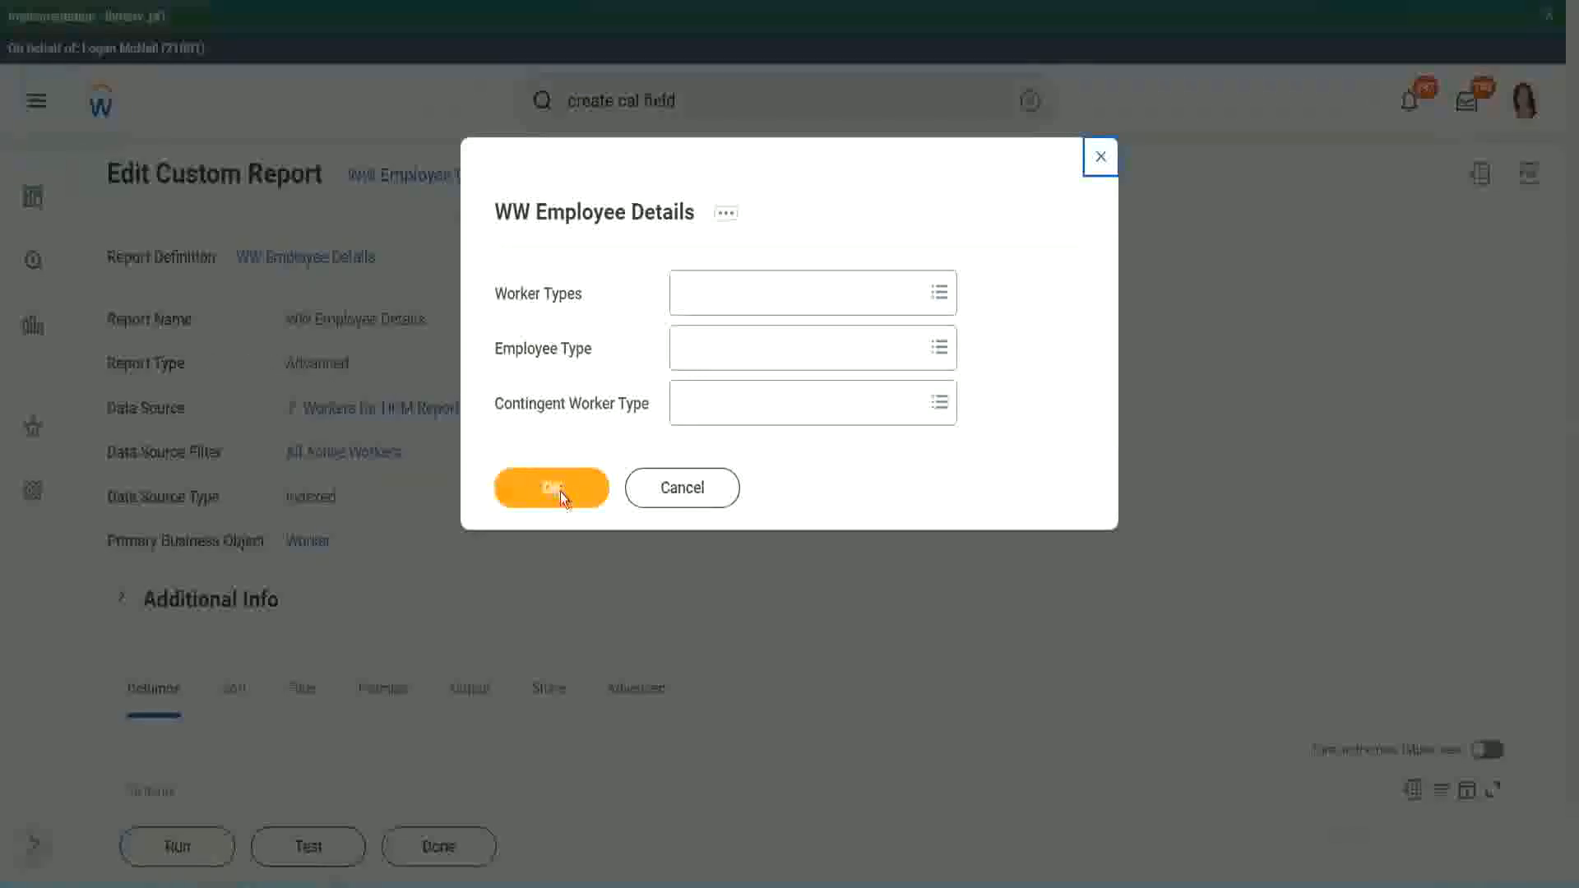
{"action": "left_click", "coordinate": [560, 492]}
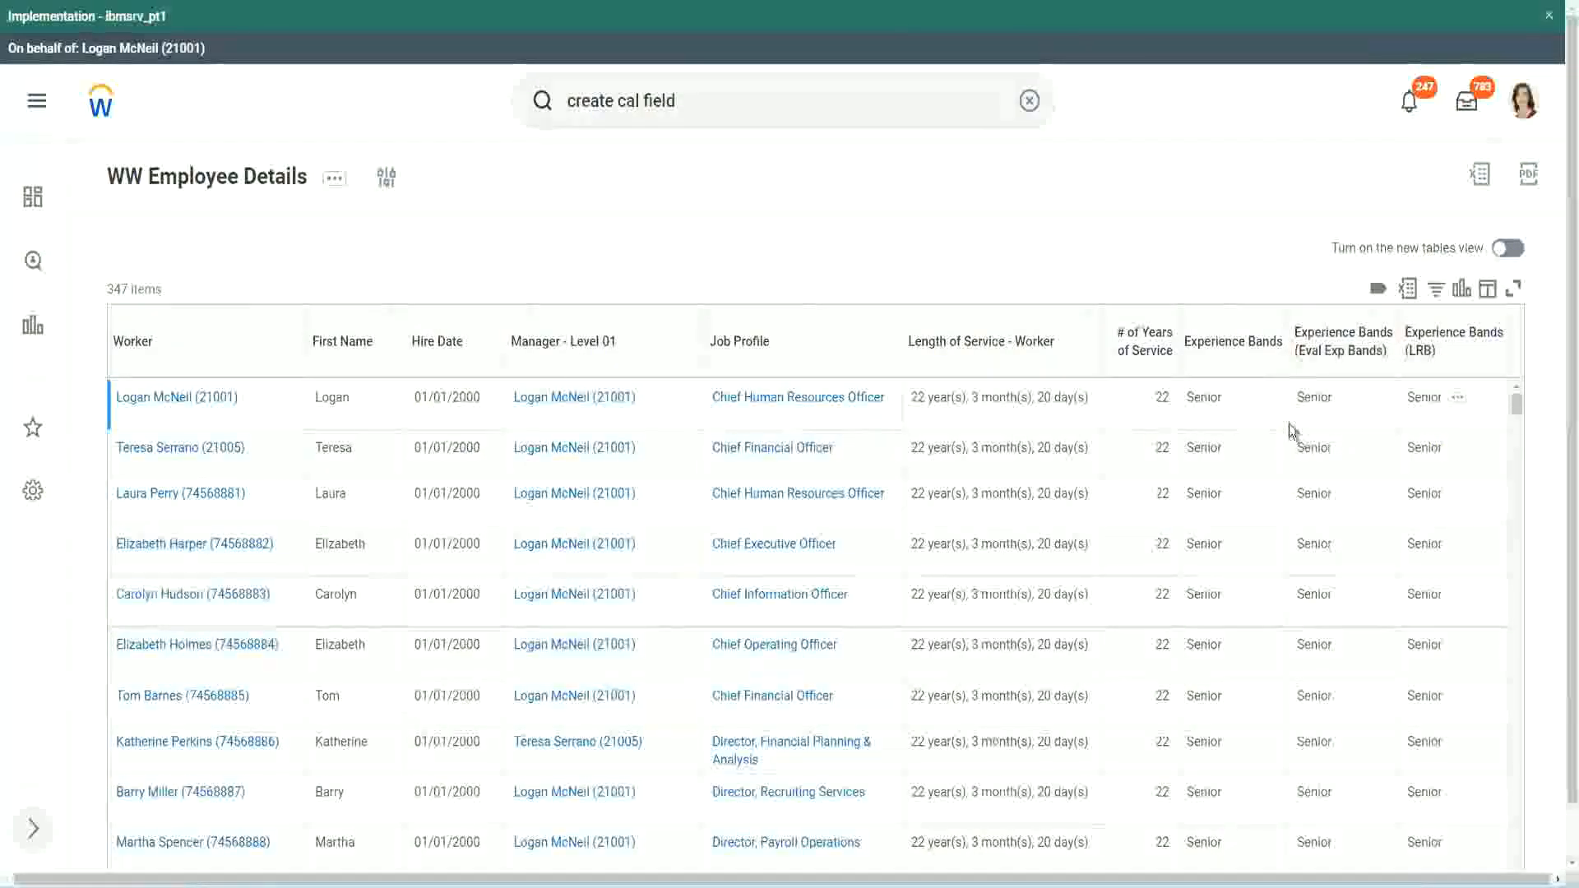
Reload the WW Employee Details results and compare the three Experience Bands columns across the worker rows
{"action": "key", "text": "F5"}
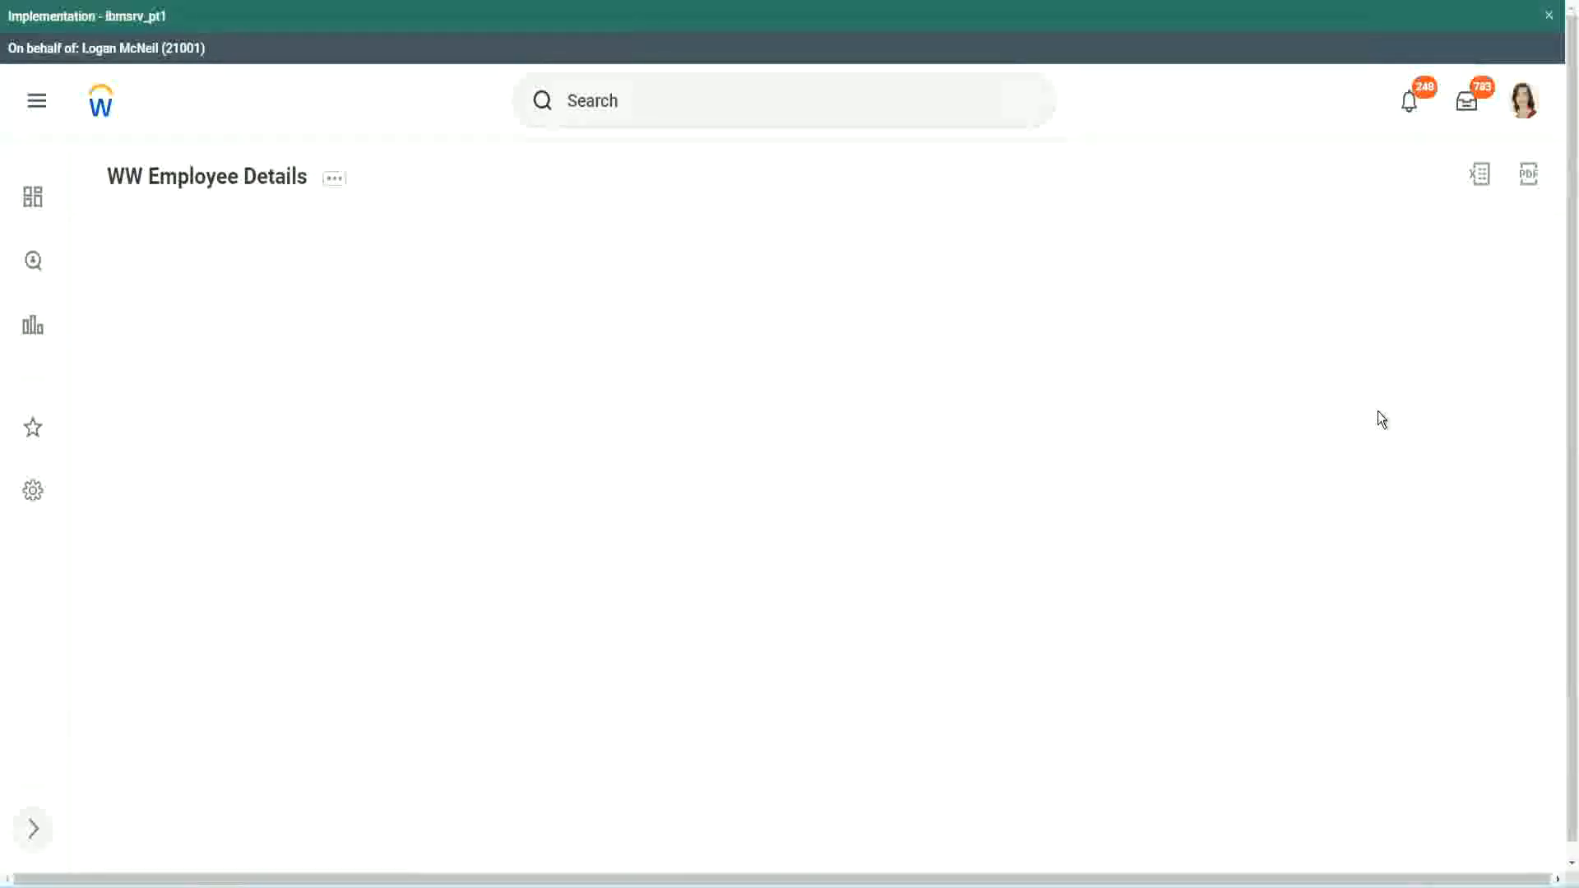
{"action": "scroll", "coordinate": [1332, 511], "scroll_direction": "down", "scroll_amount": 10}
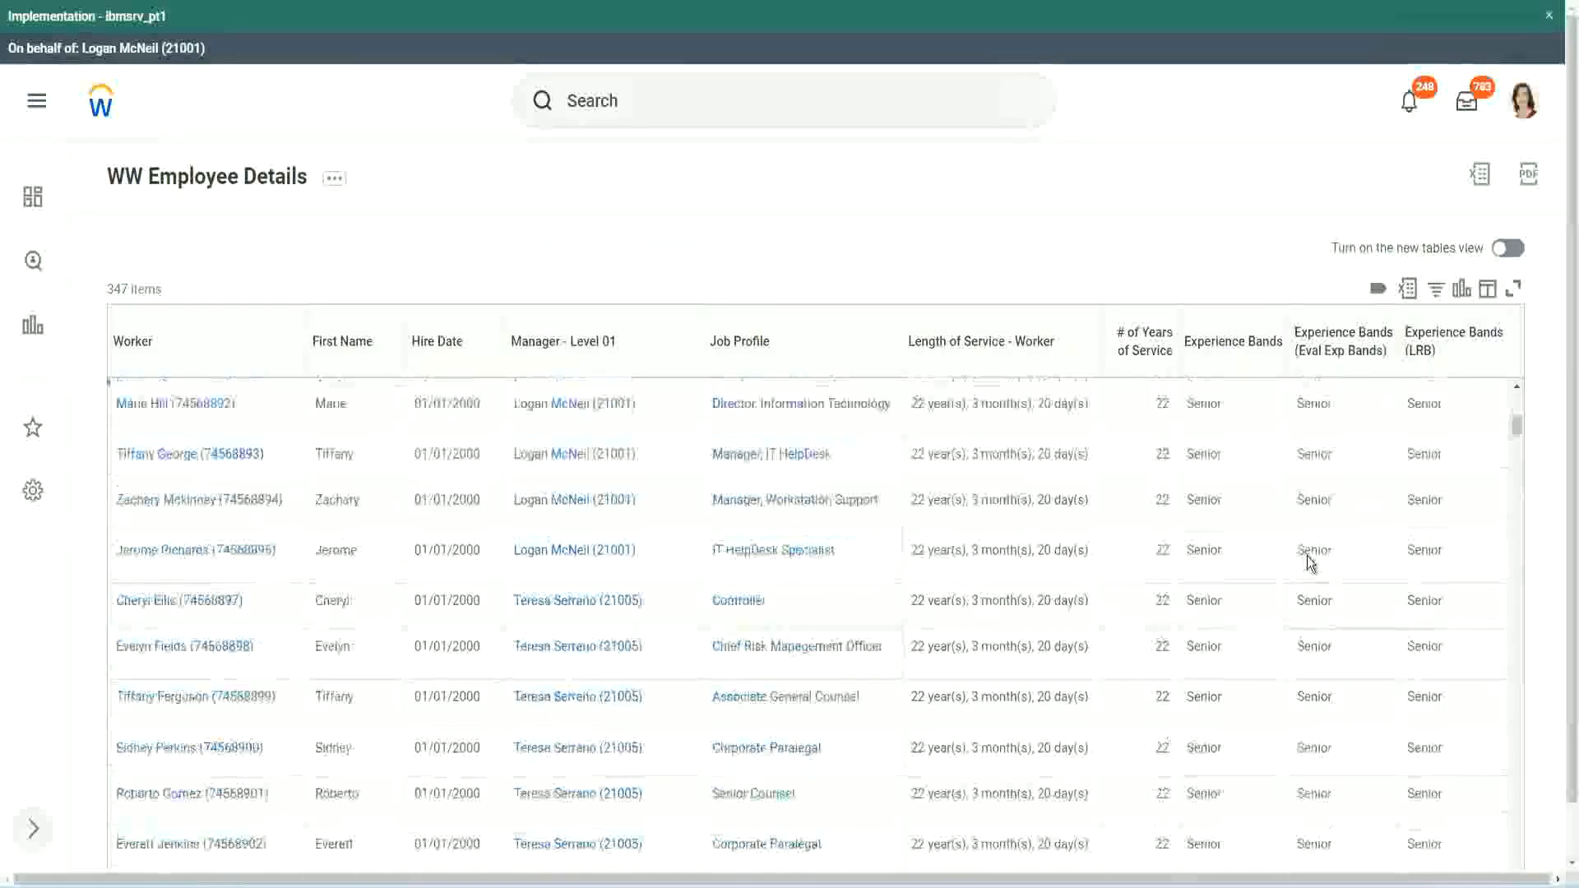
{"action": "scroll", "coordinate": [1306, 555], "scroll_direction": "down", "scroll_amount": 5}
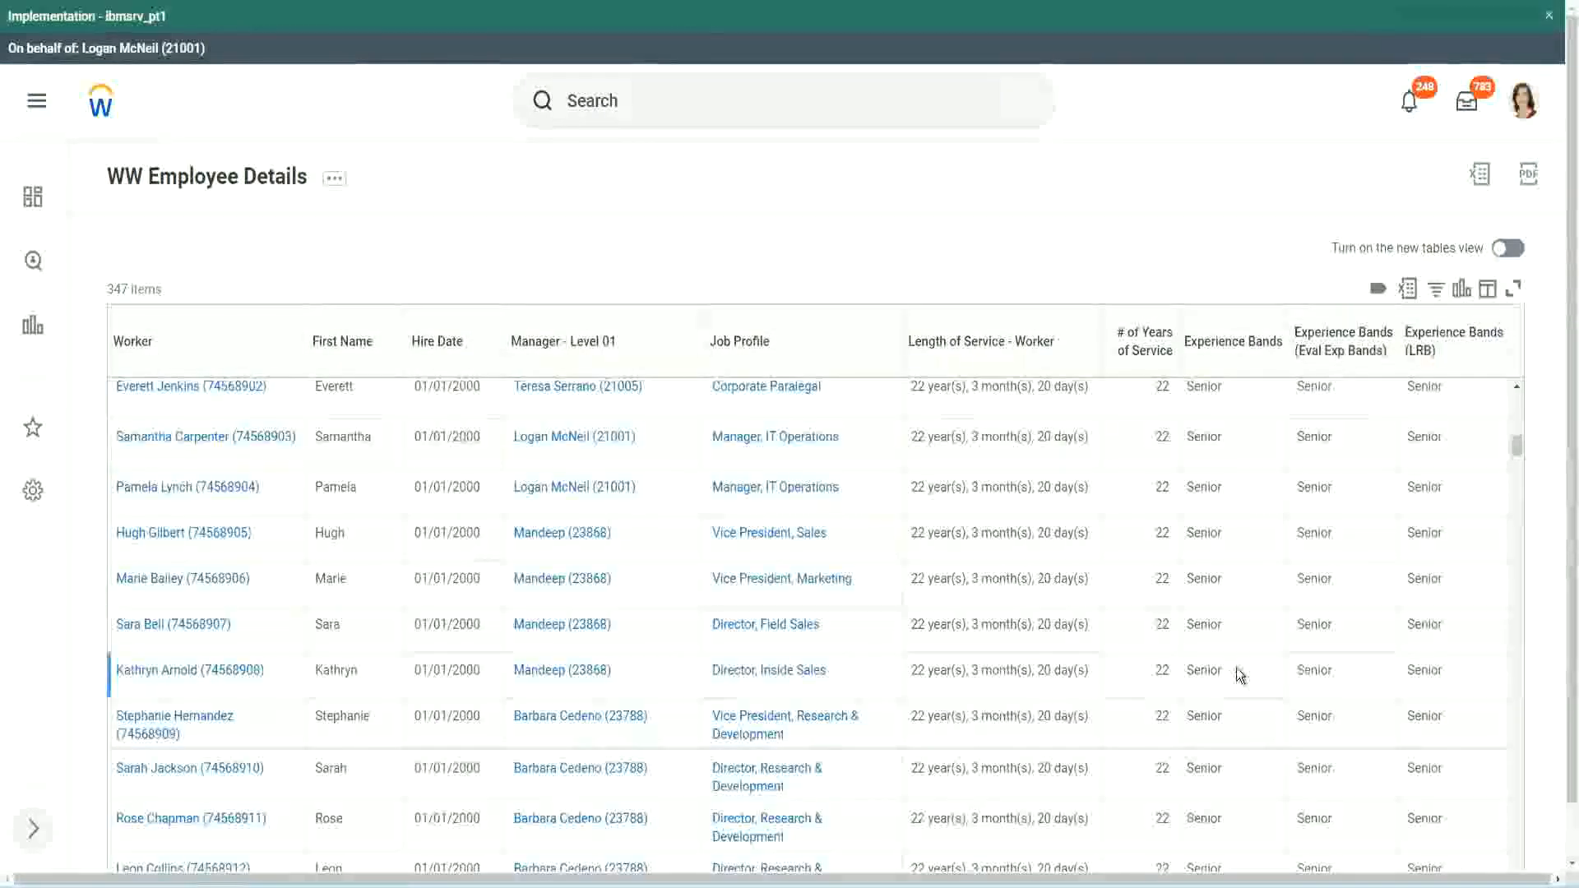
{"action": "scroll", "coordinate": [1230, 740], "scroll_direction": "down", "scroll_amount": 3}
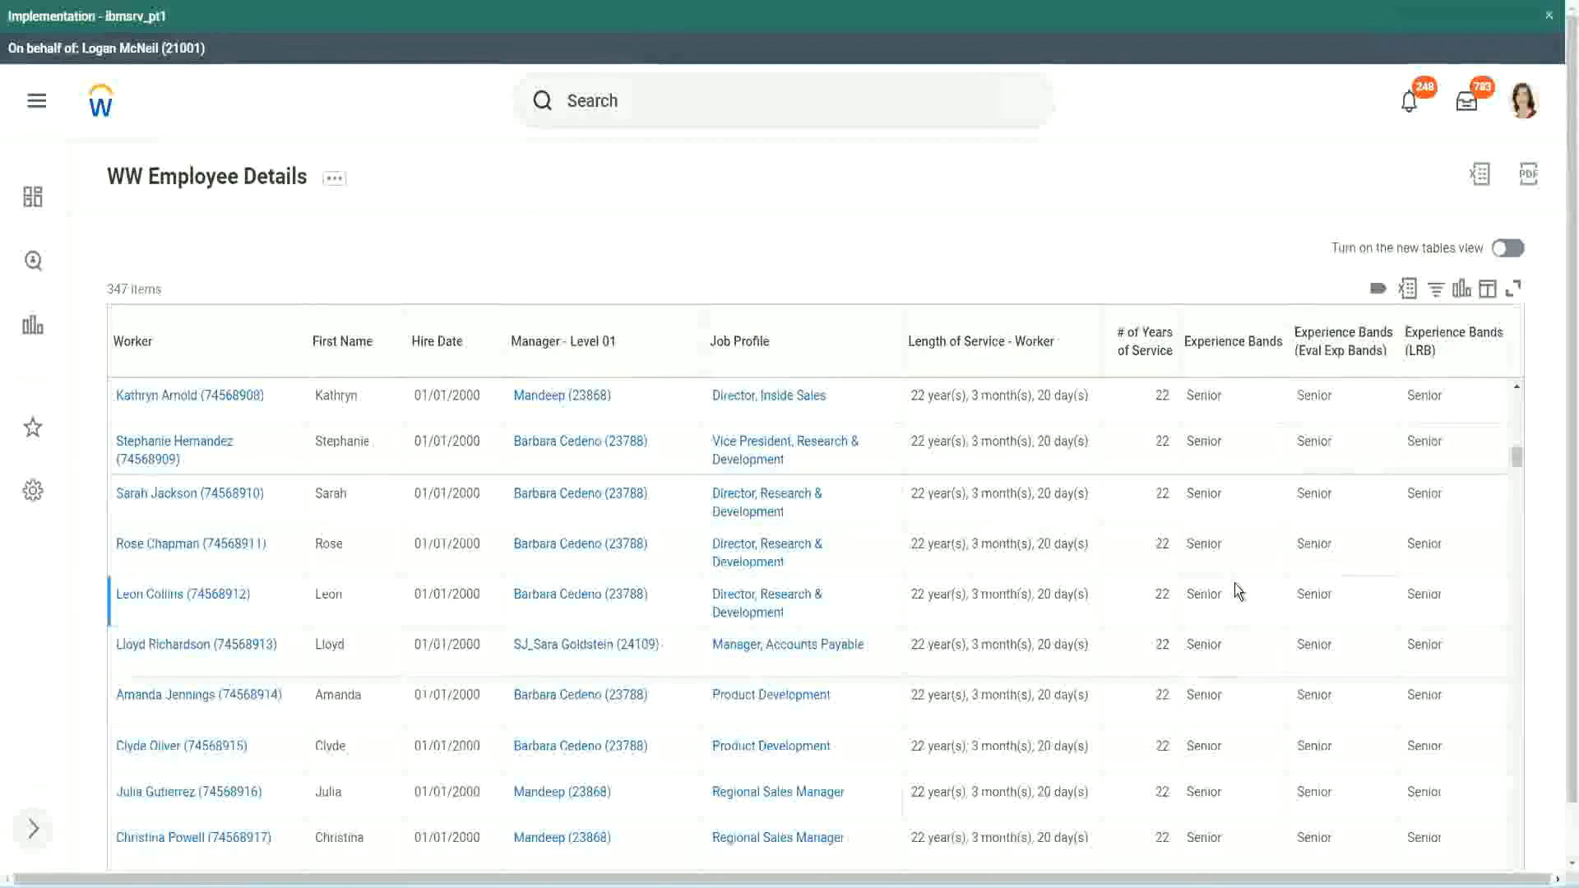
{"action": "scroll", "coordinate": [1235, 584], "scroll_direction": "down", "scroll_amount": 1}
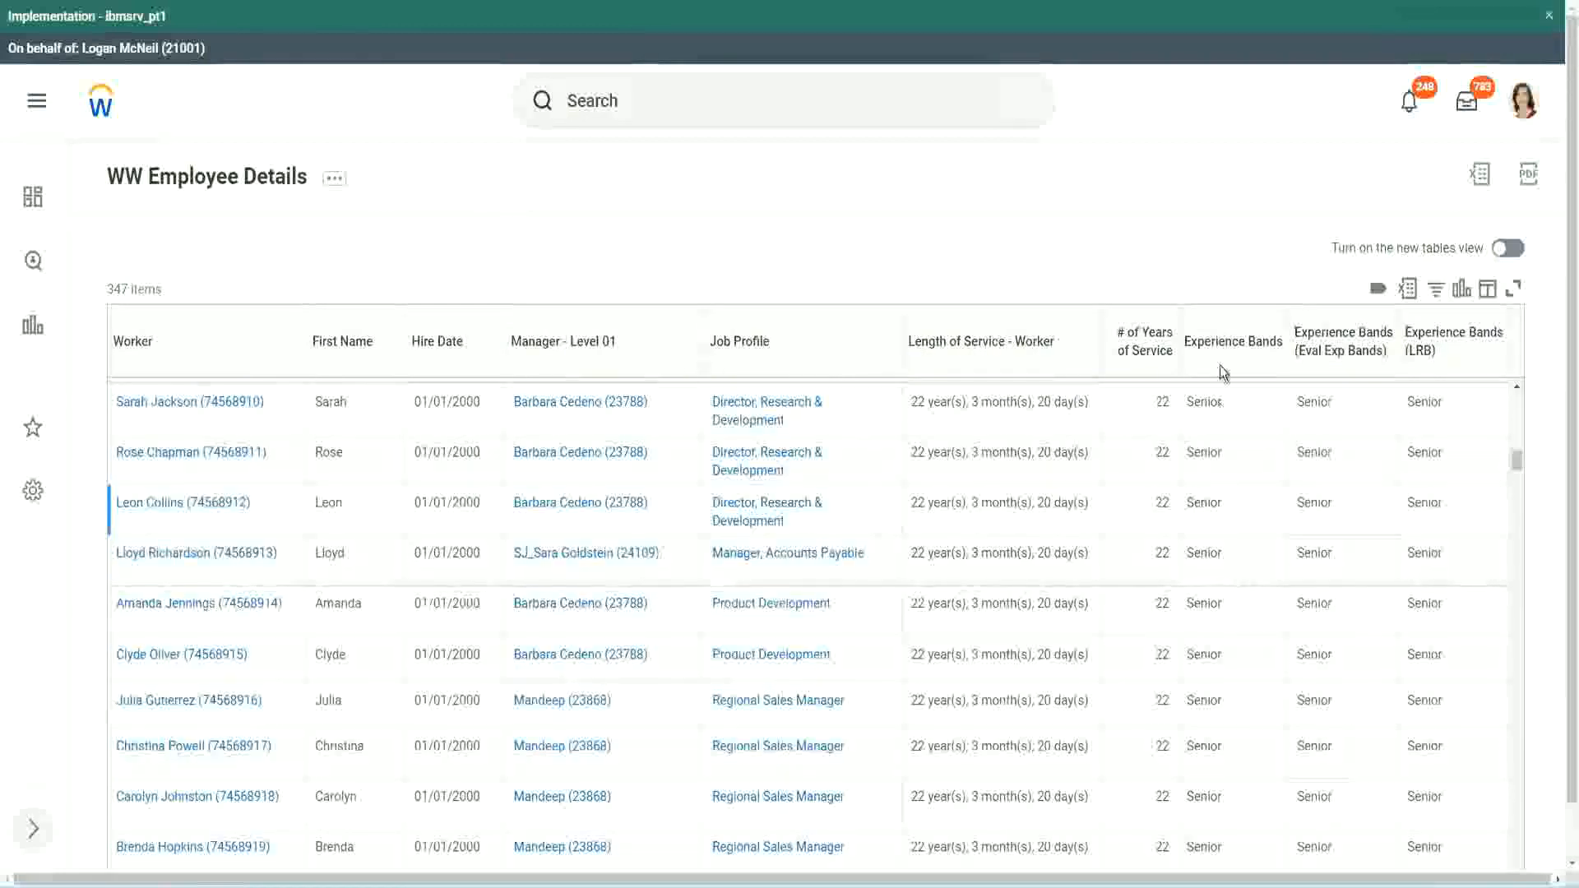